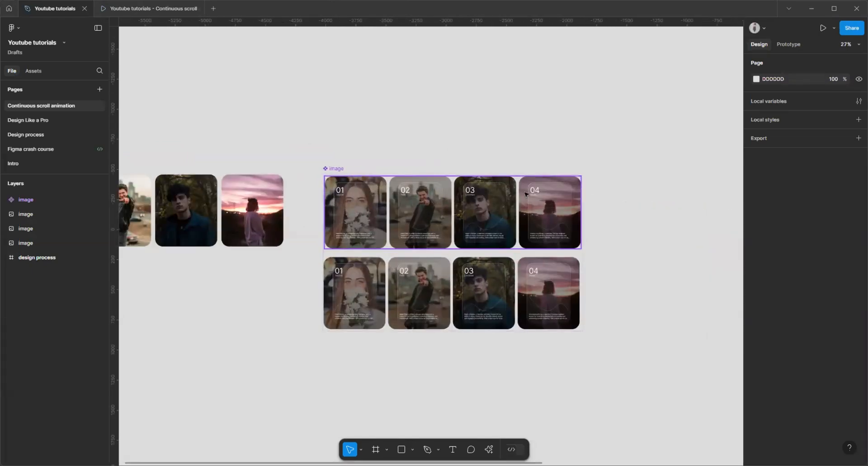
- Look over the source photos, the two-variant image component set and the design process frame on the canvas
scroll(335, 159, "down", 1)
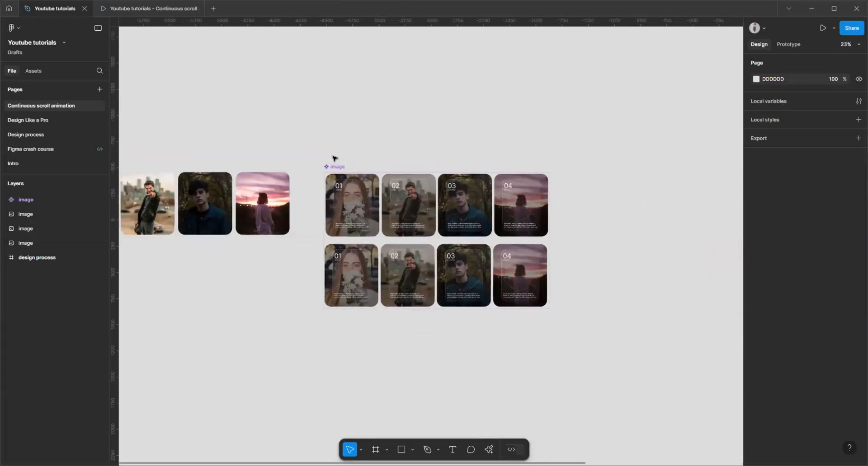
scroll(287, 213, "down", 3)
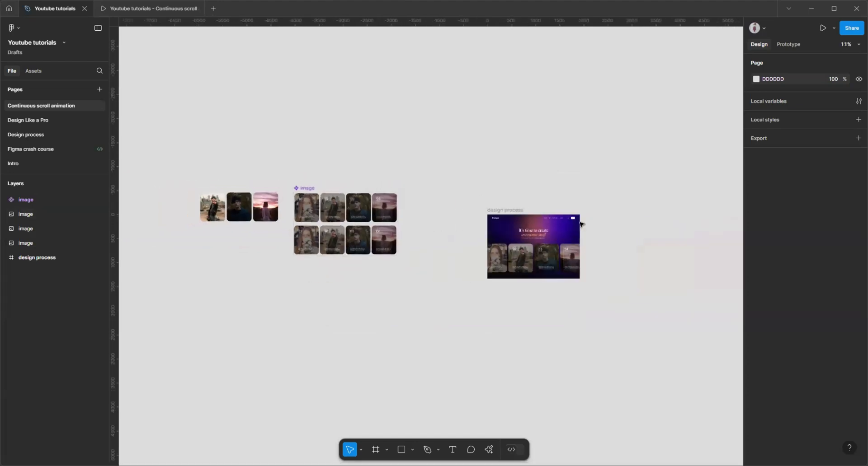
scroll(593, 275, "up", 1)
scroll(593, 274, "left", 5)
scroll(347, 189, "up", 1)
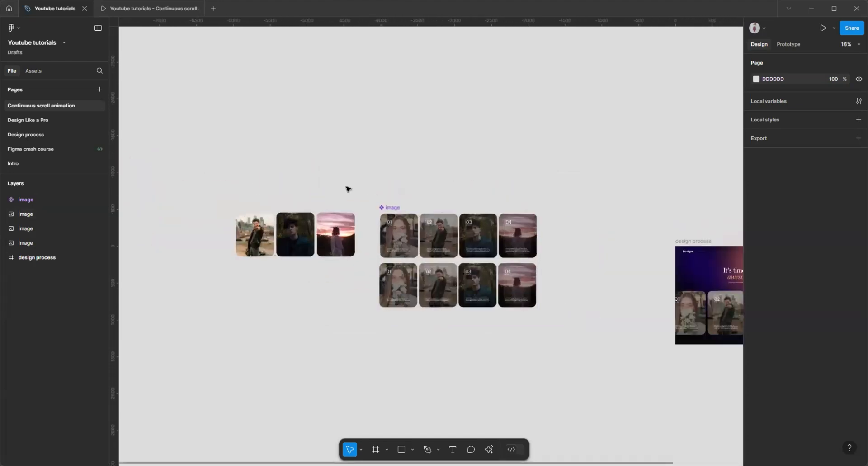
scroll(277, 176, "down", 2)
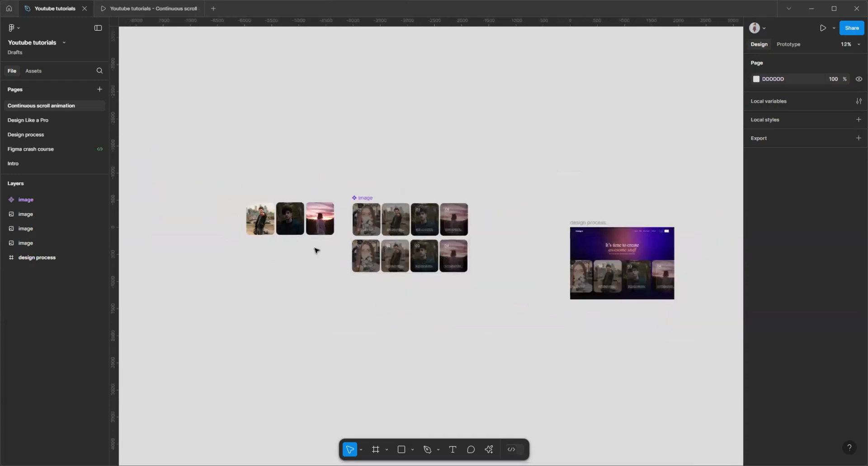
scroll(298, 217, "up", 4)
scroll(401, 155, "down", 2)
scroll(559, 190, "up", 2)
scroll(455, 193, "up", 4)
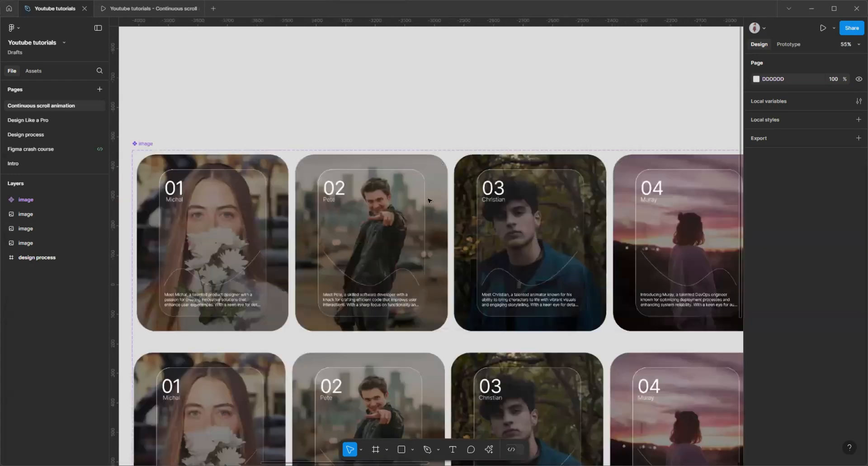
scroll(411, 190, "down", 2)
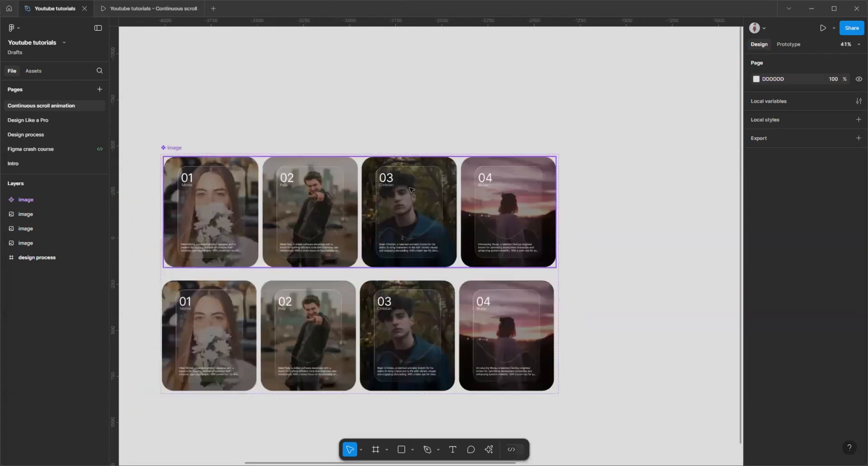
- Inspect the four image card frames, 01 to 04, inside the first-row variant and finish with that variant selected
left_click(217, 189)
left_click(217, 189)
left_click(310, 186)
left_click(409, 185)
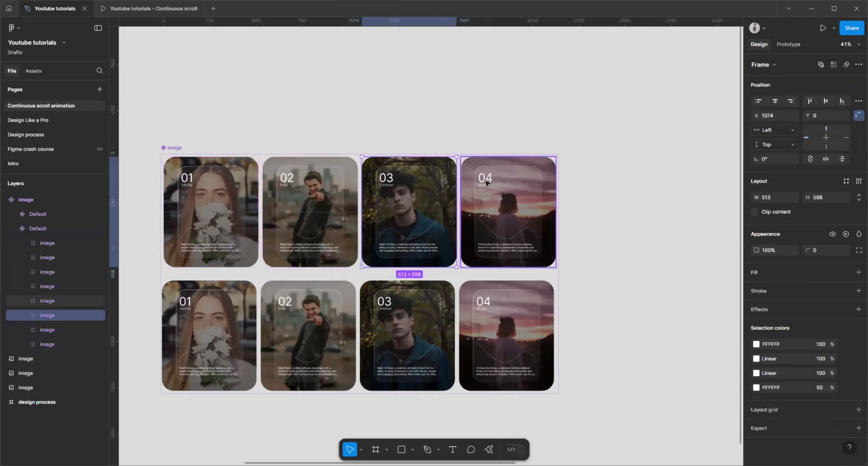
left_click(487, 183)
key("Escape")
left_click(520, 199)
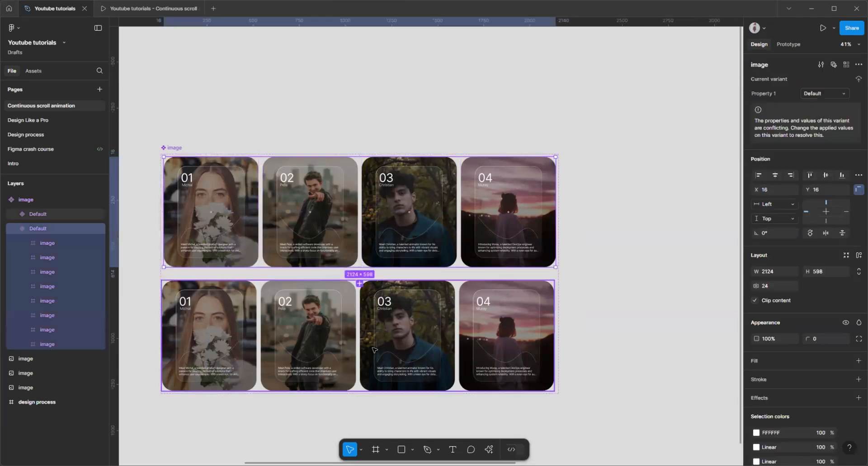
- Turn off Clip content on the first-row variant to check its overflowing cards, and restore the clipping
key("Tab")
scroll(474, 167, "down", 5)
left_click(323, 156)
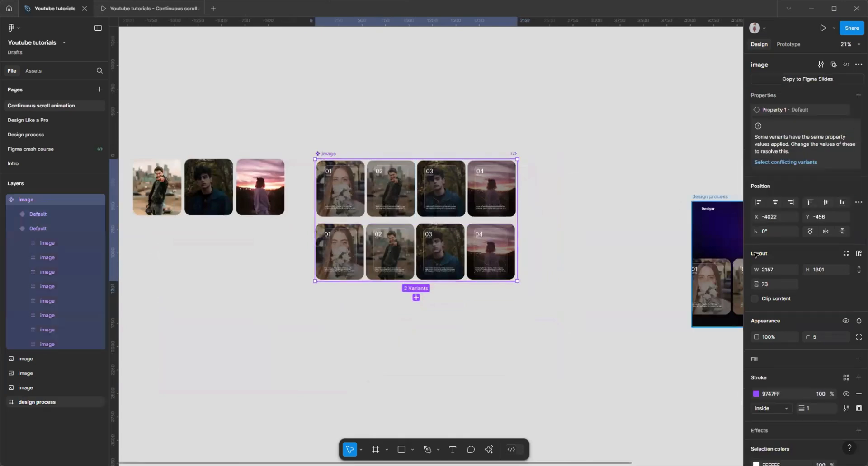
scroll(496, 180, "up", 2)
scroll(378, 286, "down", 2)
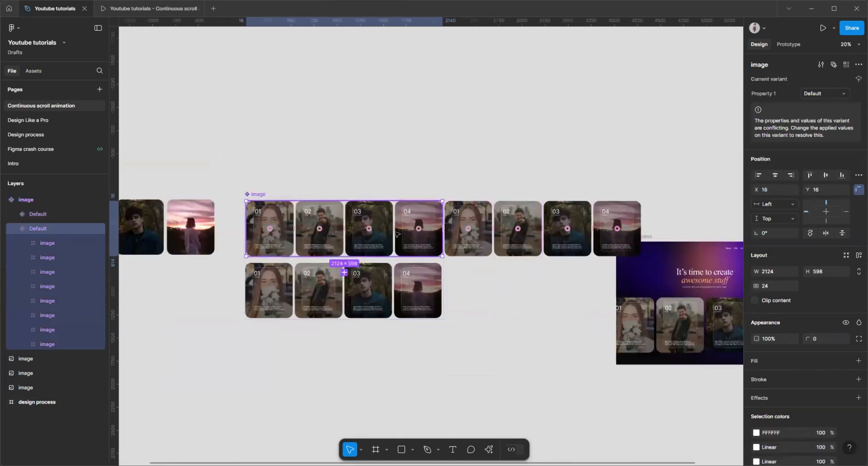
scroll(253, 293, "up", 1)
- Turn off Clip content on the second-row variant to check its overflowing cards, and undo the change
key("Tab")
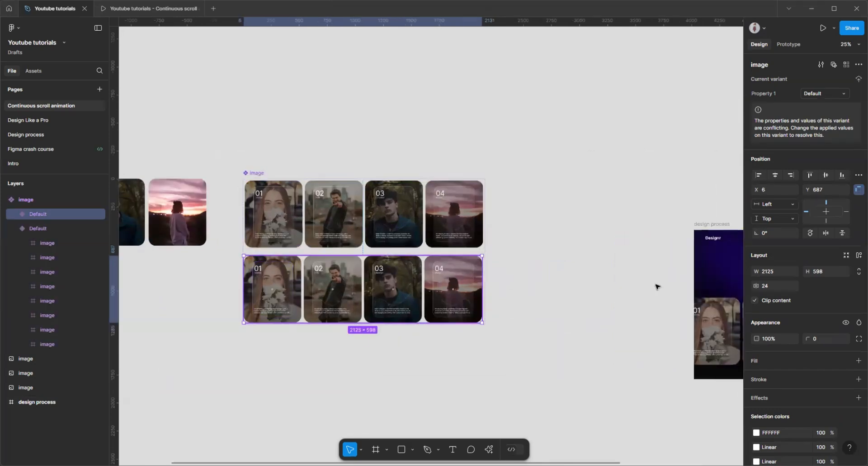
left_click(754, 301)
scroll(439, 273, "down", 1)
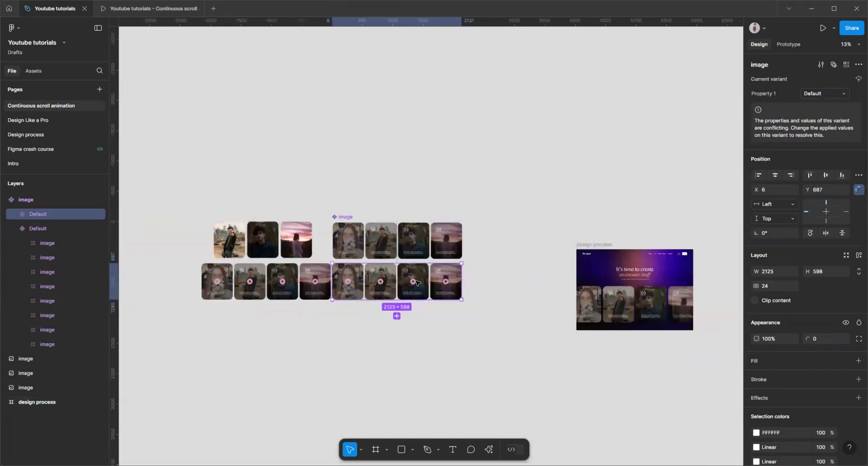
scroll(497, 289, "up", 1)
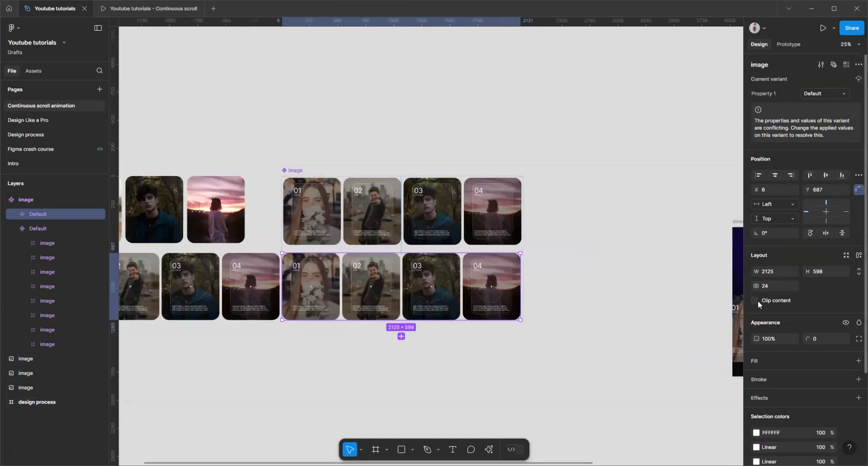
key("ctrl+z")
- Compare the three loose source photos with the cards in the image component set
left_click(355, 149)
scroll(353, 131, "down", 3)
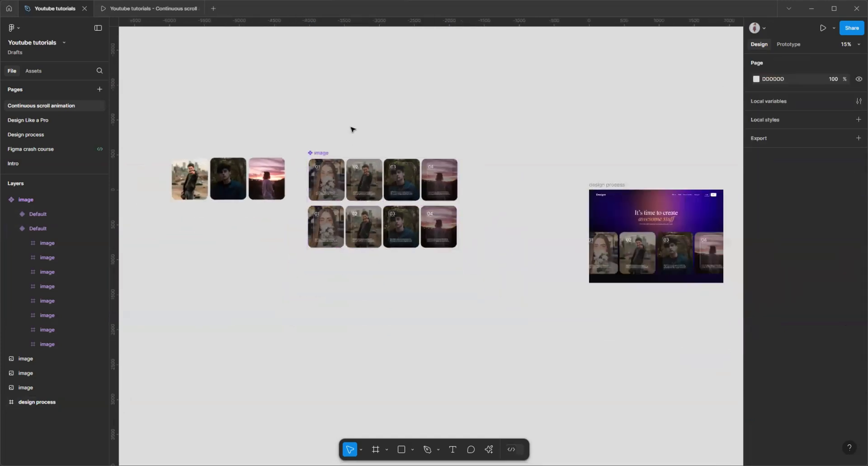
scroll(408, 215, "up", 3)
scroll(324, 141, "down", 1)
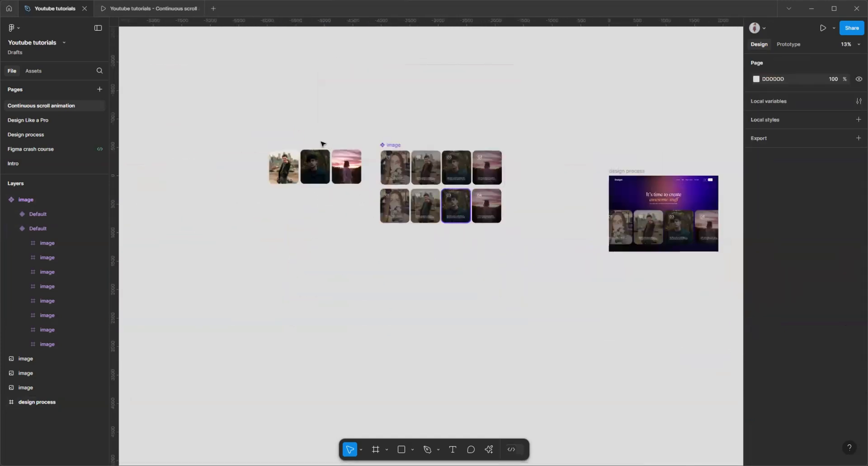
scroll(265, 202, "up", 2)
scroll(264, 202, "up", 1)
scroll(213, 157, "down", 2)
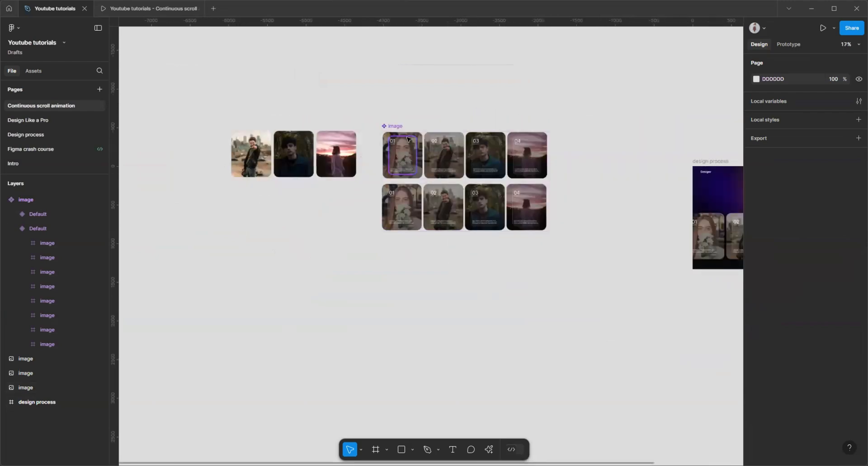
- Examine the first-row cards up close, including their number, name, outline, curve and description text
scroll(408, 139, "up", 4)
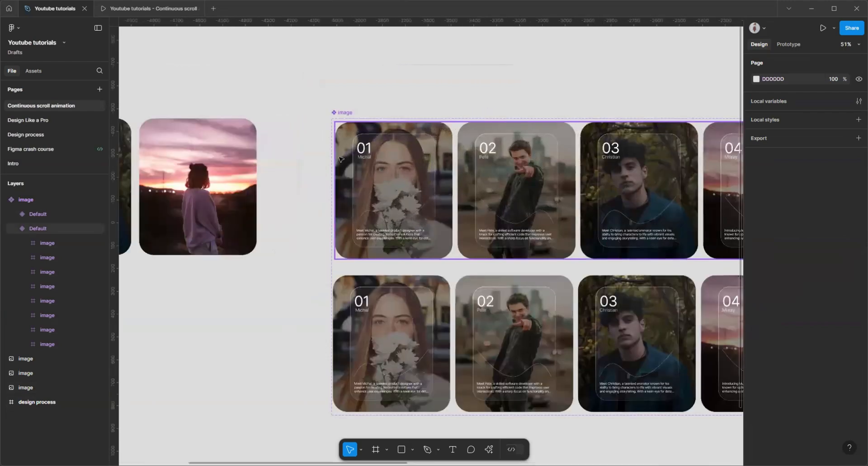
scroll(297, 190, "down", 5)
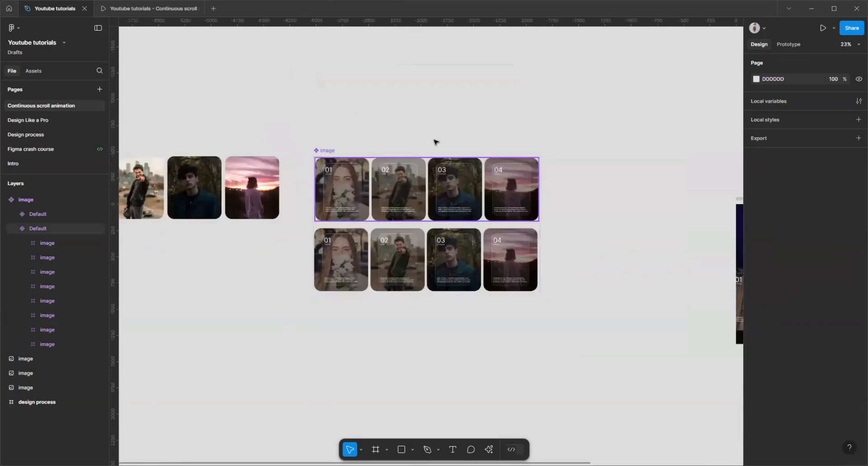
scroll(336, 173, "up", 2)
scroll(373, 134, "down", 1)
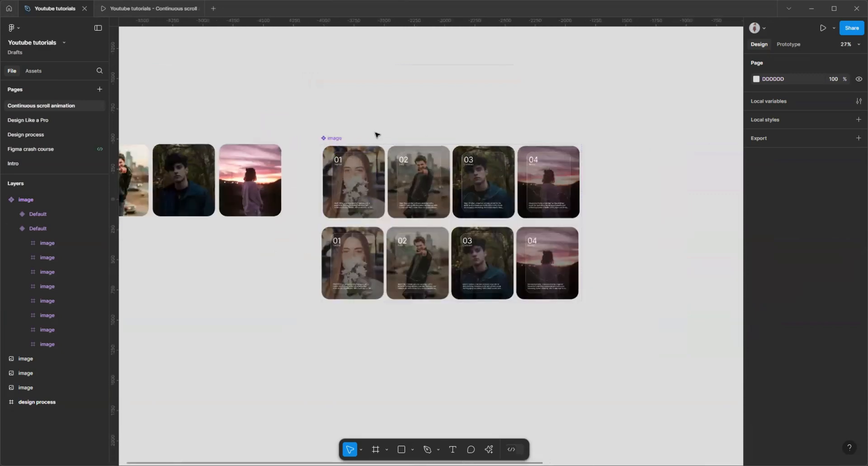
scroll(362, 140, "up", 1)
scroll(362, 140, "up", 2)
scroll(366, 163, "up", 2)
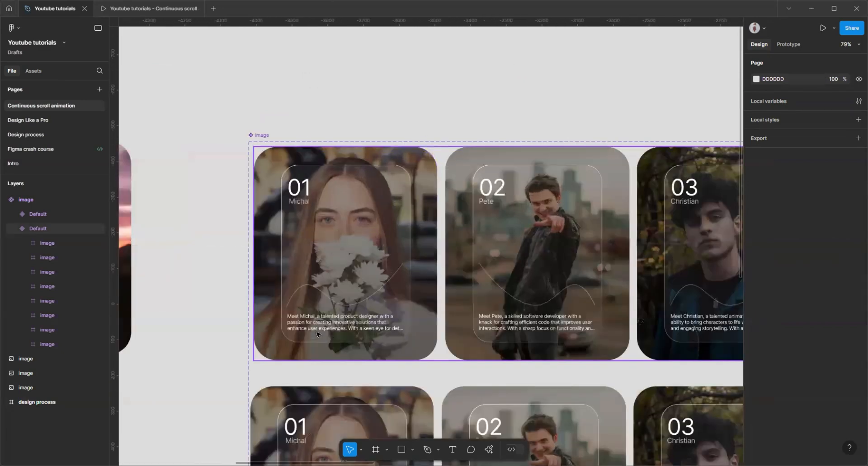
scroll(390, 145, "down", 4)
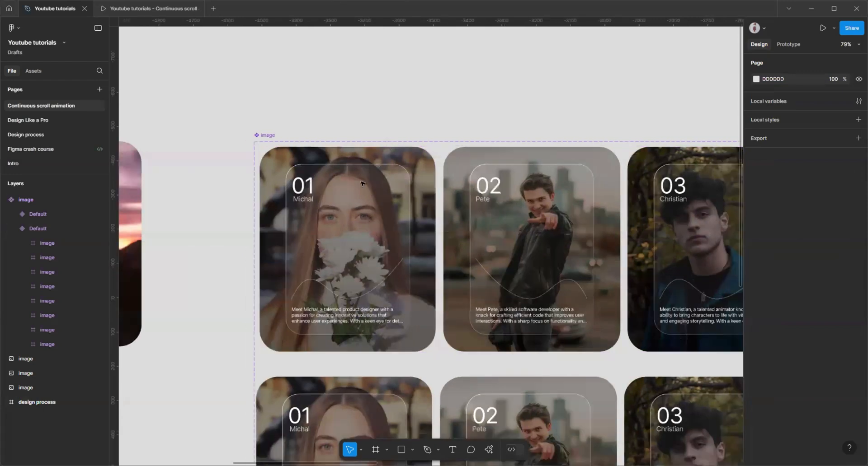
scroll(405, 141, "down", 1)
scroll(277, 297, "down", 3)
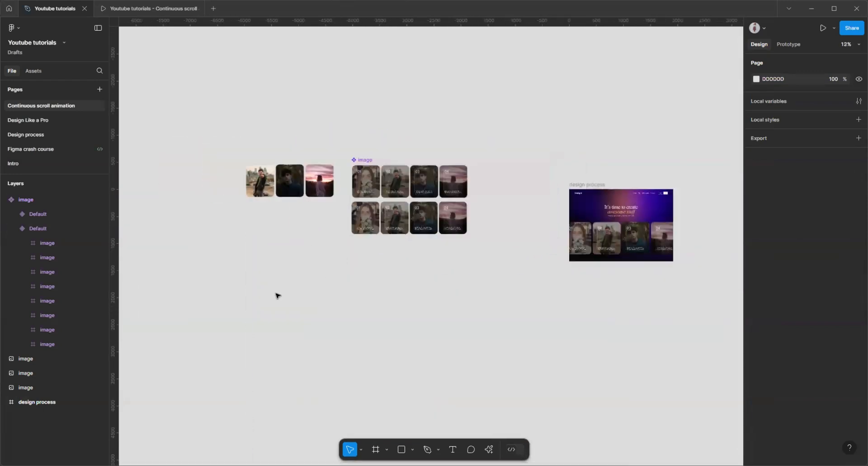
scroll(292, 153, "up", 1)
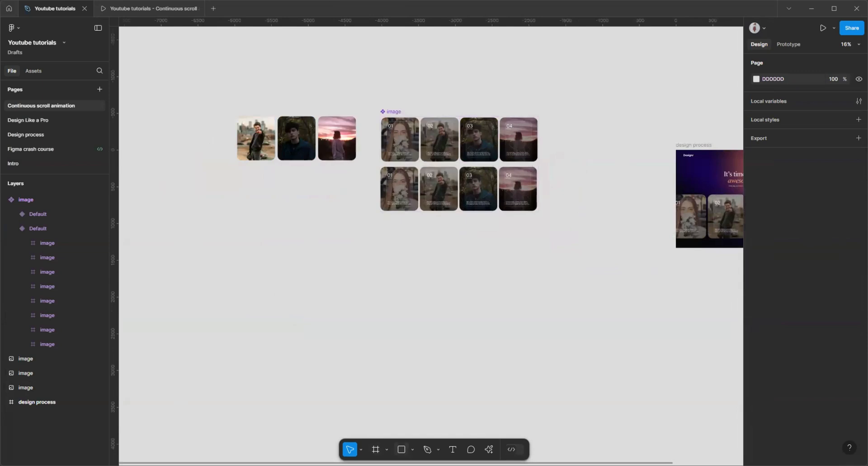
- Draw a rectangle about 906 × 1014 with corner radius 64 below the component set and fill it with FFFFFF
key("r")
scroll(316, 248, "up", 2)
mouse_move(304, 231)
left_mouse_down()
mouse_move(375, 333)
mouse_move(394, 331)
left_mouse_up()
scroll(328, 304, "up", 3)
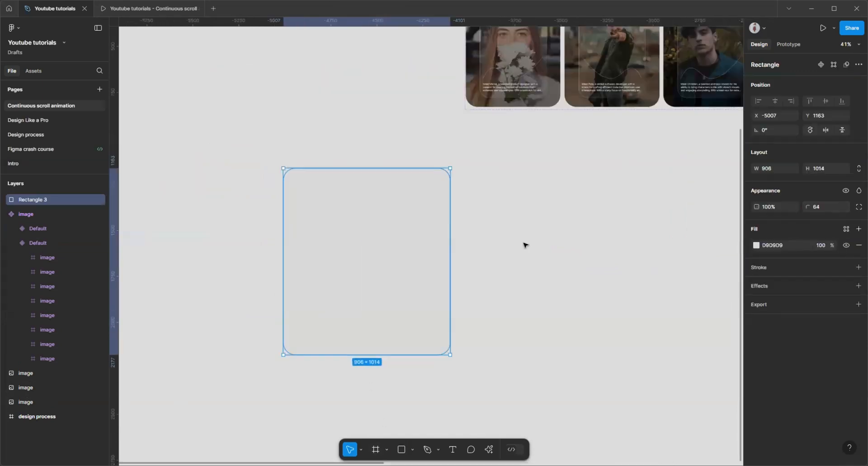
left_click(790, 242)
type("ff")
key("Return")
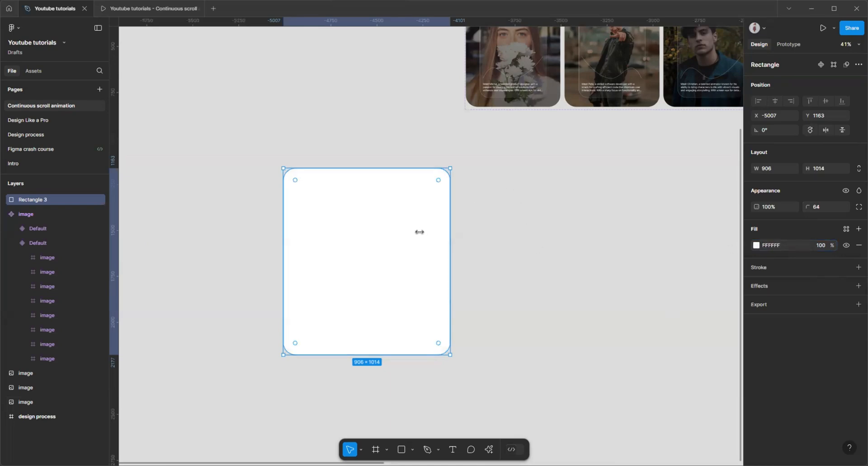
- Move the design process frame beside the component set, to X -1350, Y -456, and place a copy next to it
scroll(420, 232, "down", 3)
key("Escape")
scroll(275, 169, "down", 3)
scroll(420, 104, "right", 5)
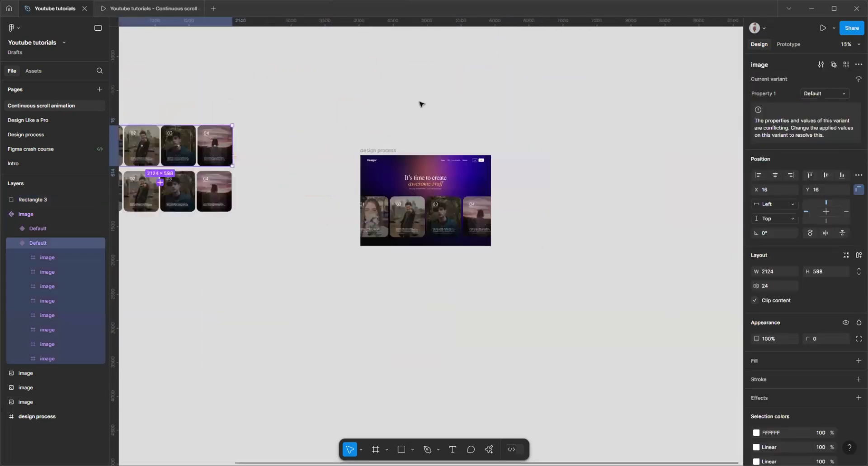
left_click_drag(379, 151, 286, 119)
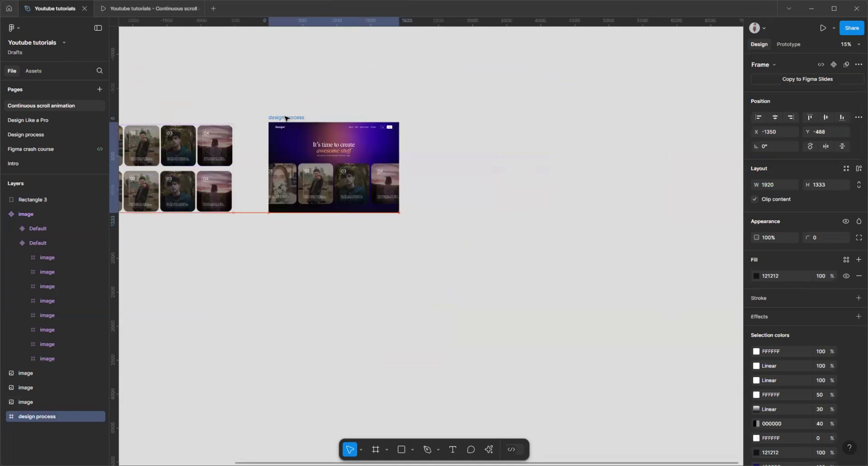
scroll(421, 126, "up", 2)
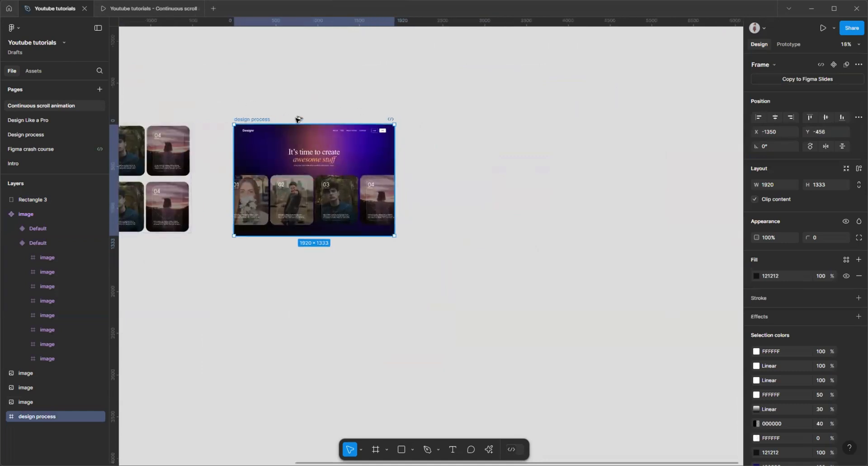
key("ctrl+v")
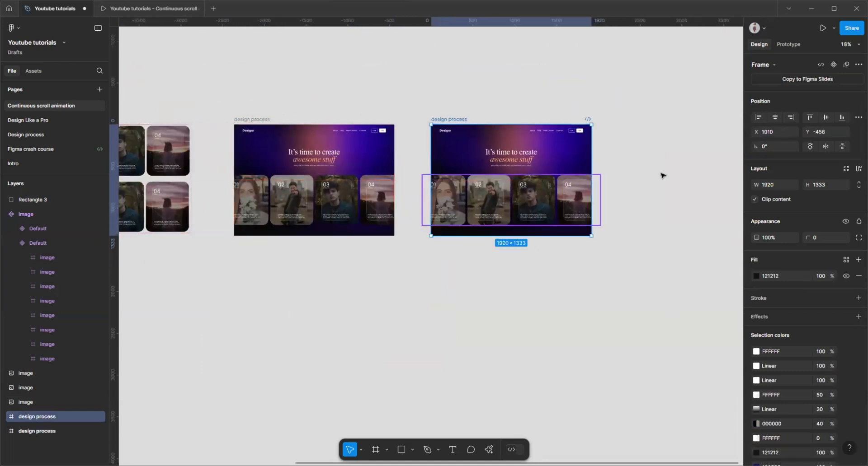
- Check the size of card 01 in the second row and set the white rectangle to width 513 and height 598
scroll(663, 174, "up", 2)
left_click(550, 216)
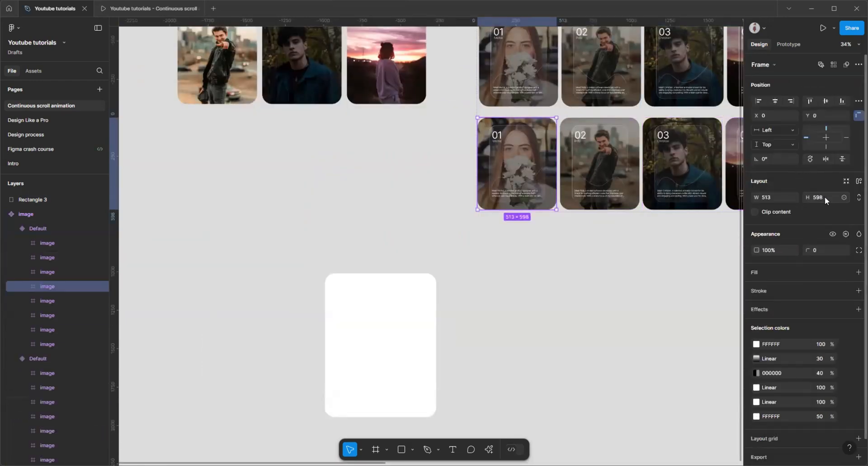
scroll(420, 210, "down", 3)
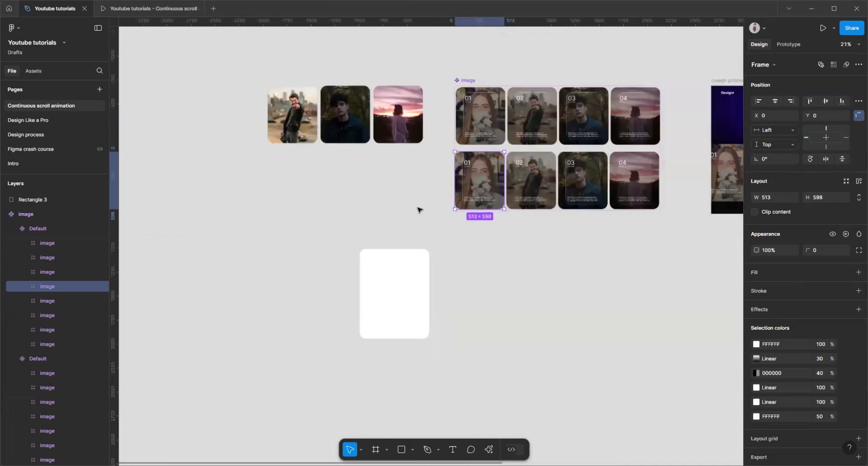
scroll(417, 207, "down", 2)
scroll(448, 288, "up", 3)
left_click(333, 219)
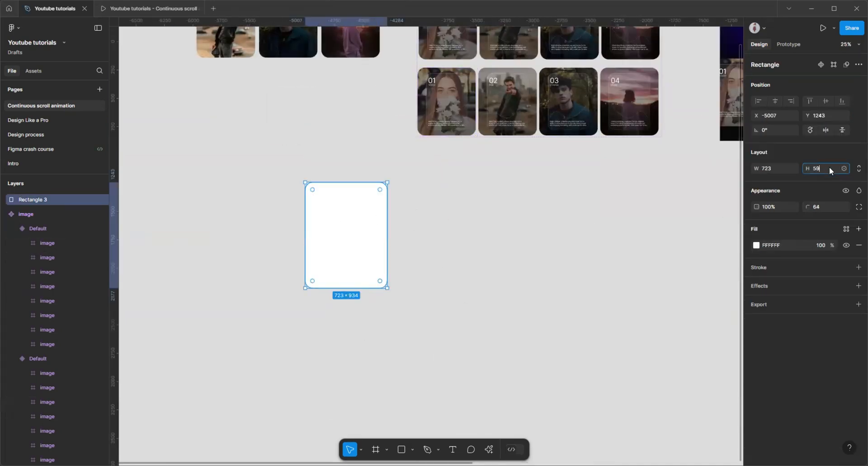
left_click(803, 167)
type("598")
left_click(777, 169)
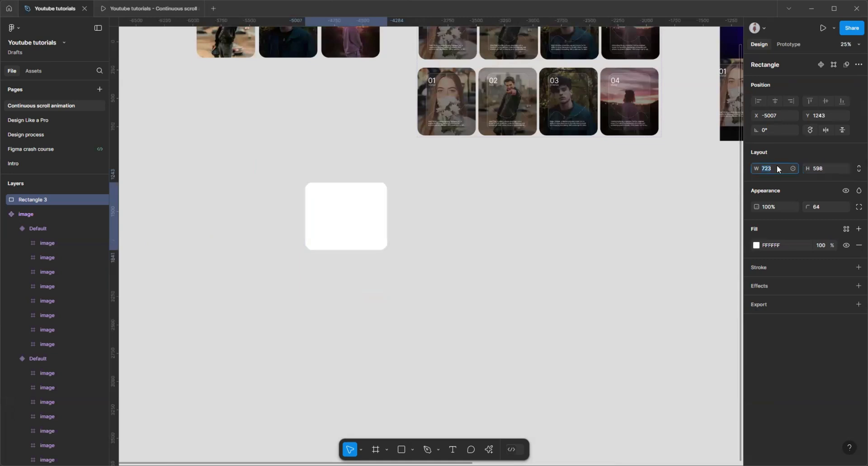
type("513")
key("Return")
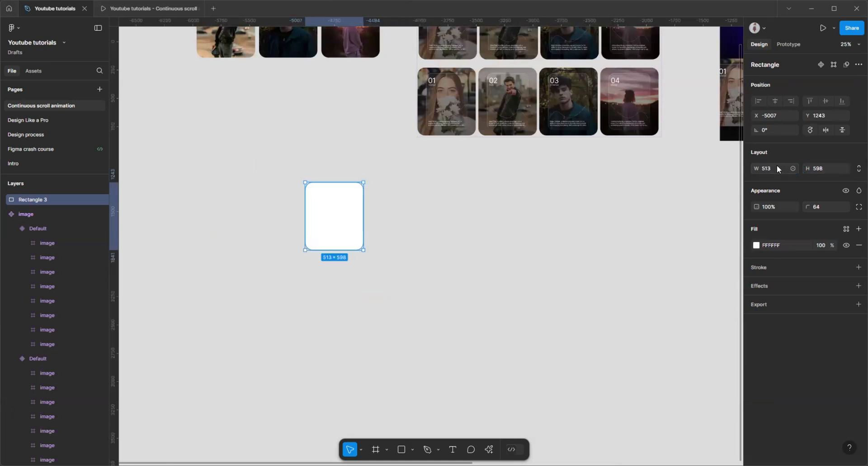
- Open the Unsplash plugin for the white rectangle and arrange the plugin window and the rectangle side by side
left_click(301, 173)
scroll(301, 174, "up", 3)
left_click(408, 285)
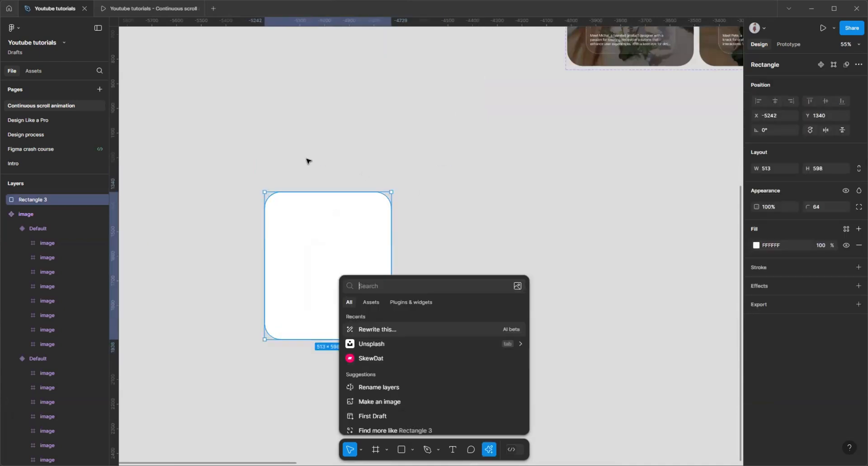
scroll(308, 161, "down", 3)
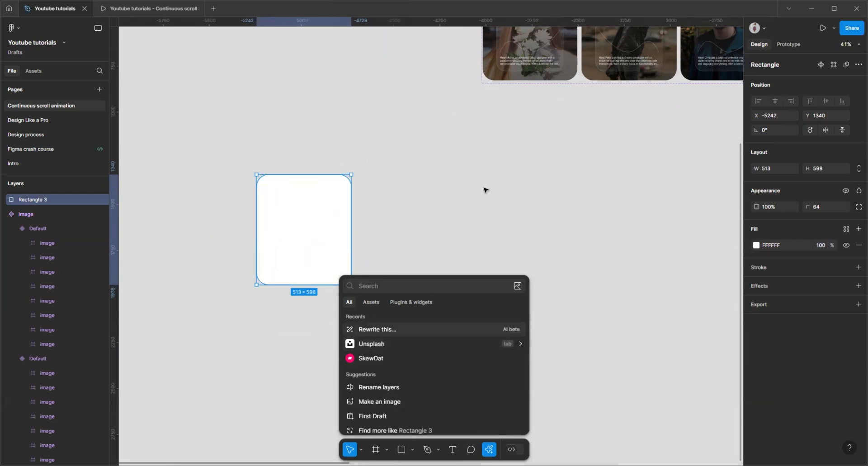
scroll(216, 226, "down", 4)
scroll(242, 226, "up", 5)
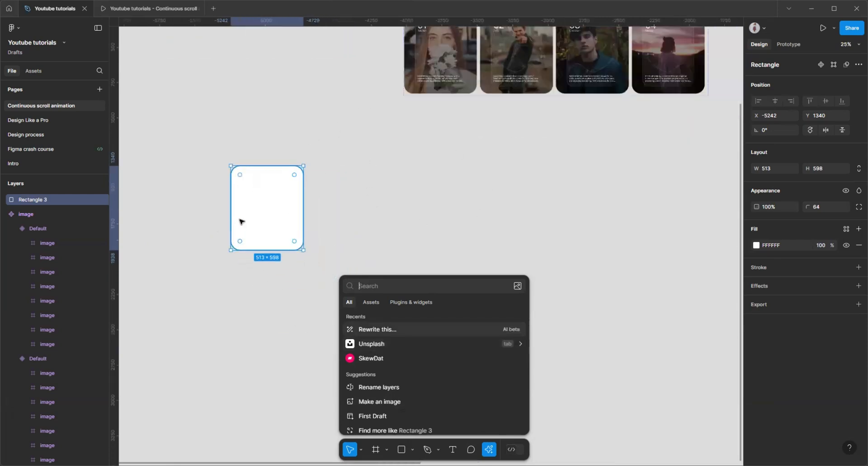
key("Escape")
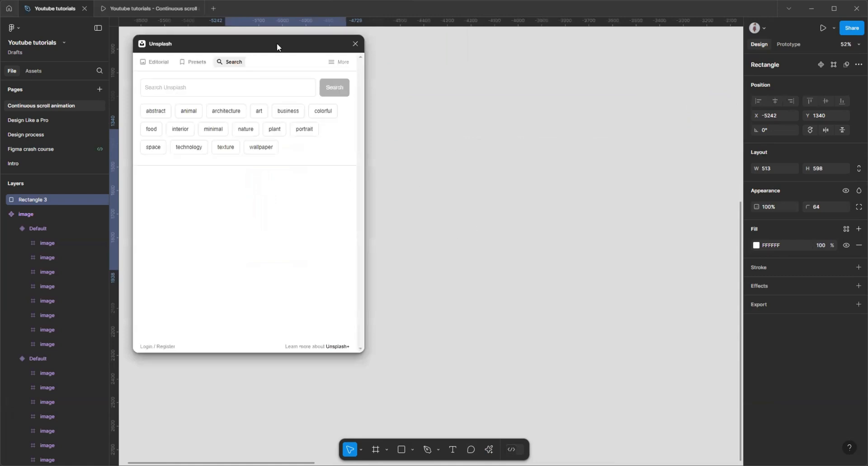
left_click_drag(277, 47, 524, 71)
scroll(235, 126, "up", 3)
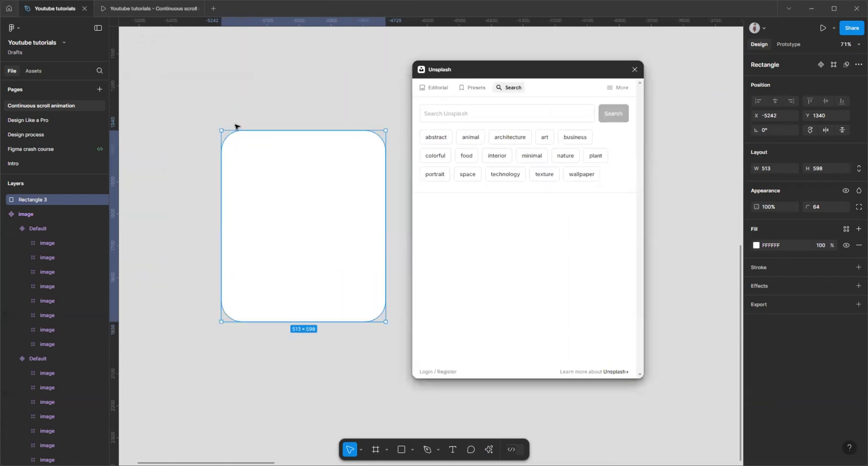
left_click_drag(311, 200, 264, 140)
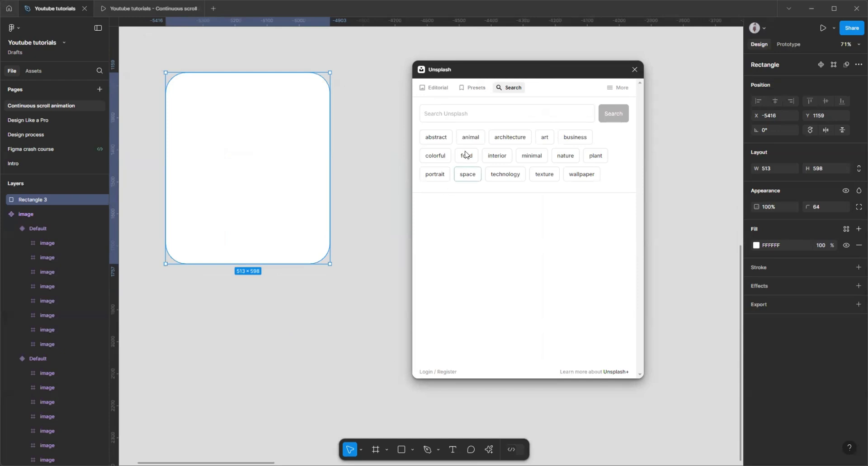
- Search Unsplash for "portrait" and fill the white rectangle with the photo of the woman in a dark top against purple
left_click(469, 110)
type("portrait")
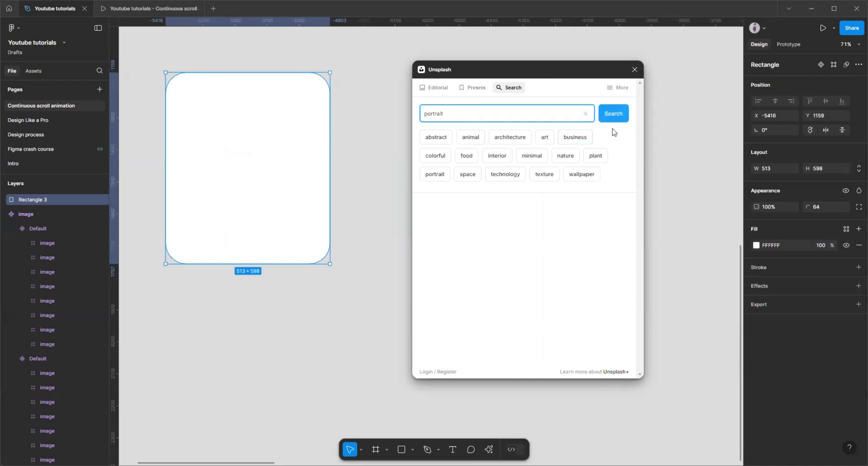
left_click(619, 117)
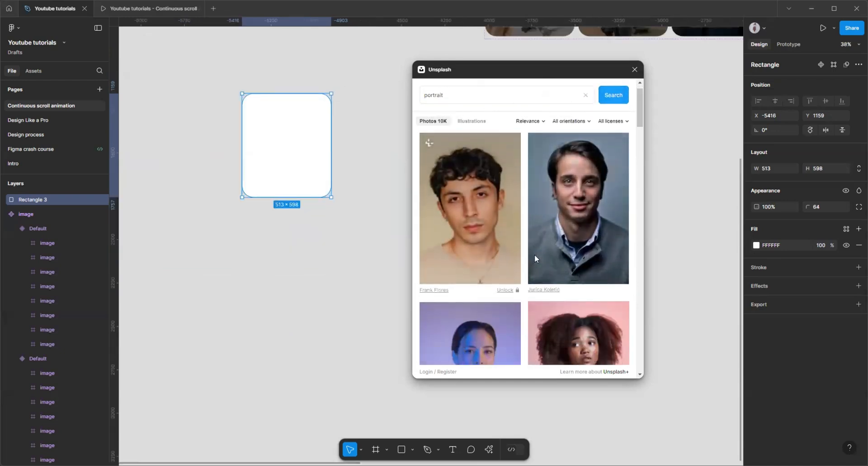
scroll(534, 256, "down", 5)
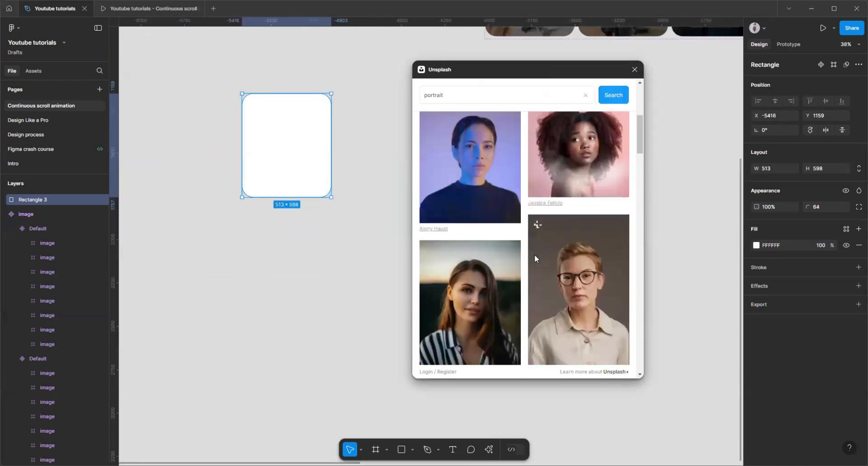
left_click(463, 165)
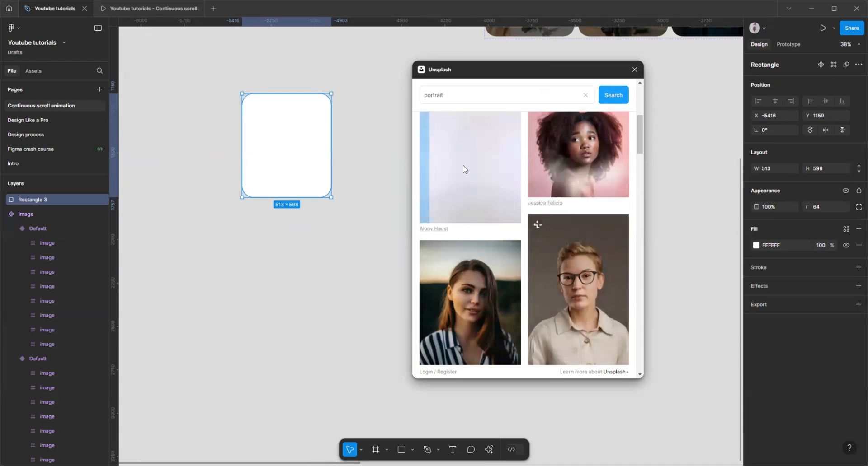
- Duplicate the portrait rectangle into a row of four and fill the second with the woman in the striped shirt
scroll(201, 226, "down", 5)
left_click_drag(237, 182, 326, 194)
left_click(235, 203)
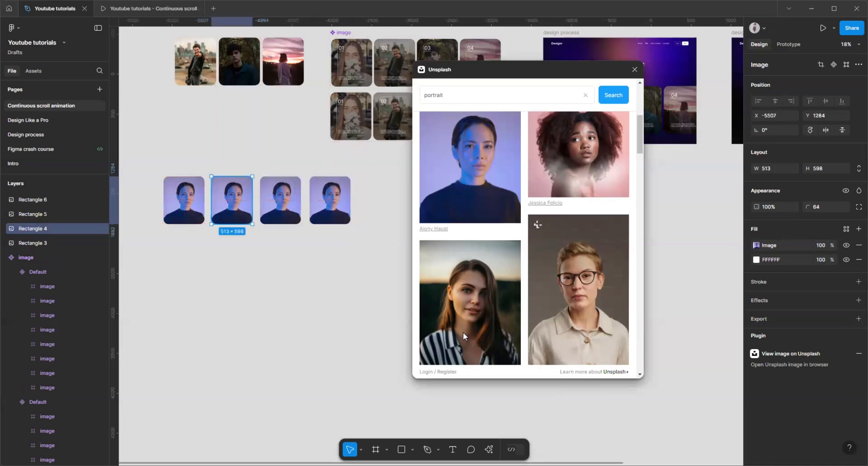
left_click(463, 333)
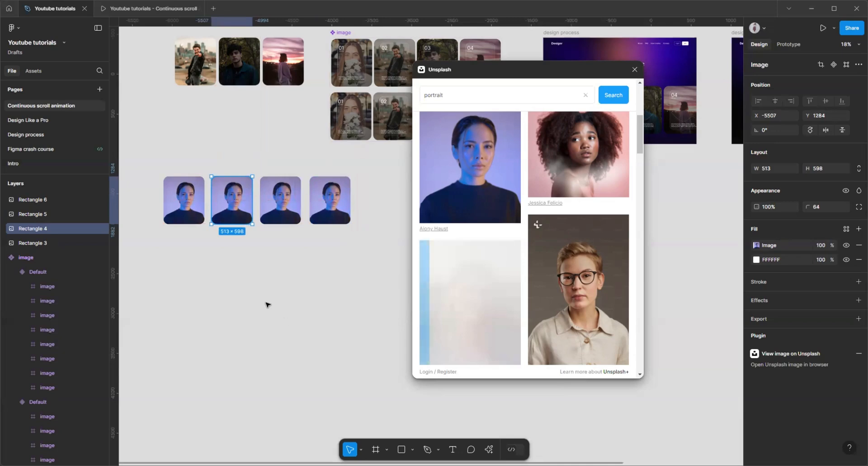
- Fill the third rectangle in the row with the portrait of the short-haired person wearing glasses
left_click(279, 206)
left_click(565, 292)
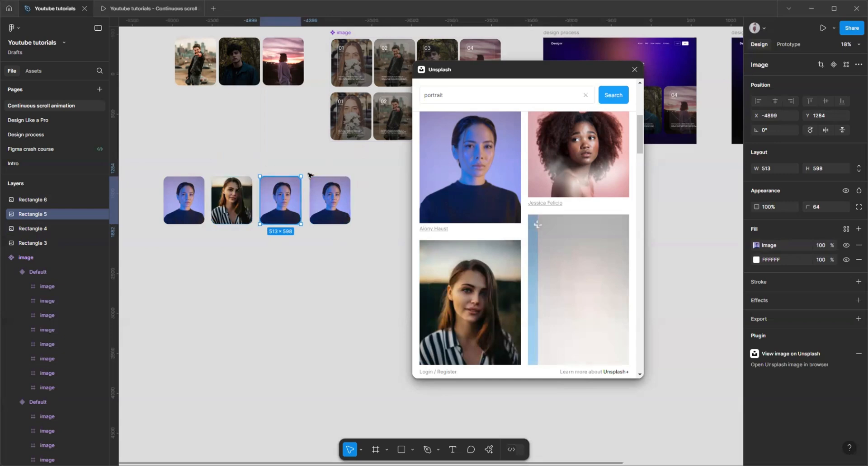
scroll(332, 153, "up", 3)
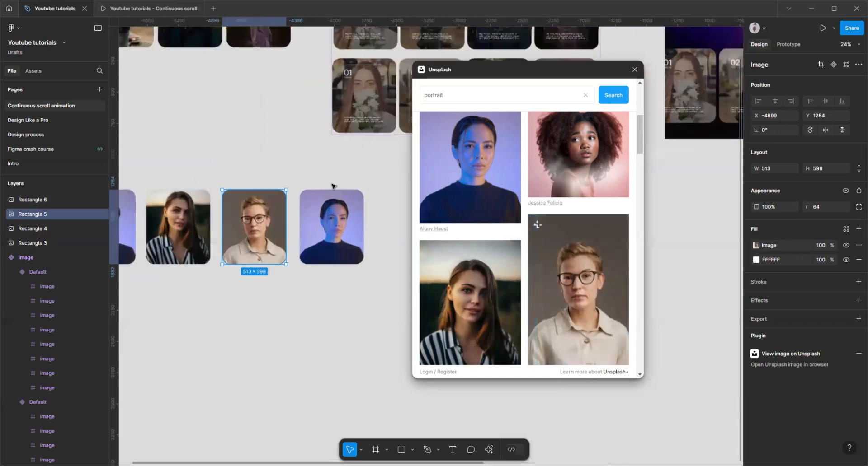
- Fill the fourth rectangle in the row with the dark, side-lit profile portrait from the Unsplash results
left_click(333, 195)
scroll(570, 262, "down", 3)
left_click(569, 270)
scroll(569, 270, "down", 3)
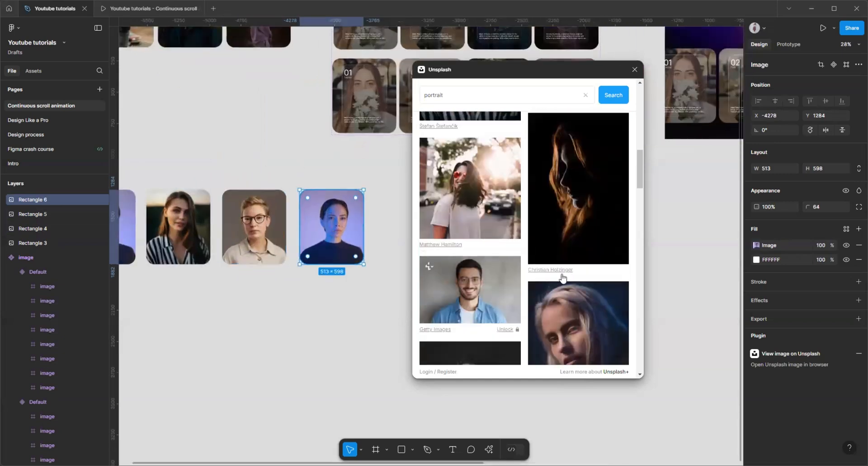
scroll(376, 280, "down", 5)
scroll(337, 250, "up", 6)
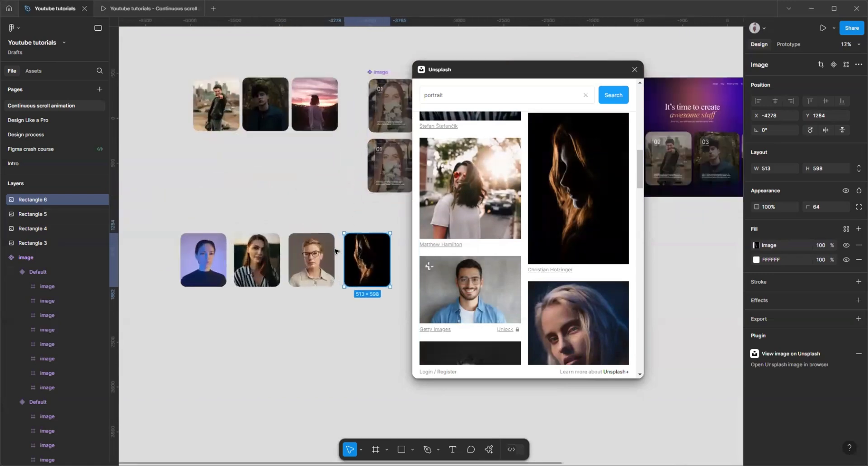
- Replace the third rectangle's photo with the bearded man in a dark sweater and close the Unsplash plugin
scroll(277, 182, "down", 5)
scroll(168, 224, "up", 5)
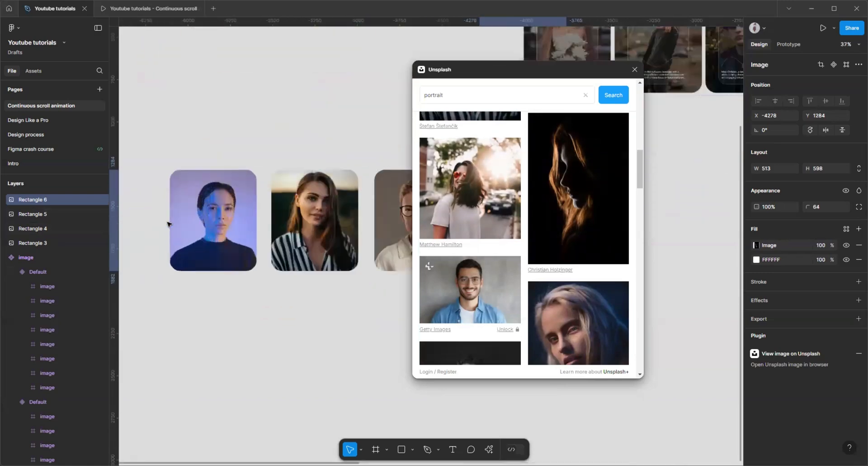
scroll(170, 224, "down", 3)
scroll(339, 128, "up", 2)
left_click(319, 253)
scroll(244, 167, "down", 2)
scroll(524, 264, "down", 10)
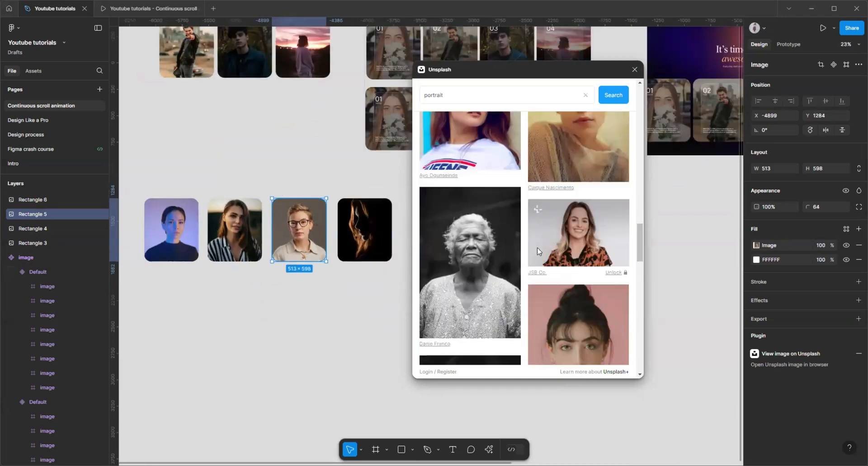
scroll(524, 264, "down", 5)
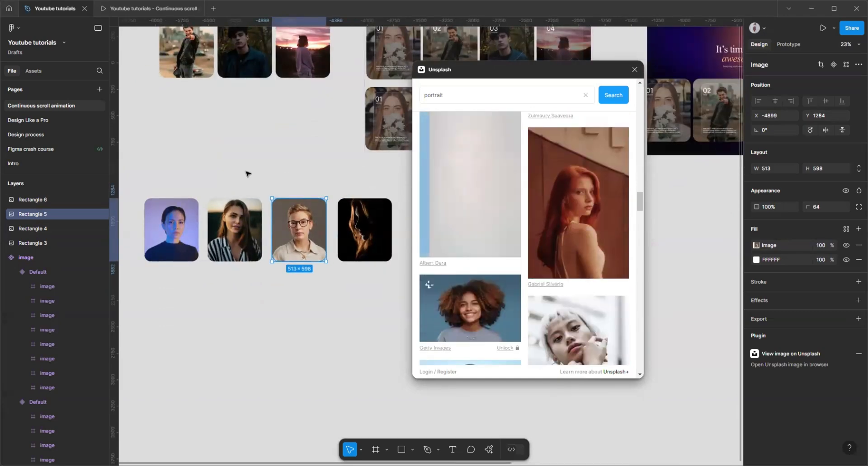
left_click(269, 153)
scroll(269, 154, "down", 2)
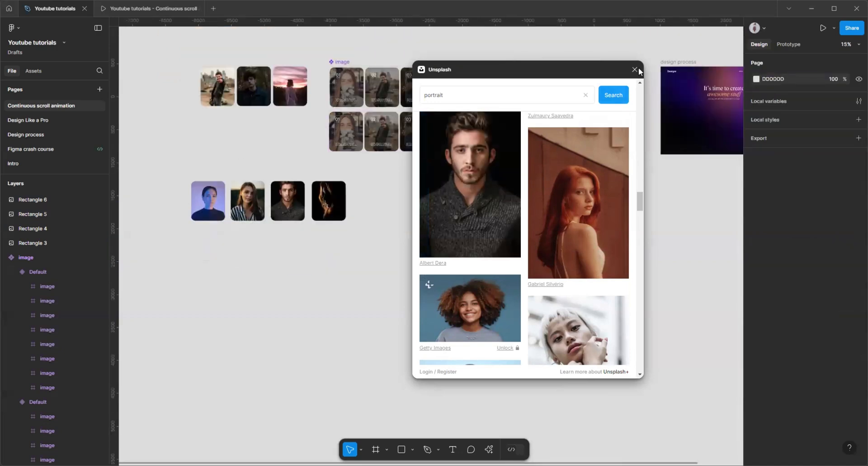
left_click(635, 70)
- Move the row of four portrait rectangles together to Y 1595, below the image component set
scroll(144, 175, "up", 2)
left_click_drag(191, 167, 475, 262)
left_click_drag(339, 217, 532, 250)
scroll(226, 296, "down", 2)
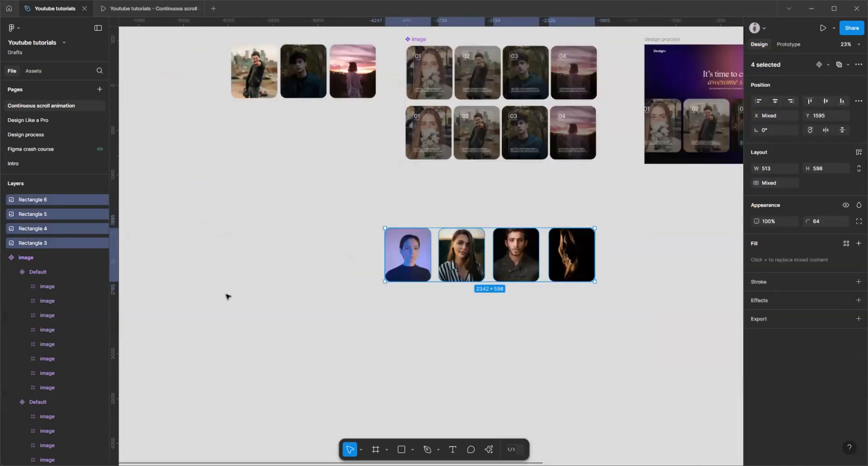
scroll(546, 216, "right", 2)
scroll(548, 216, "up", 1)
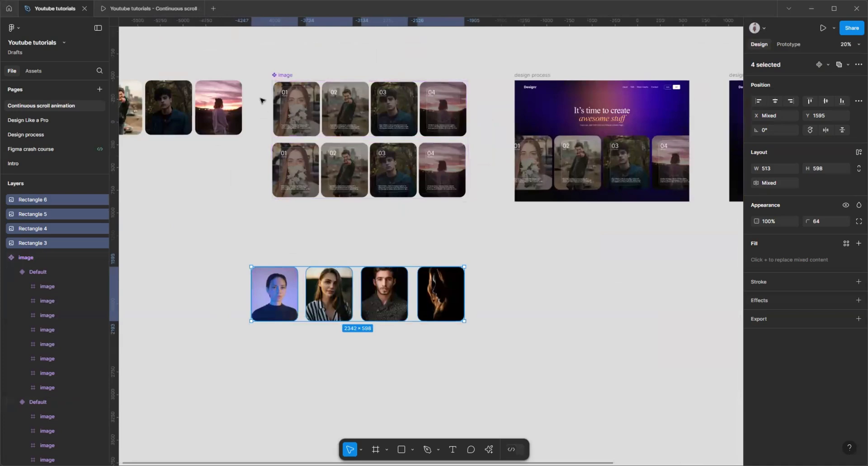
- Inspect the size, corner radius, fill and stroke of the outlined inner rectangle on card 01 in the first row
scroll(262, 96, "up", 5)
scroll(418, 216, "up", 2)
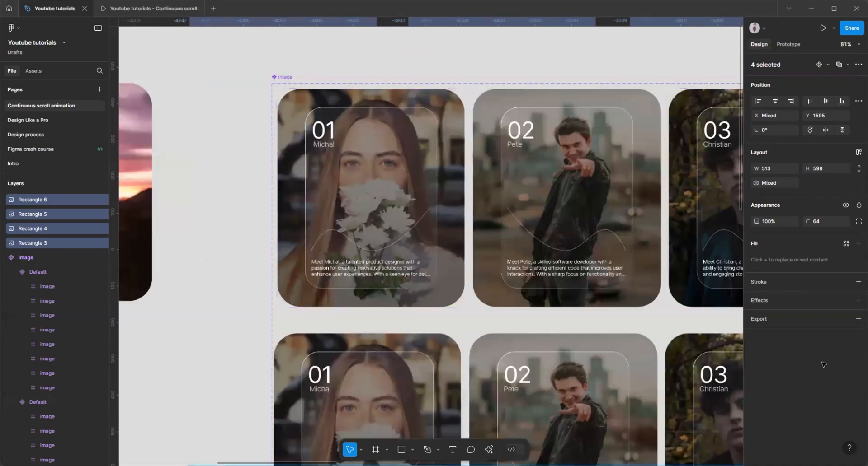
left_click(338, 142)
scroll(344, 131, "down", 7)
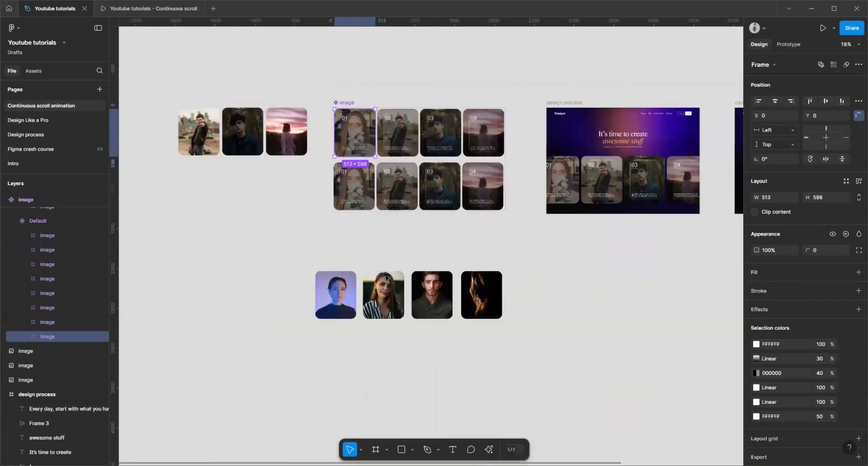
left_click(354, 246)
scroll(326, 210, "up", 3)
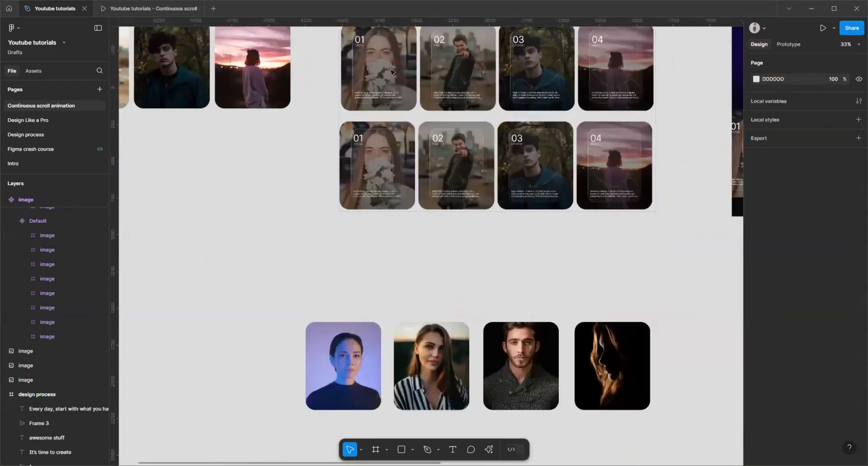
scroll(391, 71, "up", 6)
left_click(391, 120, "ctrl")
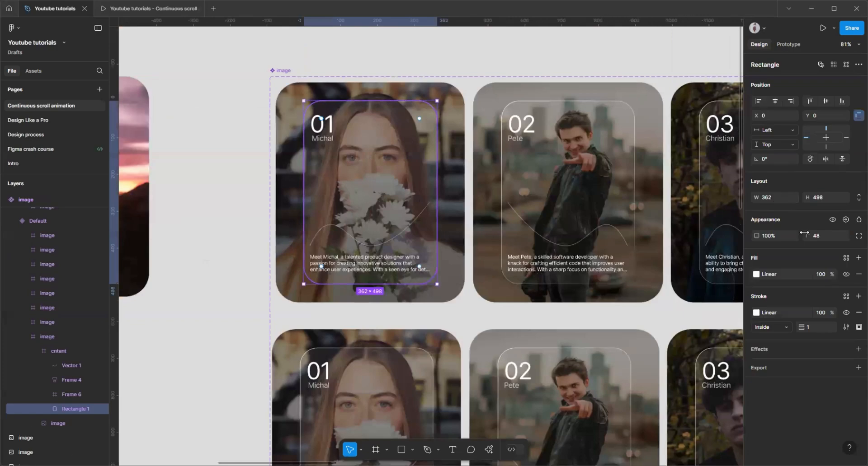
scroll(369, 156, "down", 3)
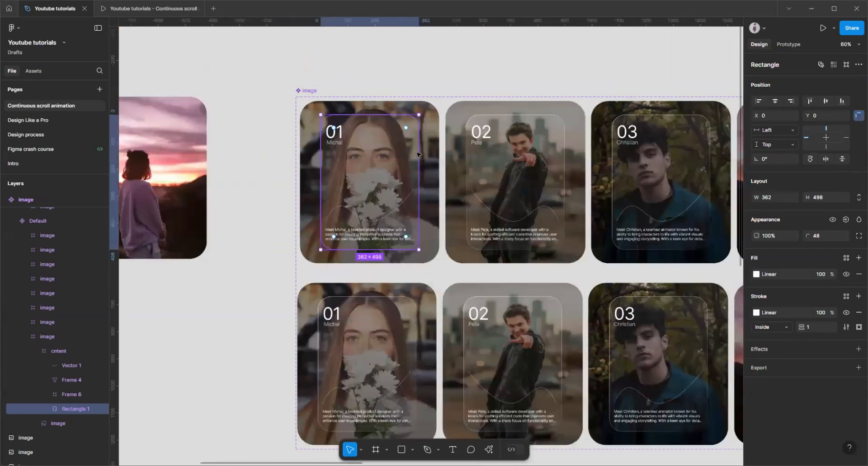
scroll(456, 189, "down", 3)
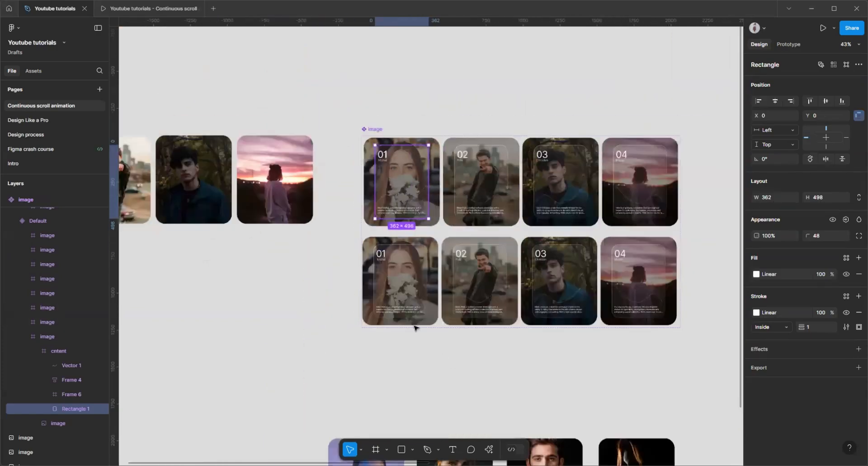
- Draw a rectangle about 374 × 422 up and to the left of the portrait row and resize it to 362 × 498
scroll(348, 257, "down", 3)
key("r")
scroll(272, 233, "up", 2)
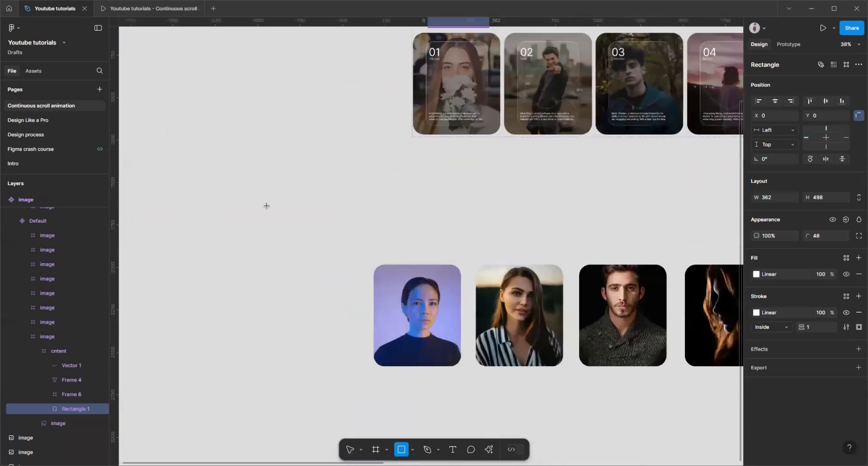
left_click_drag(268, 205, 332, 278)
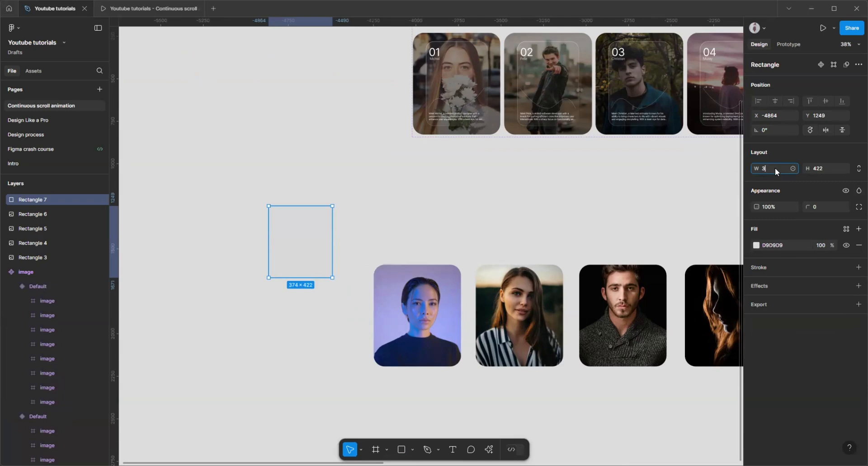
key("Return")
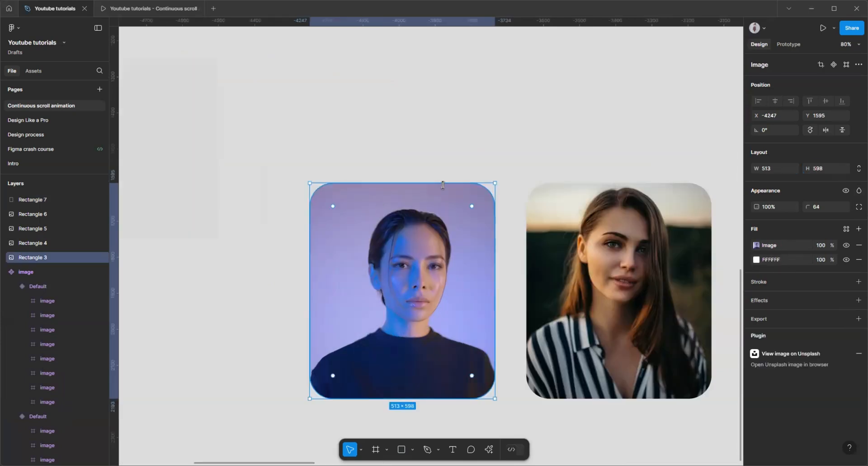
- Set the new rectangle's fill to FFFFFF and corner radius to 32, placing it closer to the first portrait at X -4586, Y 1236
scroll(354, 245, "down", 3)
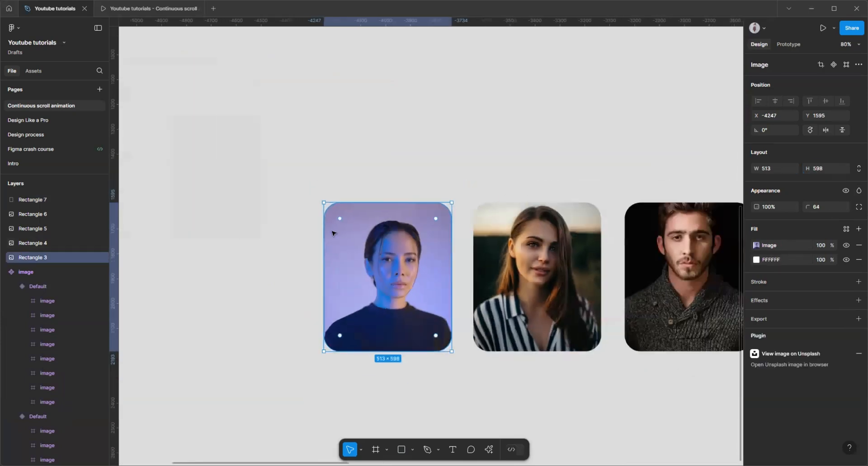
scroll(159, 135, "up", 3)
left_click(265, 150)
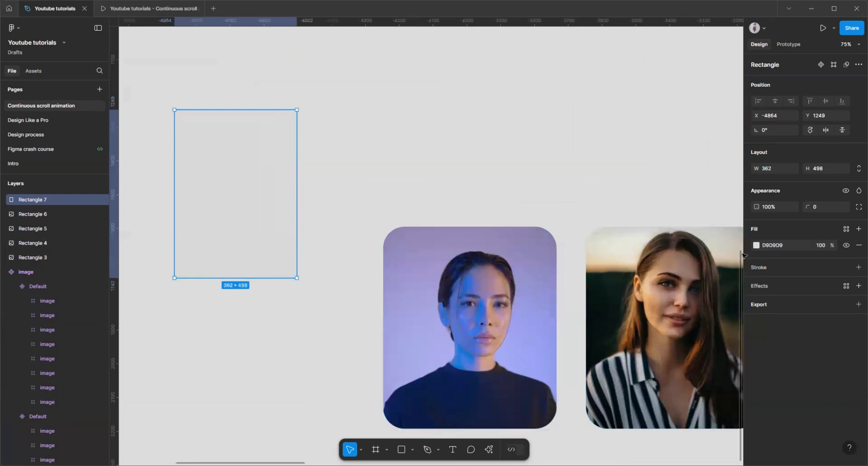
left_click(787, 245)
type("ff")
key("Return")
left_click_drag(283, 174, 376, 170)
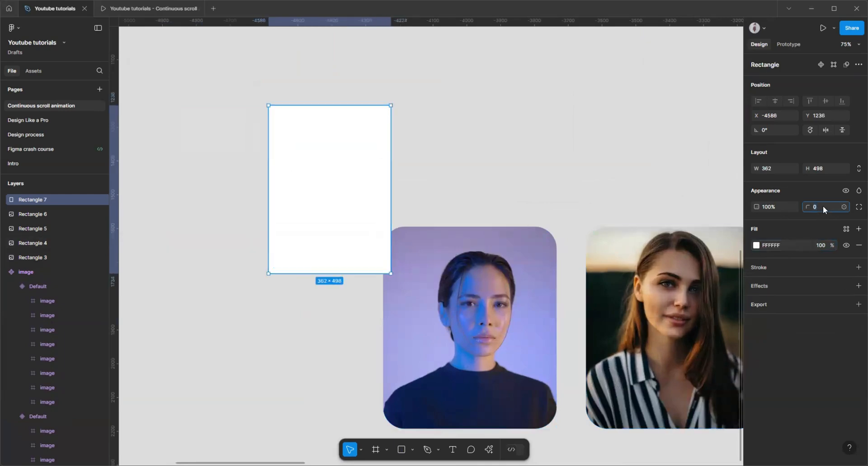
key("Return")
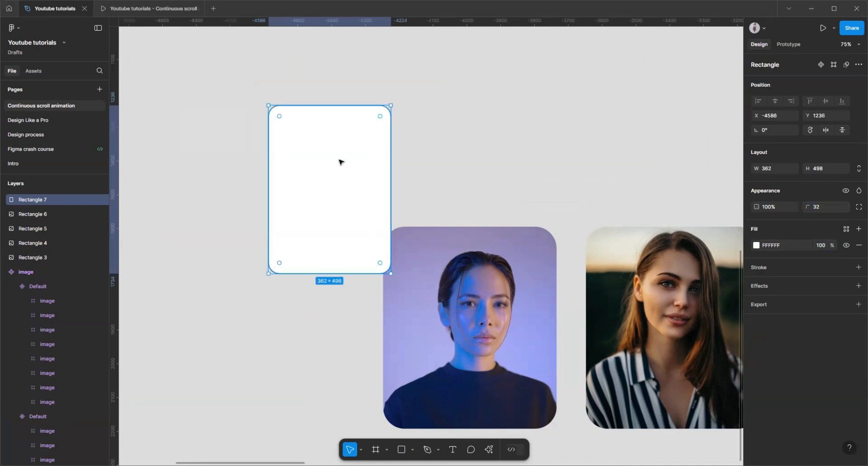
- Move the white rounded rectangle onto the first portrait, centred on it at X -4172, Y 1645
left_click_drag(340, 161, 437, 314)
scroll(319, 186, "down", 3)
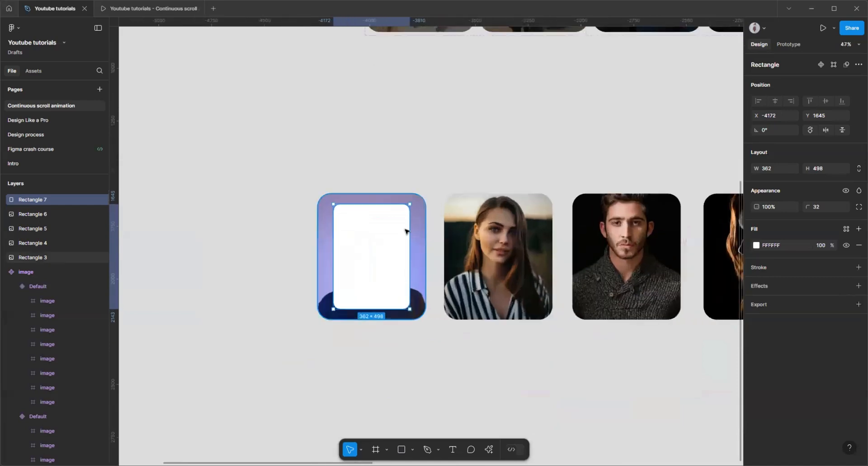
scroll(405, 228, "up", 2)
- Change the inner rectangle's fill to a linear gradient running diagonally from its upper-left corner to its lower-right corner
left_click(756, 246)
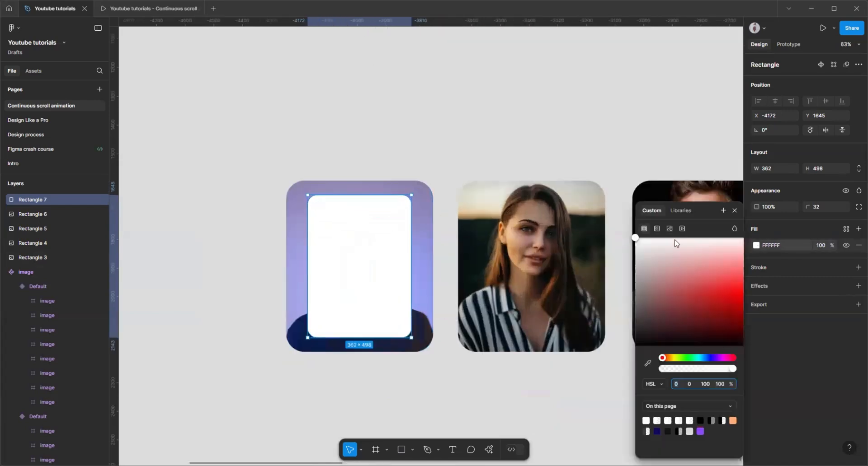
left_click(657, 229)
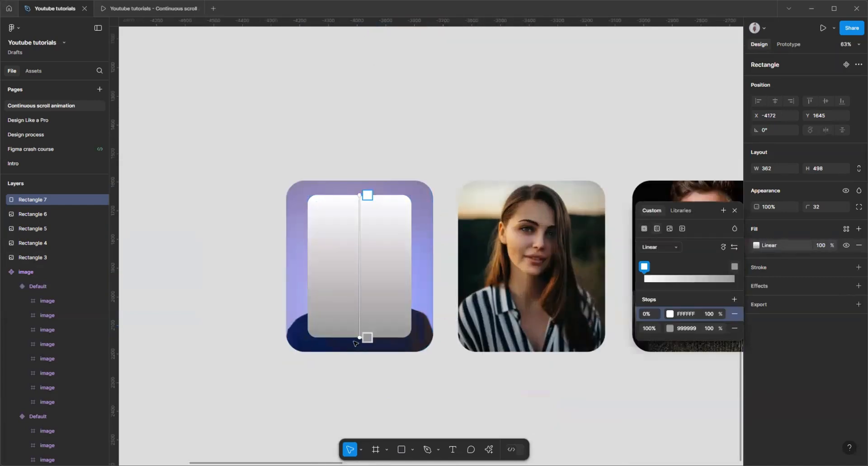
left_click_drag(358, 336, 422, 307)
scroll(333, 351, "down", 5)
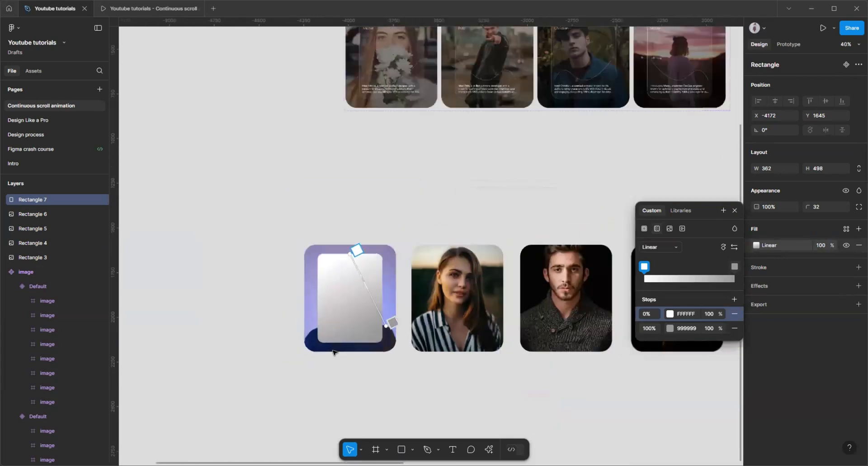
scroll(400, 110, "up", 6)
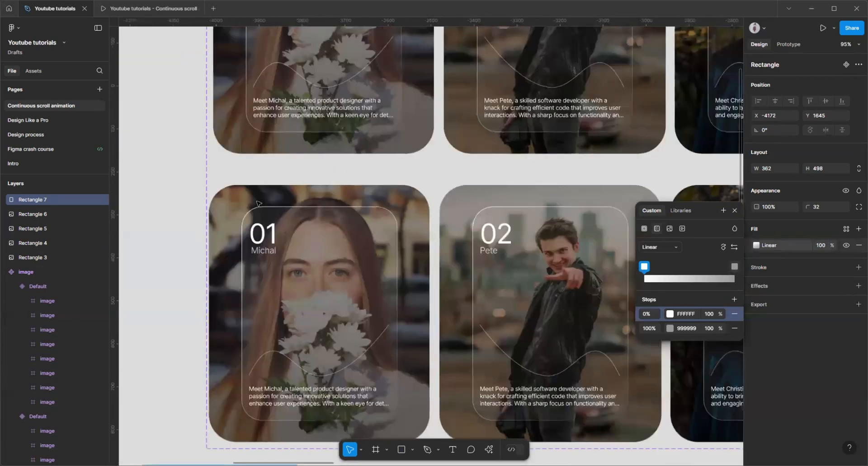
scroll(202, 265, "down", 3)
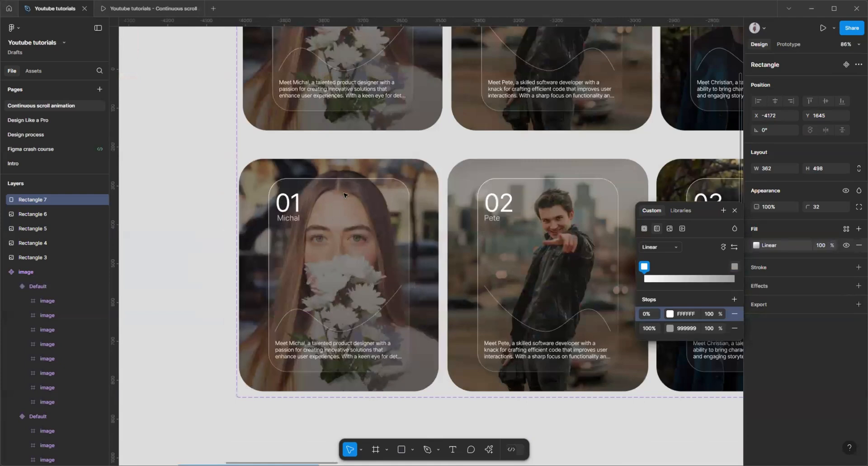
scroll(351, 228, "down", 2)
scroll(366, 281, "up", 4)
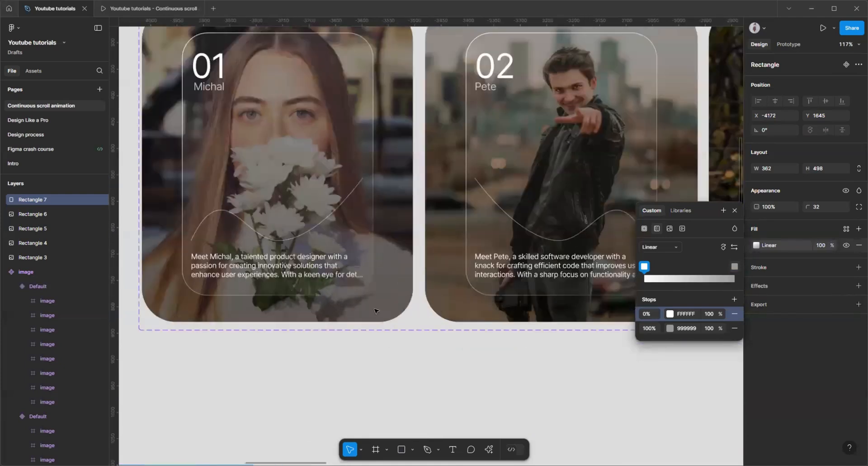
scroll(422, 222, "down", 10)
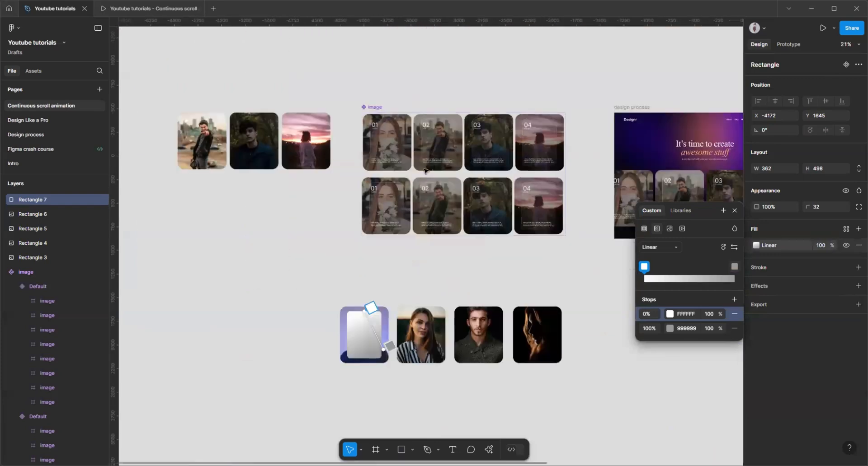
scroll(369, 367, "up", 6)
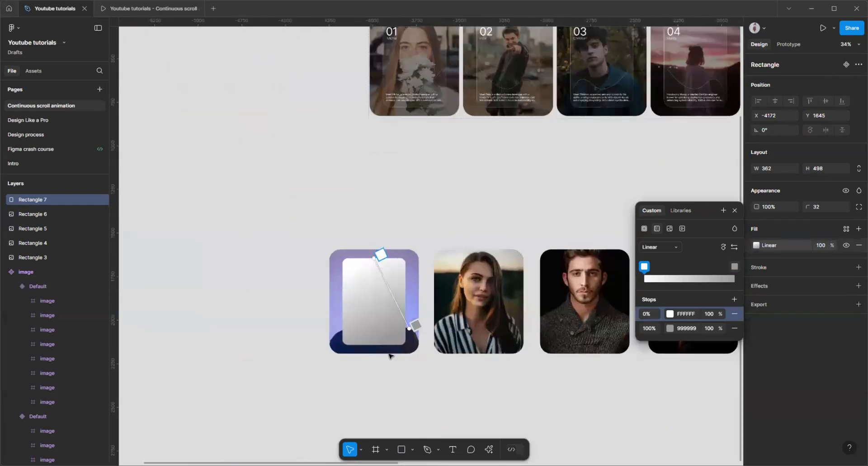
left_click_drag(352, 145, 283, 157)
left_click_drag(430, 298, 425, 320)
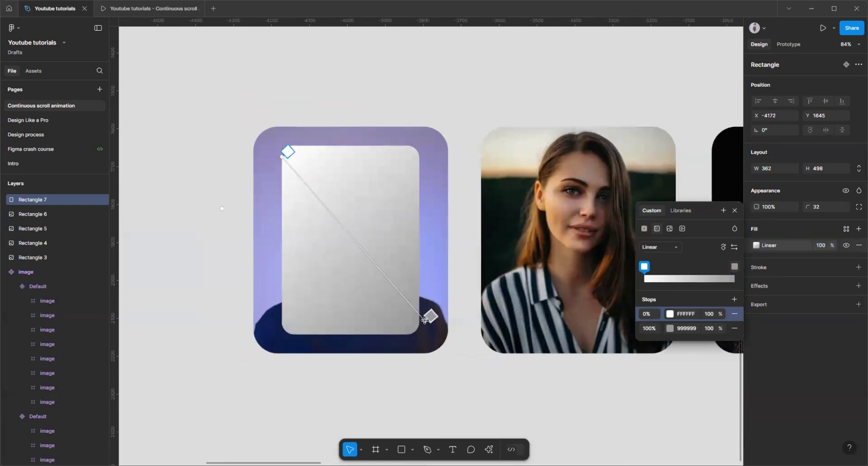
- Set the fill gradient's 100% stop to FFFFFF at 5% opacity
left_click(670, 332)
left_click_drag(547, 278, 487, 197)
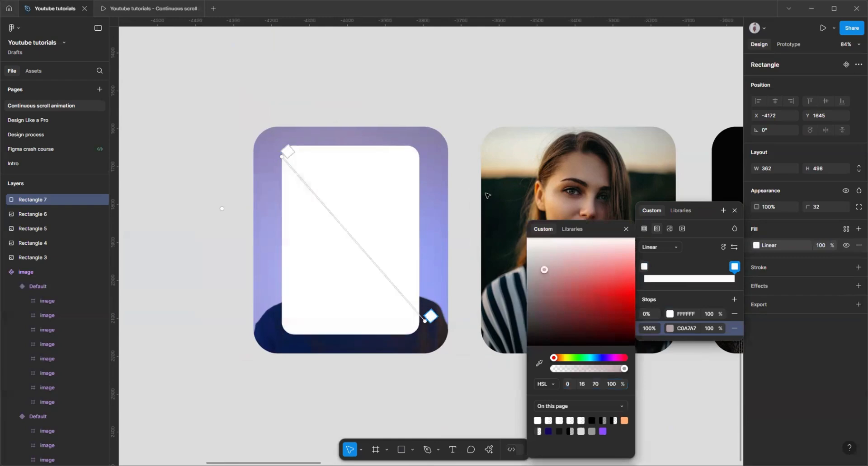
left_click(624, 372)
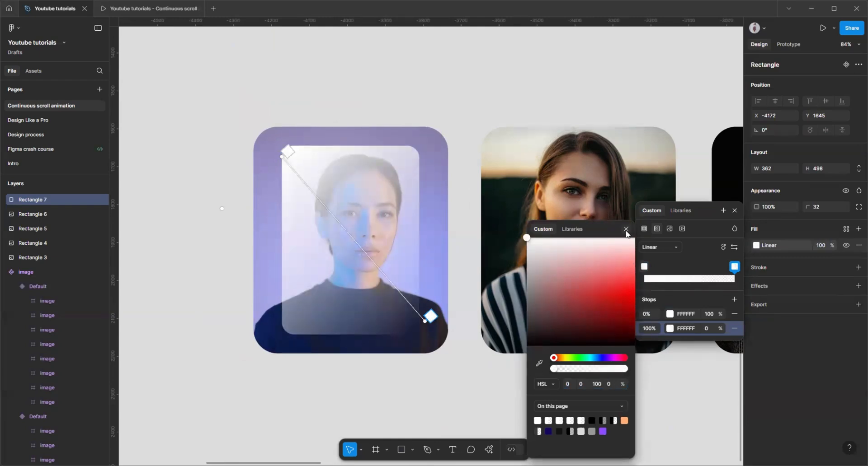
left_click(706, 329)
type("5")
key("Return")
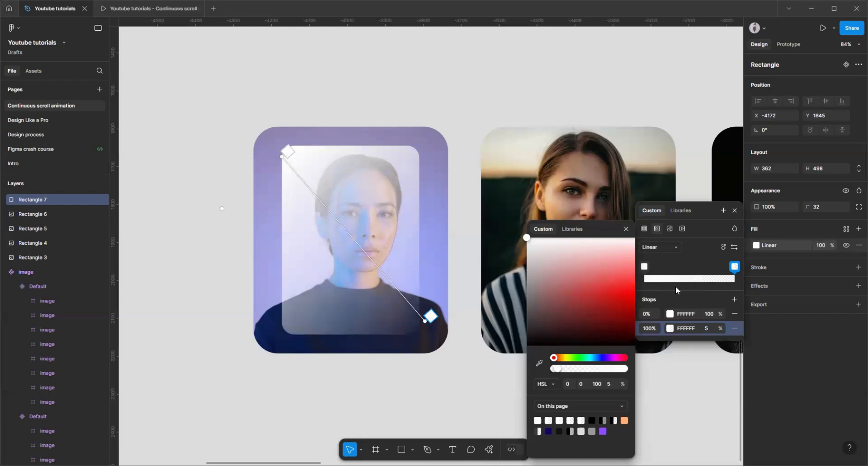
left_click(633, 240)
- Set the opacity of the fill gradient's 0% stop to 20% and finish editing the fill
left_click(670, 315)
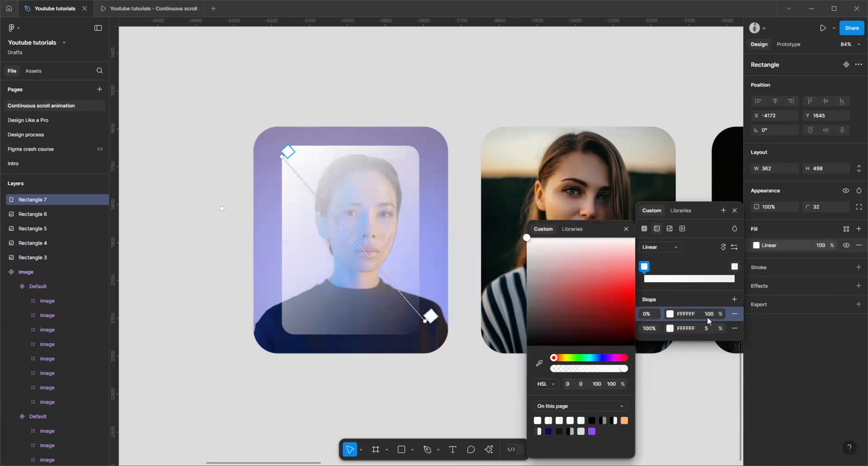
type("20")
key("Return")
scroll(312, 140, "up", 4)
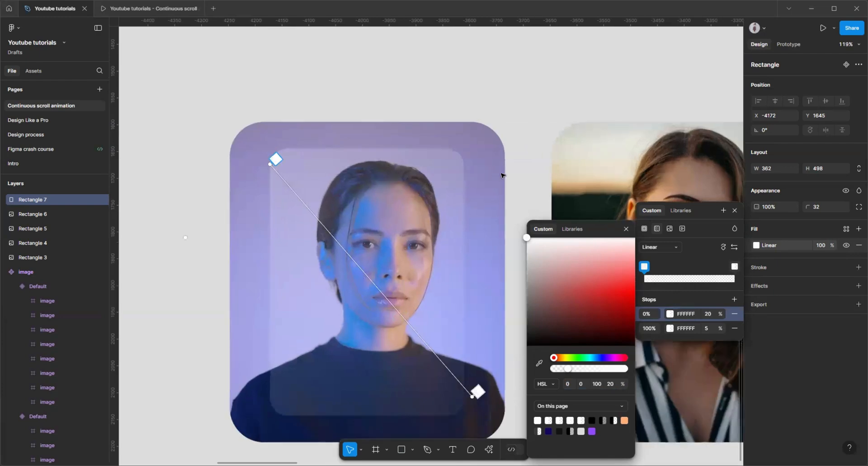
left_click(626, 230)
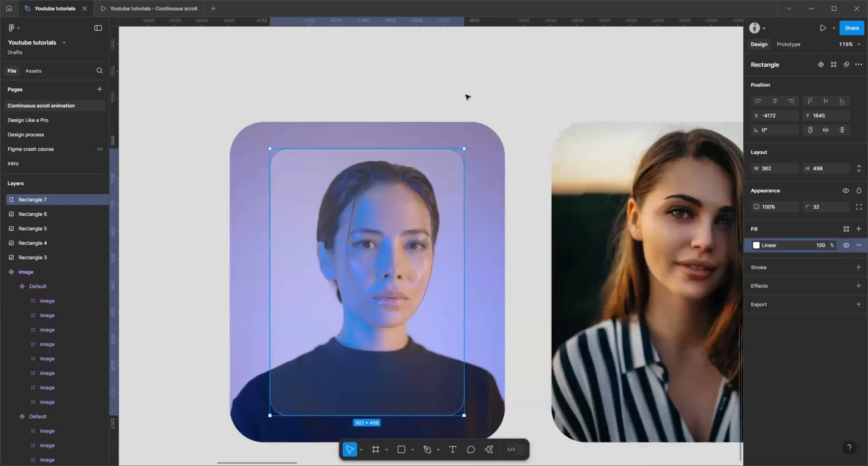
left_click(465, 95)
- Add a stroke to the inner rectangle with a linear gradient running diagonally from upper-left to lower-right
scroll(465, 95, "down", 3)
left_click(412, 148)
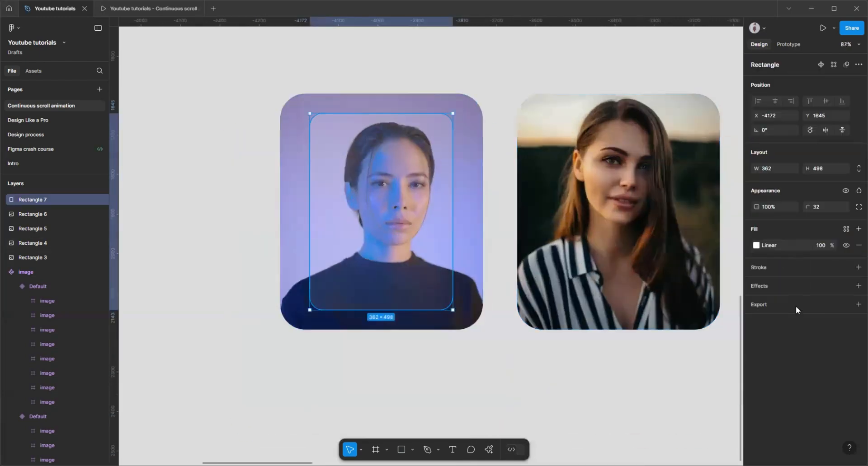
left_click(858, 268)
left_click(756, 284)
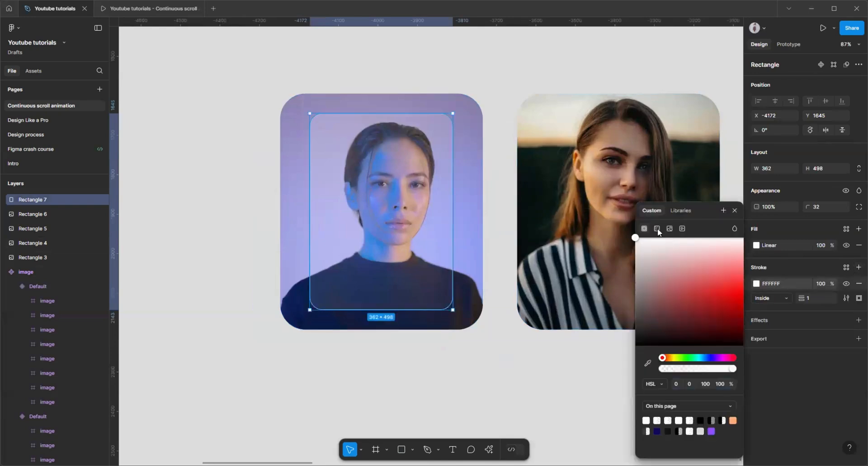
left_click(656, 229)
mouse_move(388, 310)
left_mouse_down()
mouse_move(458, 316)
mouse_move(452, 311)
left_mouse_up()
left_click_drag(382, 113, 315, 113)
- Set the stroke gradient's 100% stop to FFFFFF at 0% opacity
left_click(670, 329)
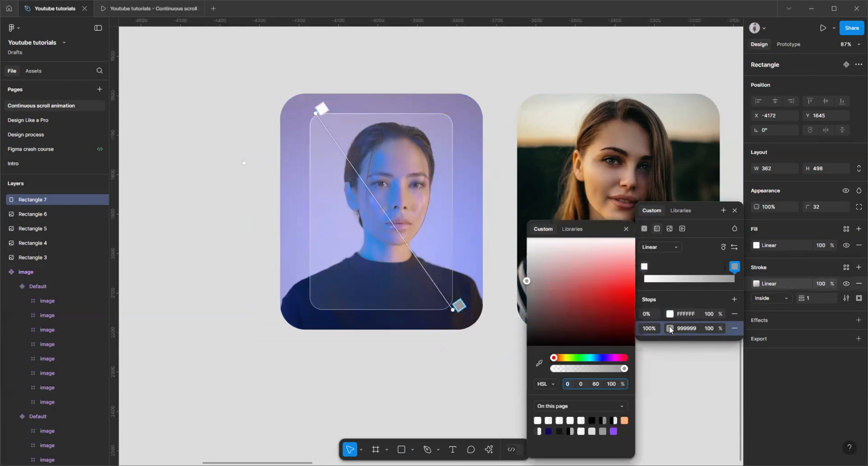
type("100")
key("Return")
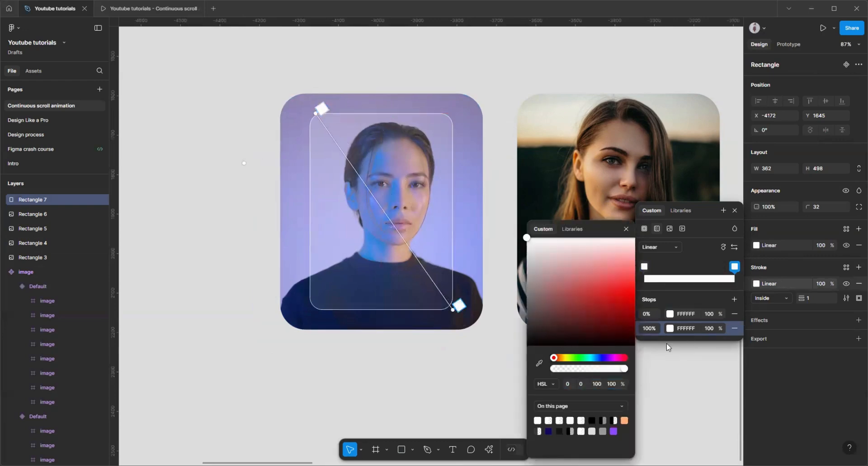
left_click(709, 328)
type("0")
key("Return")
scroll(403, 212, "up", 3)
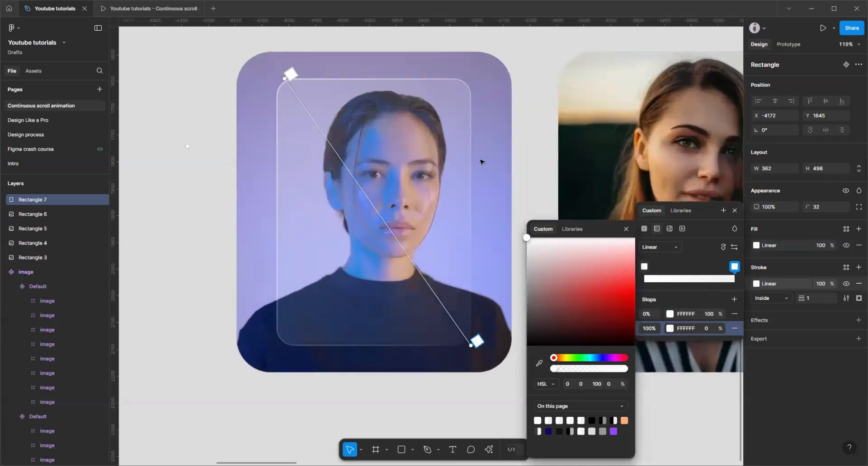
left_click(626, 230)
key("Escape")
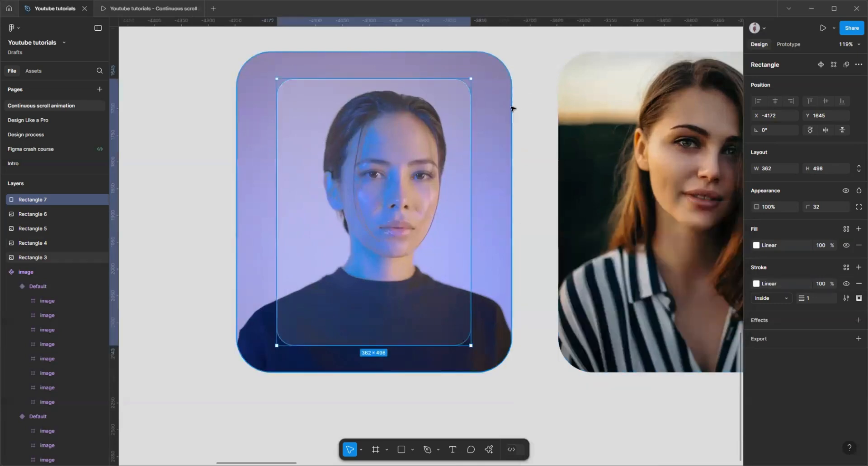
- Copy the 01 number-and-name frame from the second row's first card to X -4682, Y 1683, beside the first portrait
scroll(412, 182, "down", 10)
left_click(412, 182)
left_click(412, 181, "ctrl")
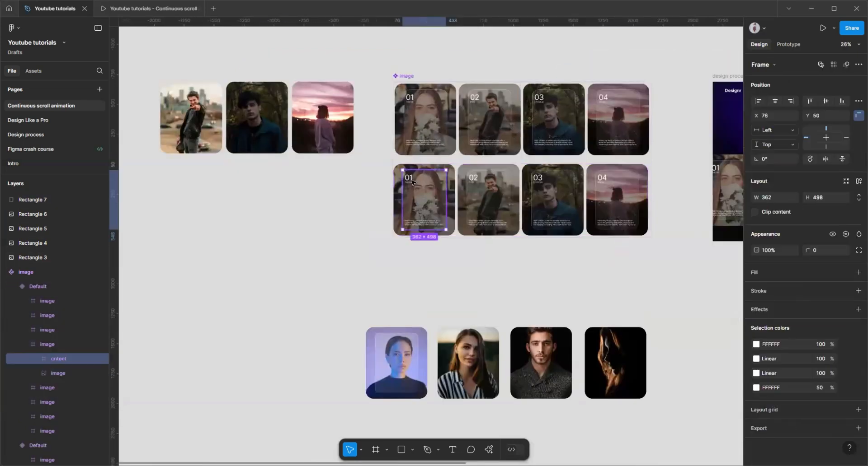
double_click(412, 181)
left_click_drag(411, 184, 319, 346)
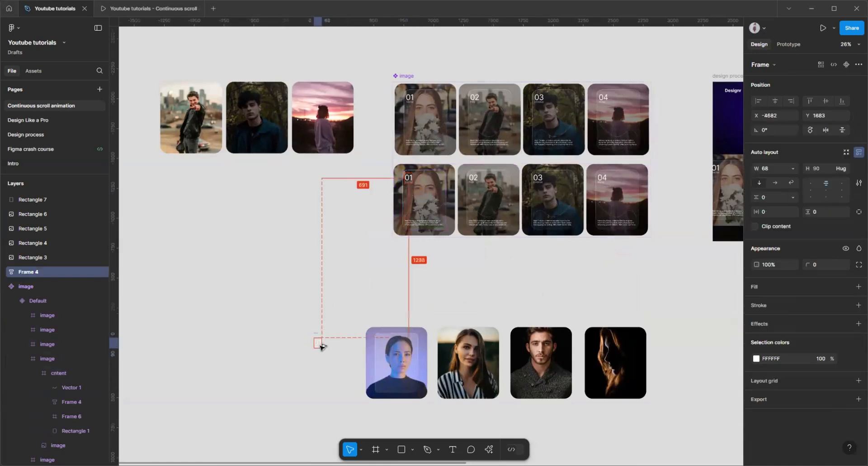
scroll(319, 344, "up", 5)
scroll(319, 338, "up", 5)
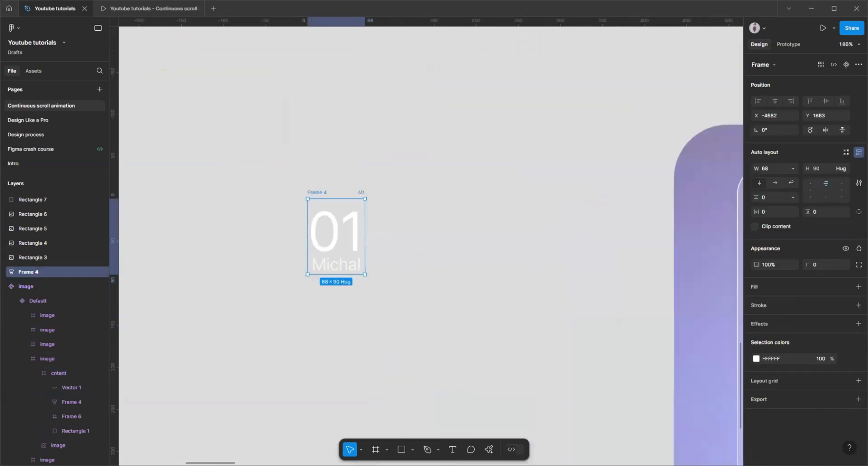
key("t")
left_click(406, 199)
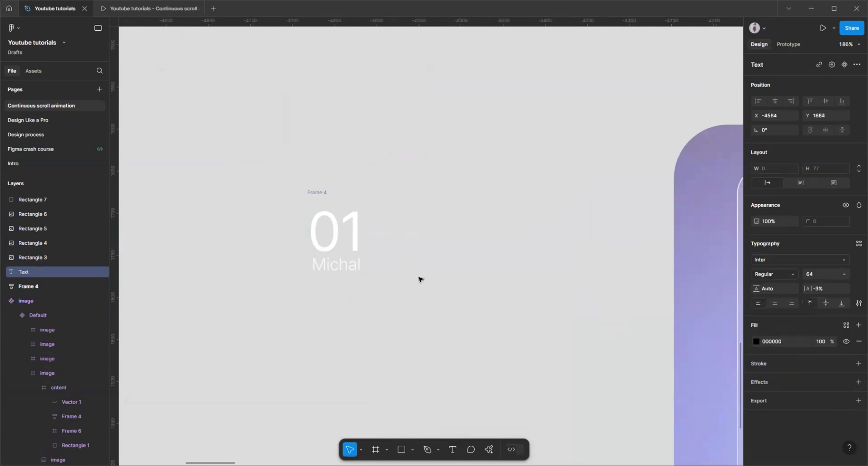
key("Escape")
left_click(317, 194)
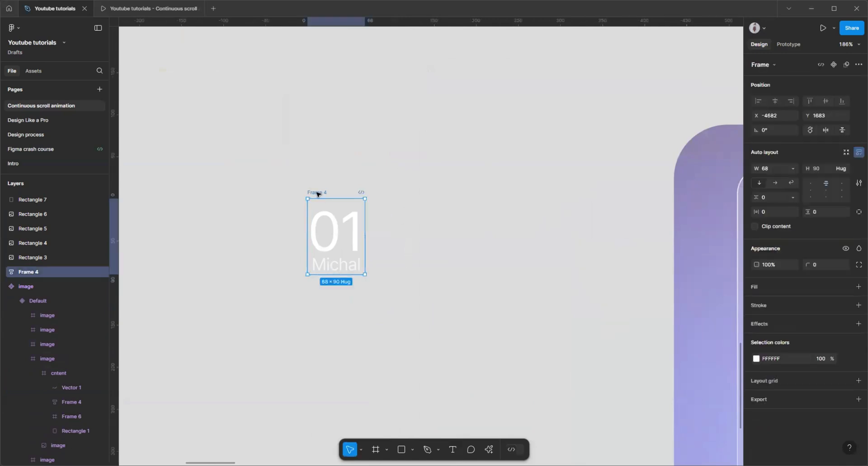
right_click(318, 270)
key("Escape")
left_click(207, 219)
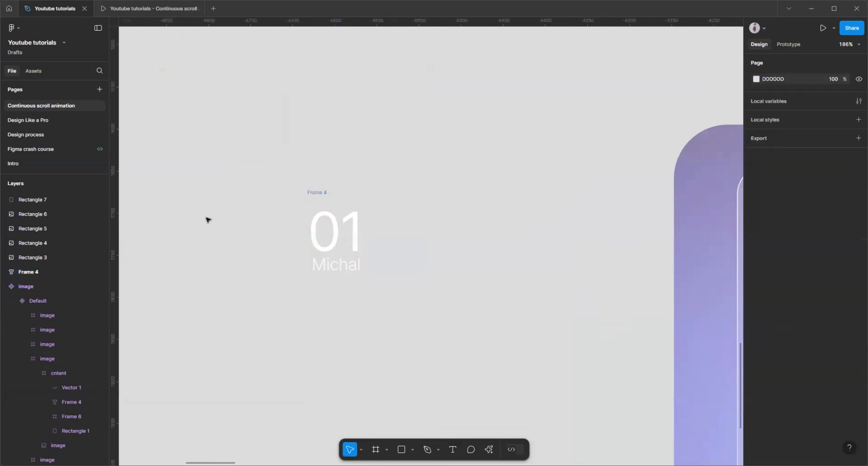
- Duplicate the 01 and name texts out of the copied frame, placing them at X -4476, Y 1605 and Y 1683
scroll(207, 222, "down", 2, "ctrl")
double_click(325, 238)
left_click(296, 241)
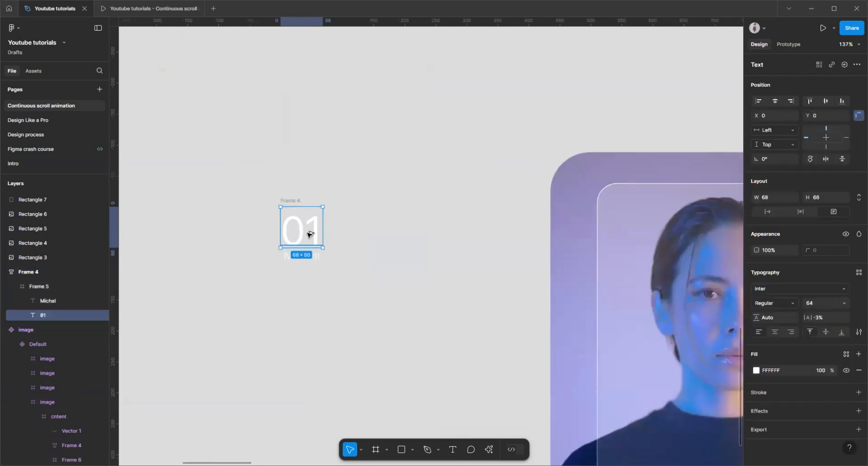
left_click_drag(307, 232, 422, 193, "alt")
left_click(302, 258)
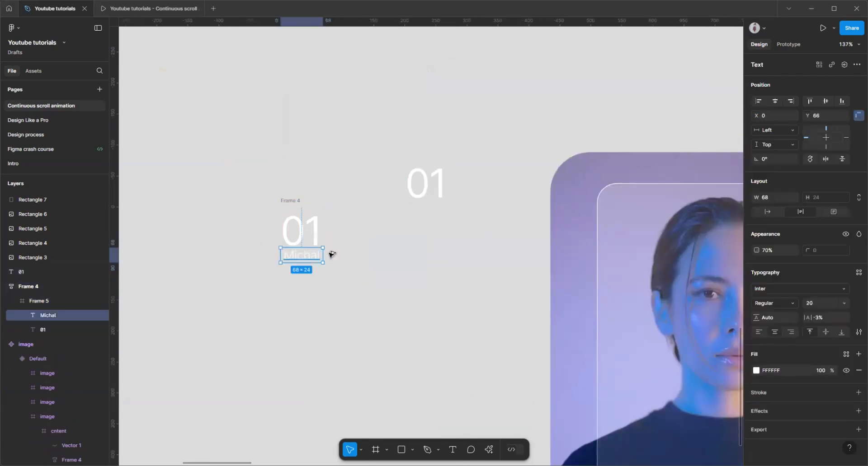
left_click_drag(302, 258, 430, 215, "alt")
scroll(488, 144, "up", 3, "ctrl")
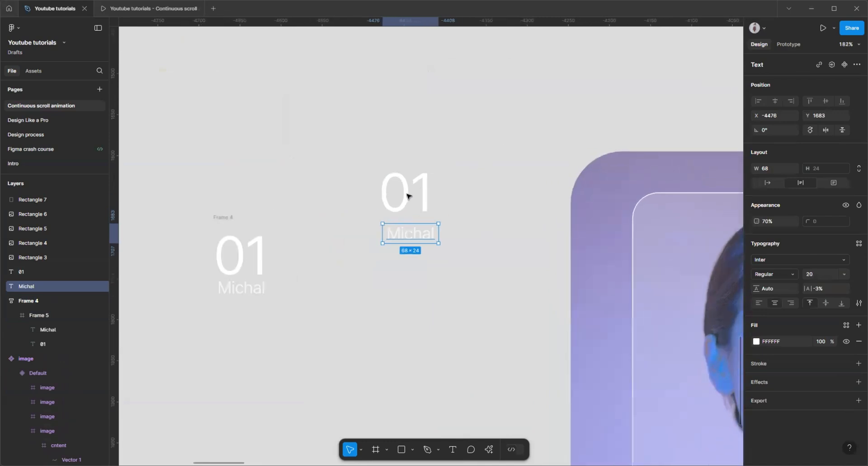
- Wrap the duplicated 01 and name texts in a vertical auto layout frame and reduce the frame's height to 90
left_click(412, 196)
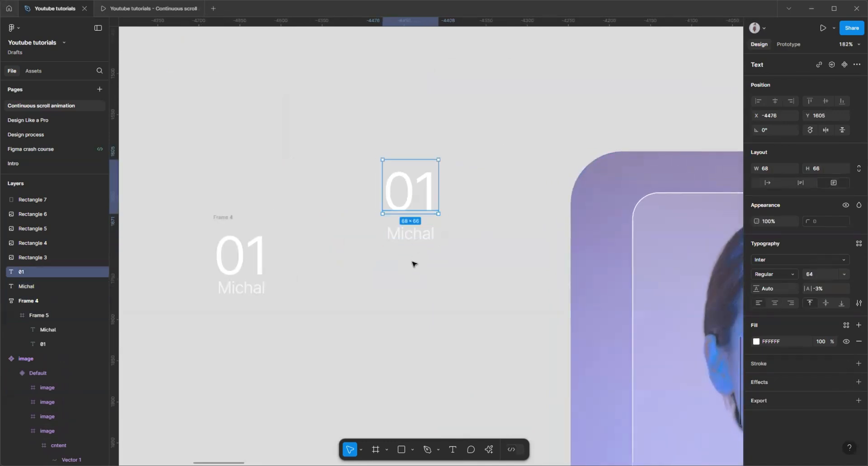
left_click(413, 236)
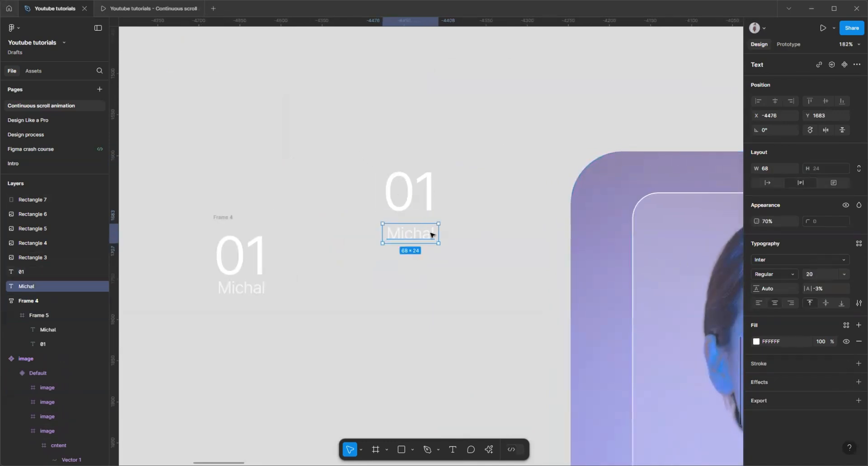
left_click_drag(354, 151, 469, 277)
right_click(403, 199)
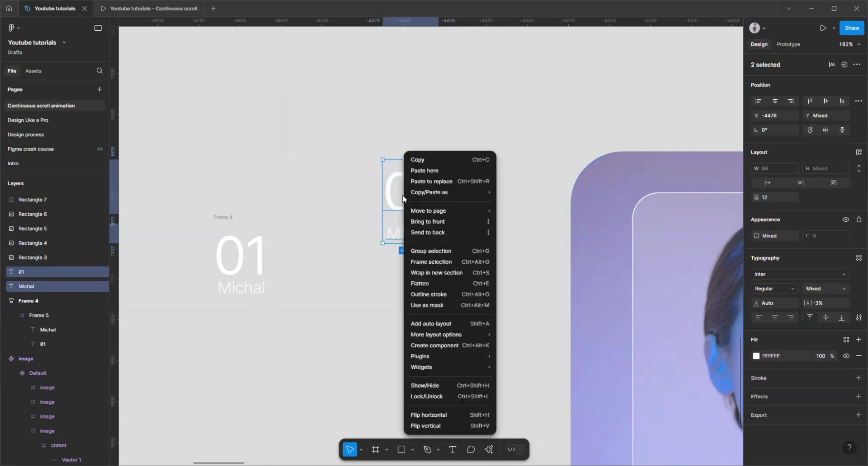
left_click(444, 324)
scroll(401, 137, "up", 7, "ctrl")
left_click_drag(400, 180, 399, 181)
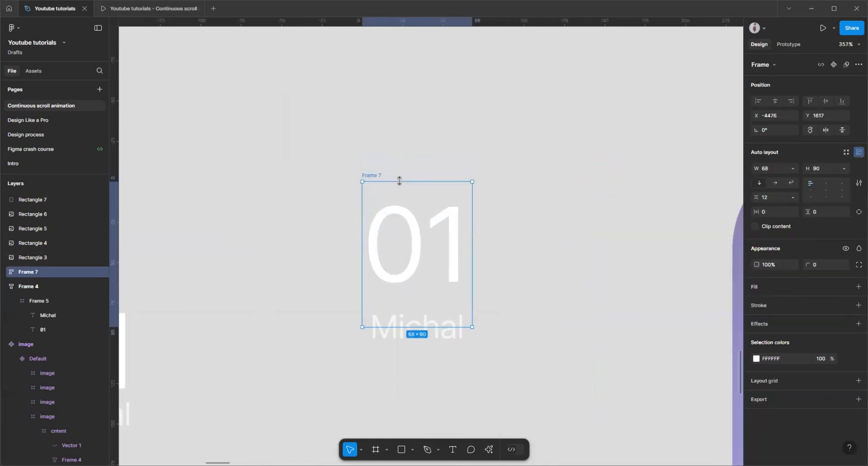
- Undo the height and alignment changes made to the auto layout frame around the 01 and name texts
left_click(809, 190)
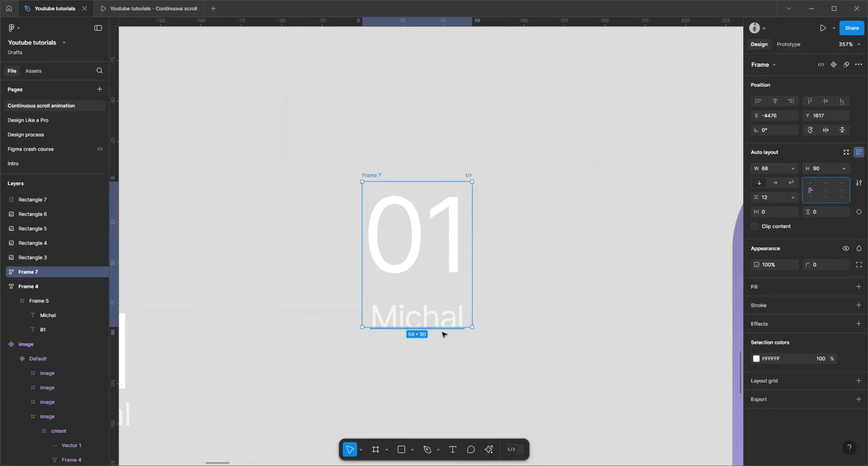
left_click_drag(444, 327, 445, 337)
key("ctrl+z")
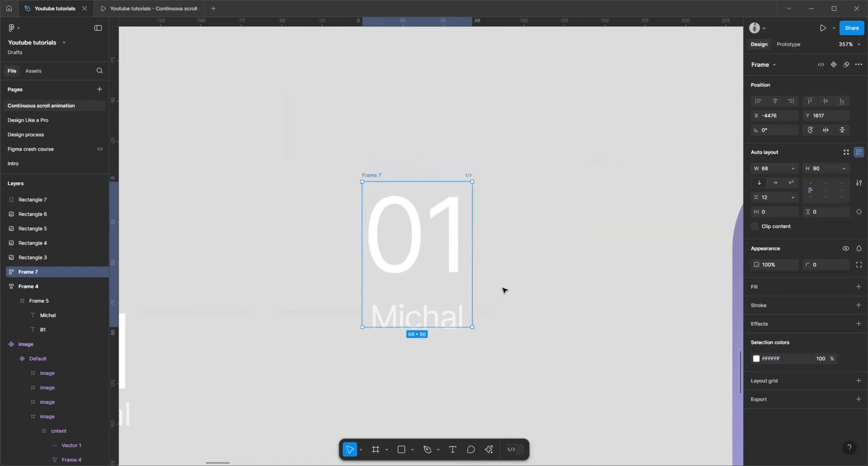
key("ctrl+z")
key("ctrl+z")
- Reduce the 01 text's height to 62 inside the auto layout frame
left_click(405, 226)
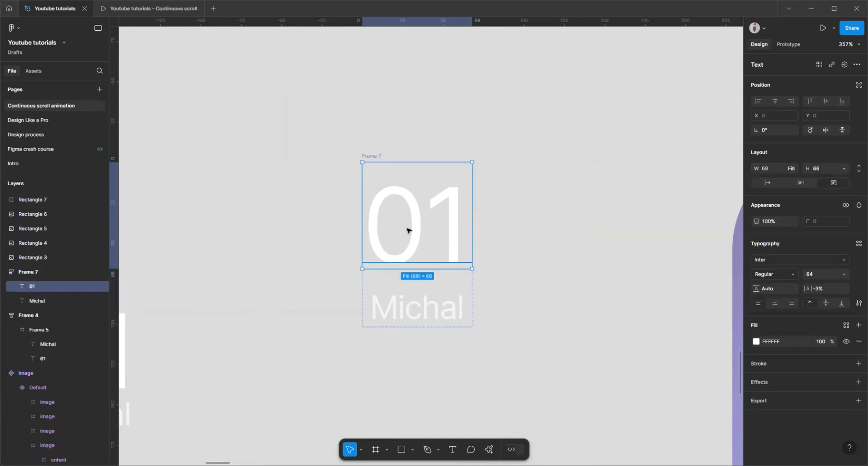
left_click(421, 299)
left_click(422, 274)
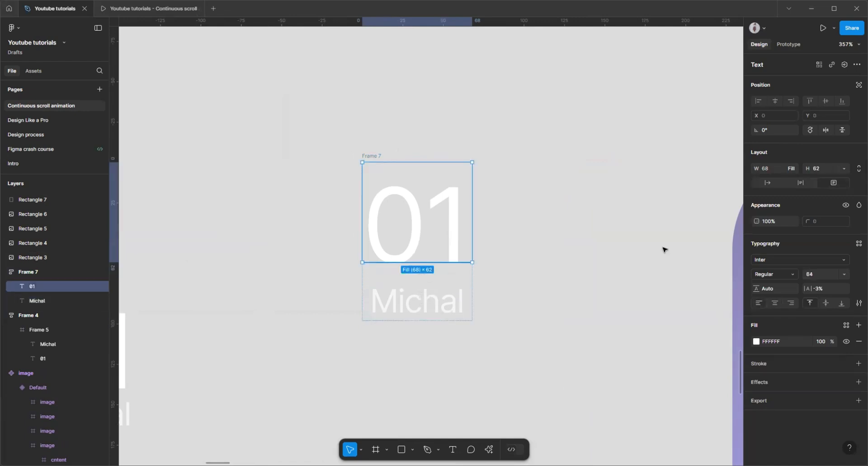
- Set the vertical auto layout gap between the 01 and name texts to 4
left_click(388, 148)
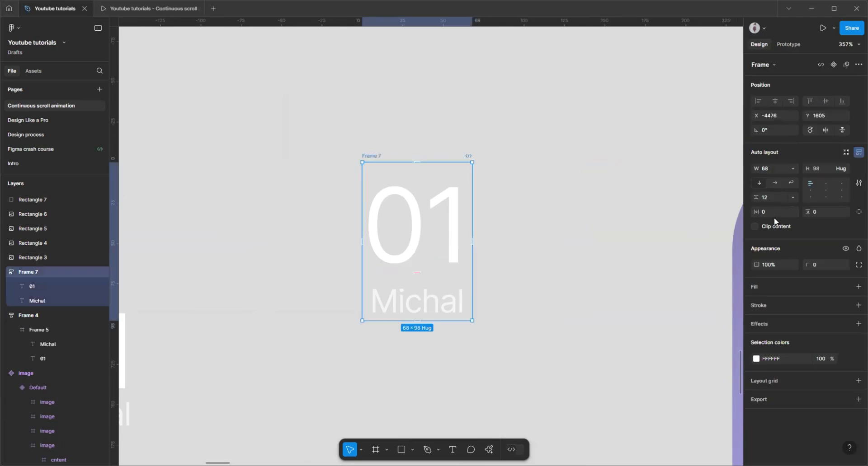
left_click(774, 197)
type("0")
key("Return")
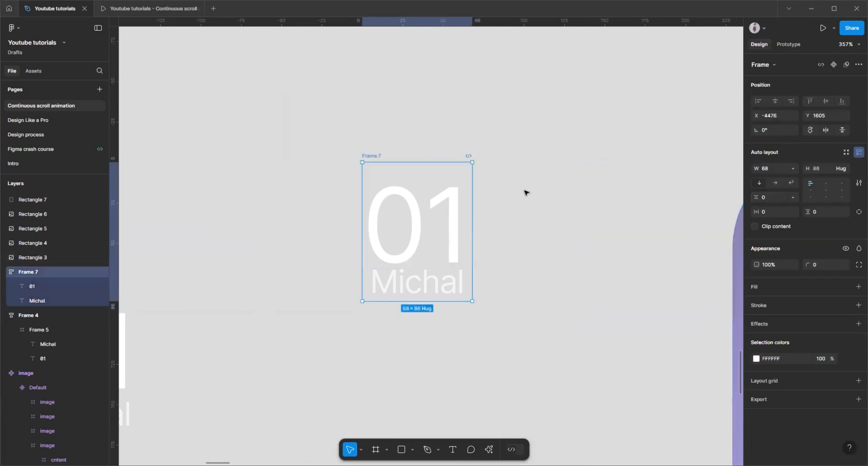
left_click(770, 197)
type("4")
key("Return")
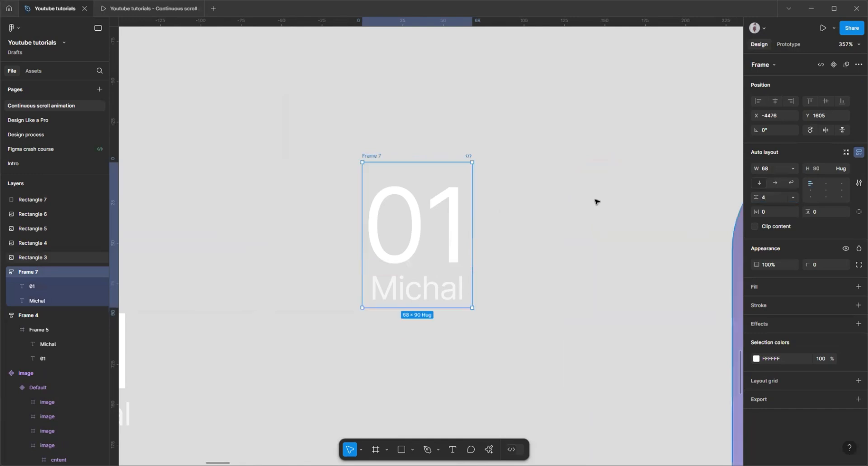
- Rename the number-and-name frame as text and place it in the upper-left corner of the first portrait's inner rectangle
left_click(525, 193)
scroll(353, 92, "down", 2)
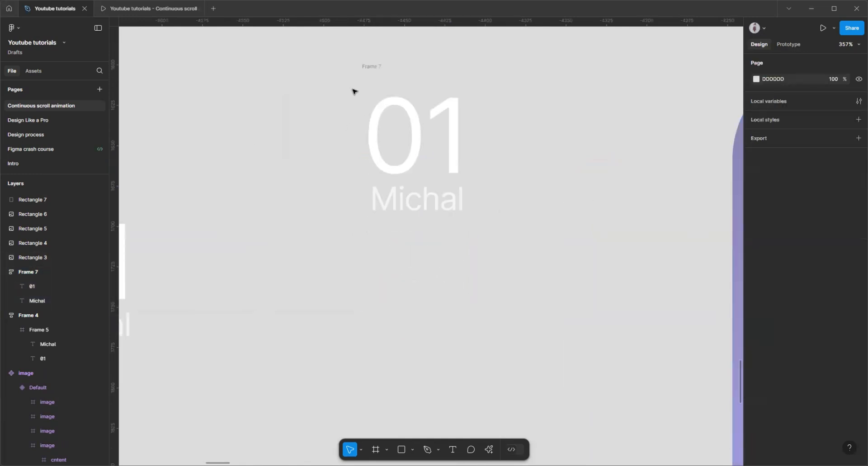
double_click(375, 67)
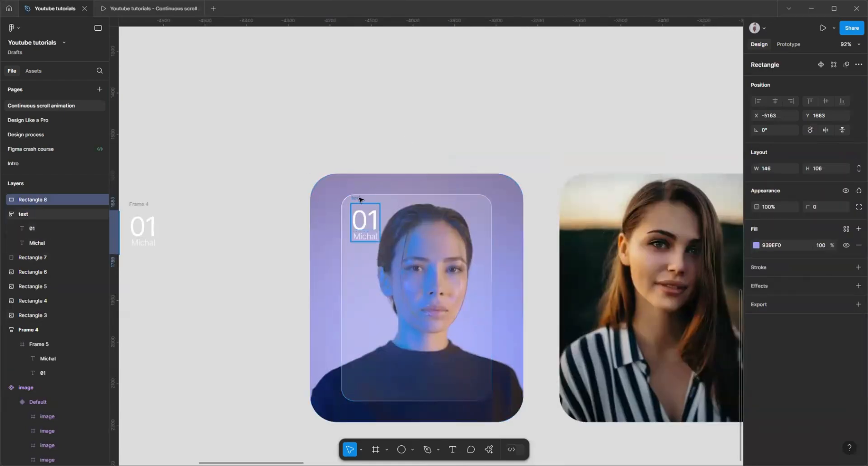
left_click(458, 119)
- Copy the description frame from the finished component's first card onto the first portrait at X -4133, Y 2061
scroll(308, 193, "down", 5)
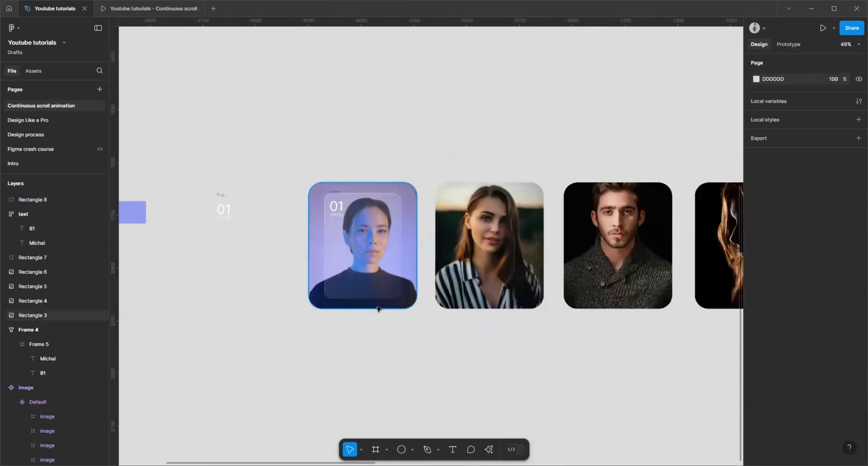
scroll(366, 134, "up", 1)
scroll(366, 134, "up", 4)
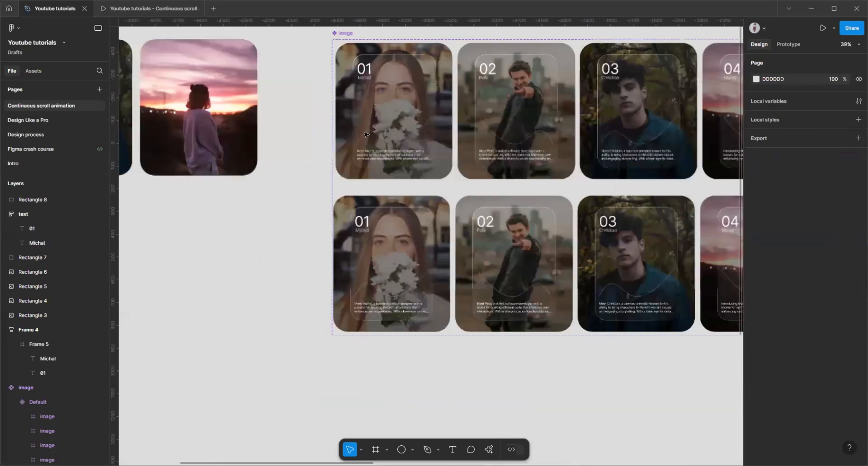
left_click(378, 163, "ctrl")
scroll(406, 109, "down", 2)
key("shift+Return")
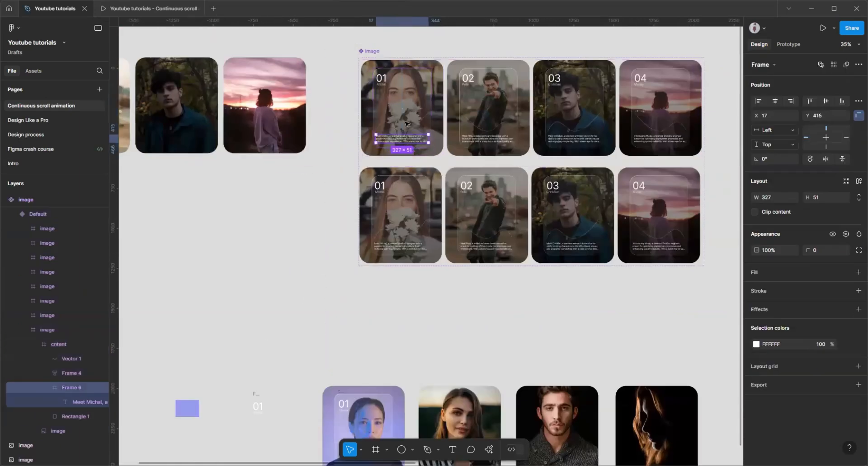
scroll(406, 119, "down", 2)
scroll(397, 153, "up", 1)
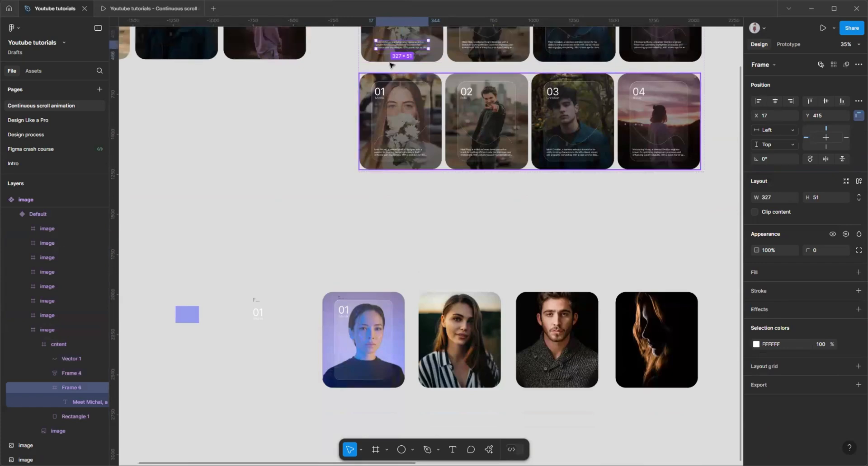
left_click_drag(392, 44, 340, 387)
scroll(340, 388, "up", 6)
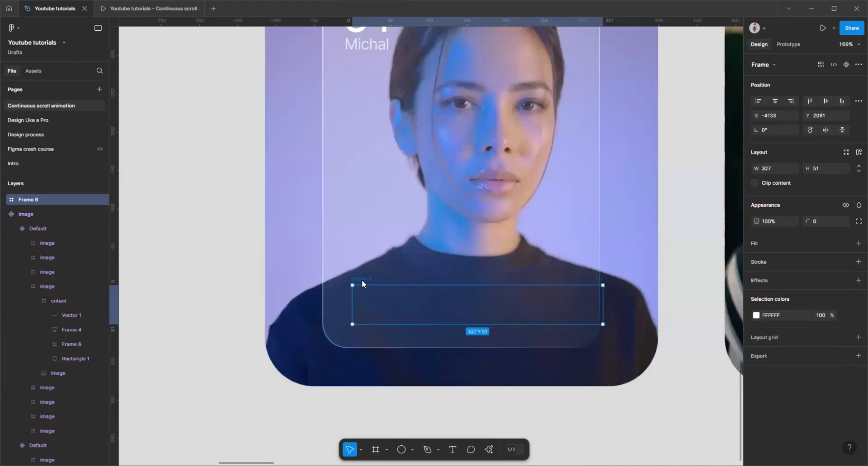
- Bring the copied description frame to the front and position it at X -4154, Y 2068 near the inner rectangle's lower edge
right_click(362, 280)
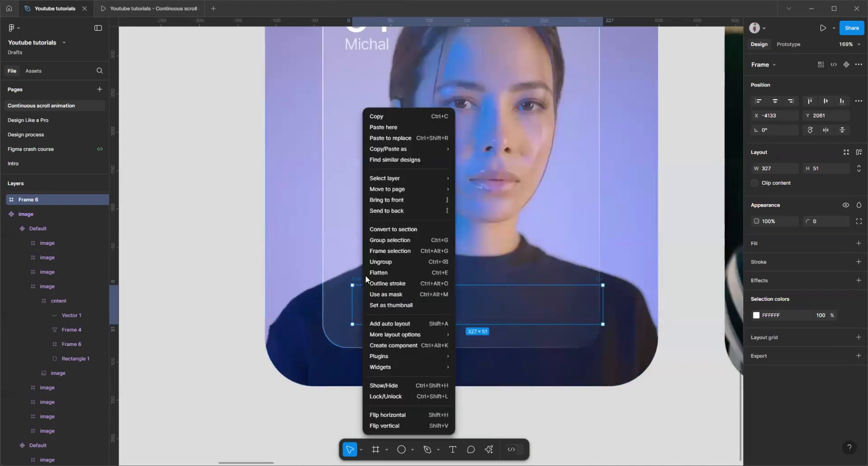
left_click(402, 199)
left_click_drag(361, 281, 345, 287)
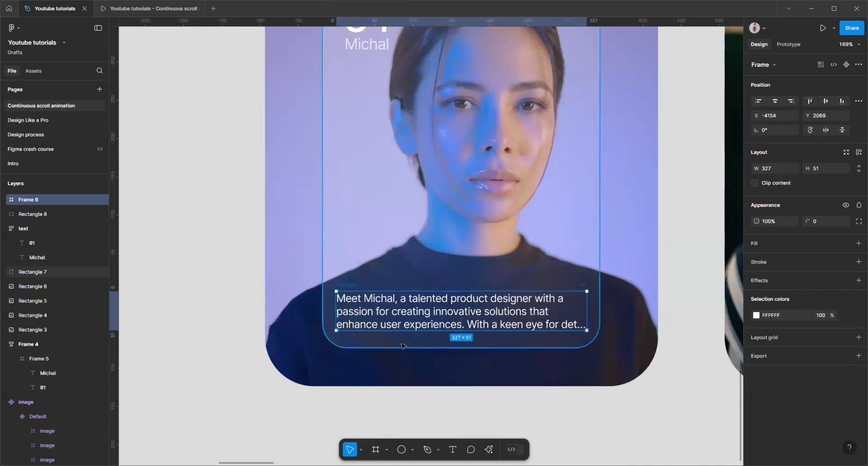
key("alt")
key("Up")
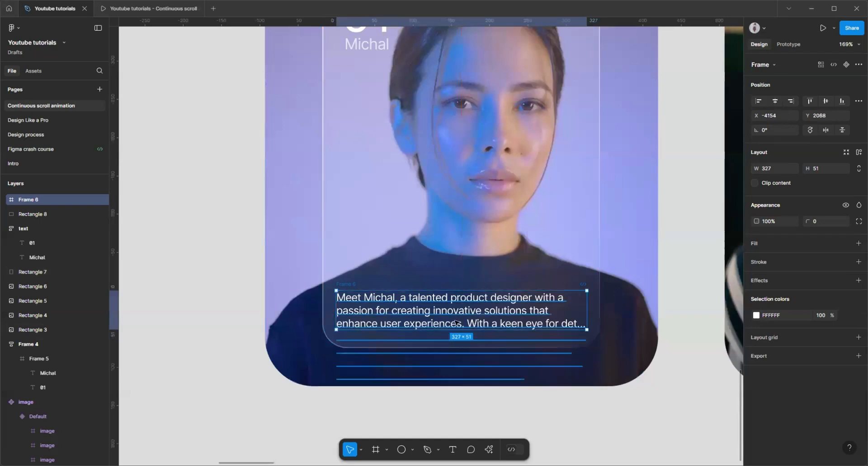
- Wrap the first portrait, its inner rectangle, the text frame and the description in one frame
scroll(514, 364, "down", 5)
left_click(515, 365)
scroll(515, 366, "down", 2)
scroll(523, 220, "up", 3)
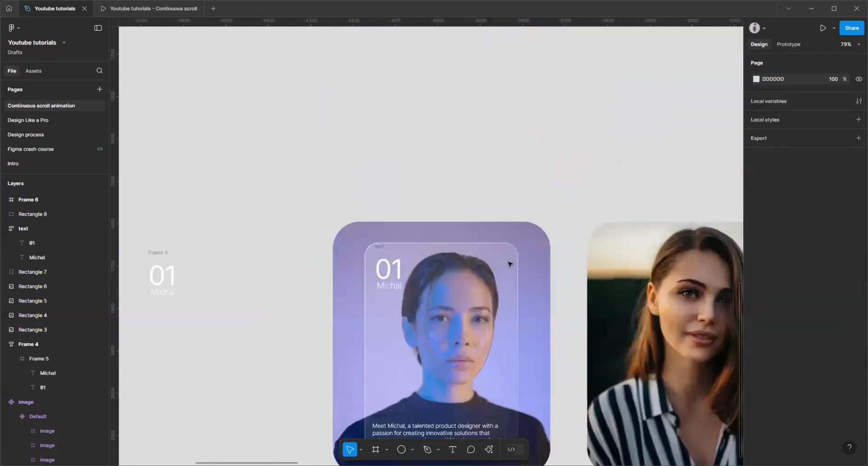
scroll(333, 169, "down", 4)
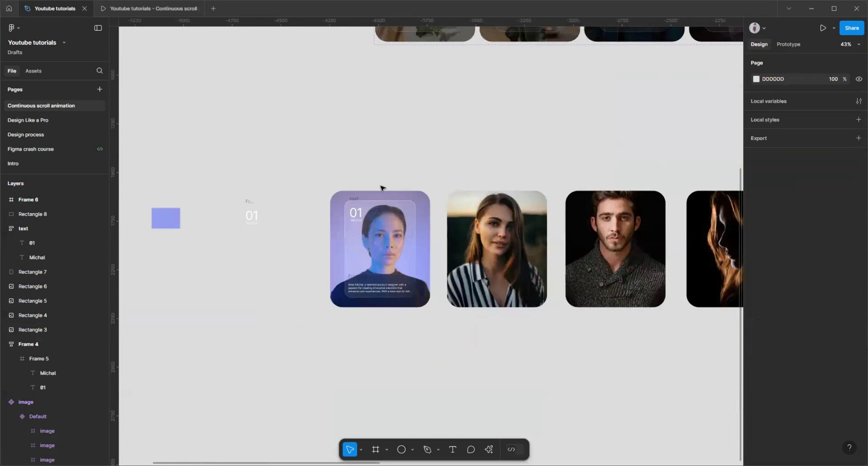
scroll(357, 199, "up", 3)
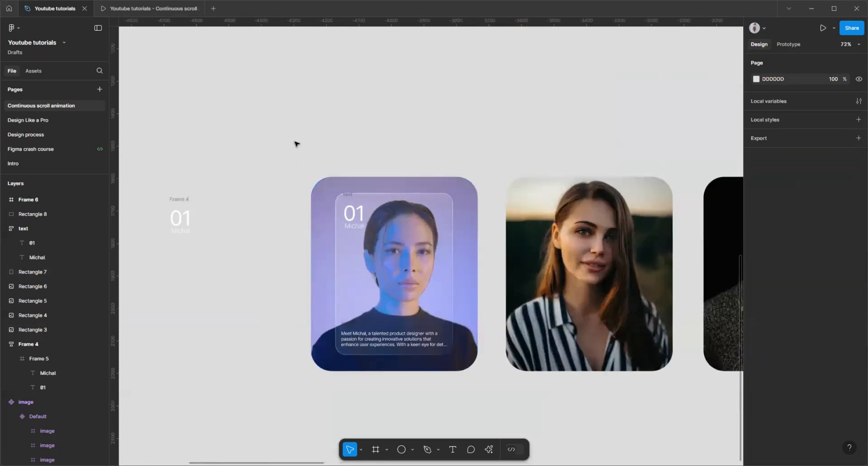
left_click_drag(293, 137, 494, 401)
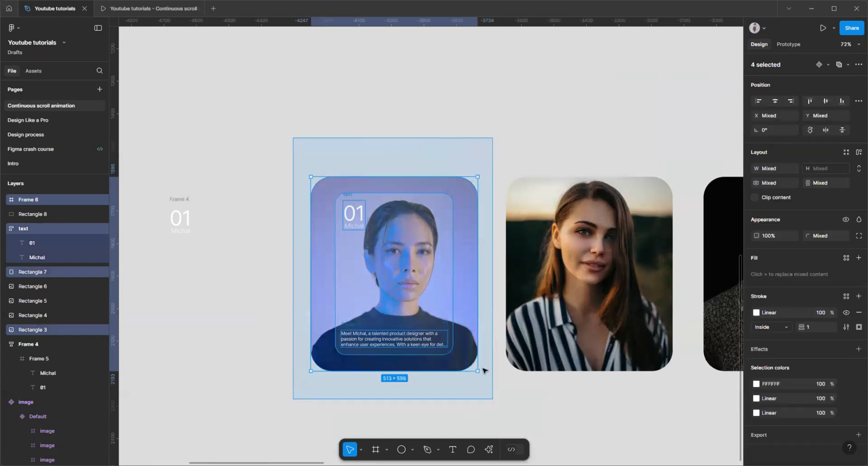
left_click_drag(482, 370, 484, 371)
right_click(413, 191)
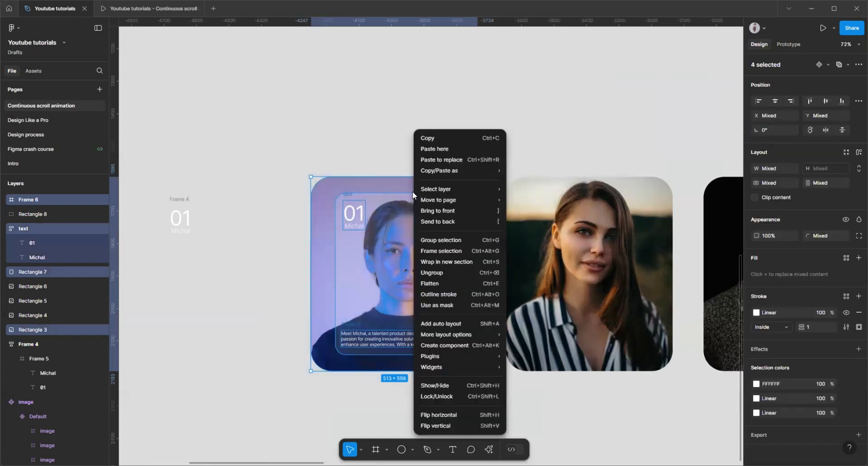
left_click(447, 251)
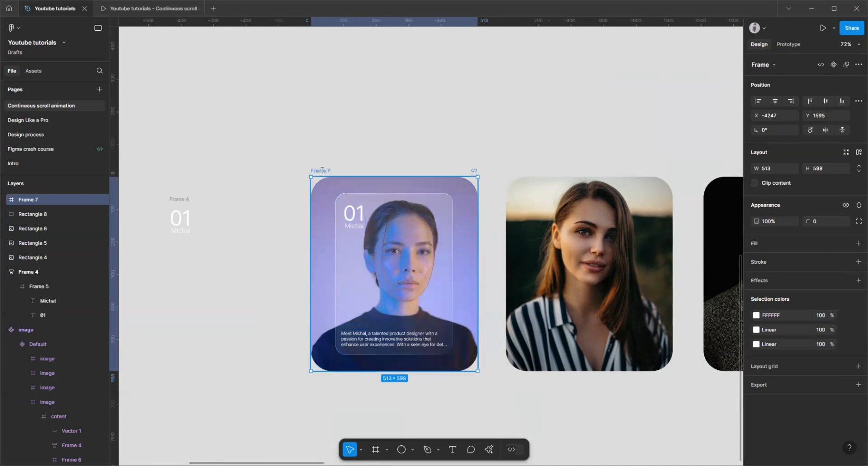
- Rename the first card's new frame as image and move it to X -4477, Y 1595
left_click(322, 172)
type("image")
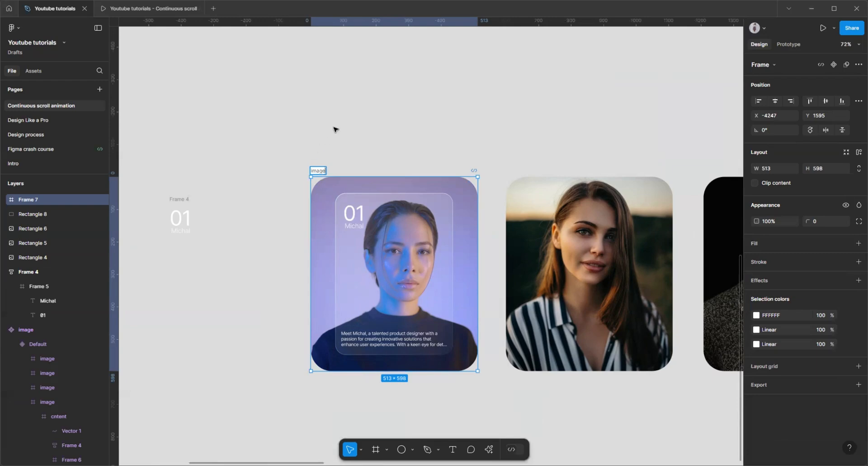
left_click(334, 130)
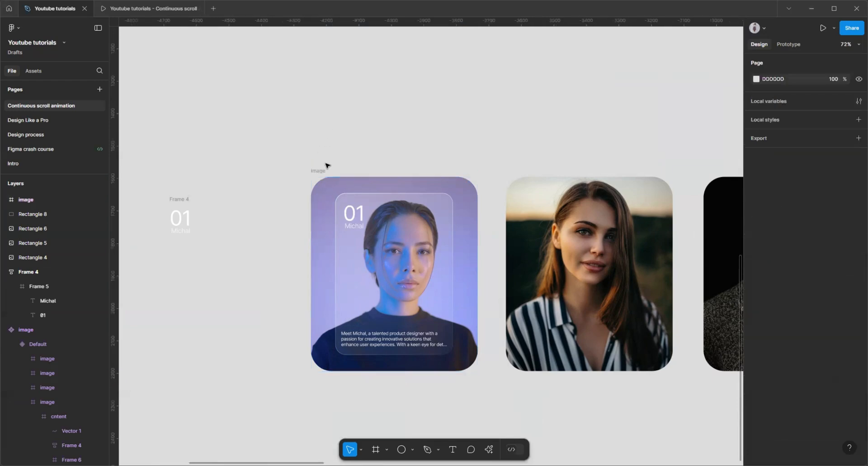
left_click_drag(316, 172, 245, 172)
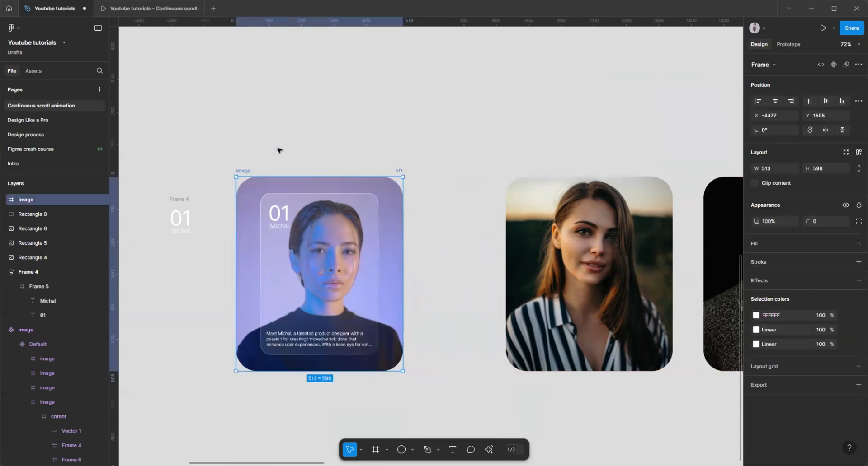
- Build the second card from a duplicate of the first, using the striped-shirt portrait as its picture and 02 as its number
scroll(277, 149, "down", 5)
left_click(499, 239)
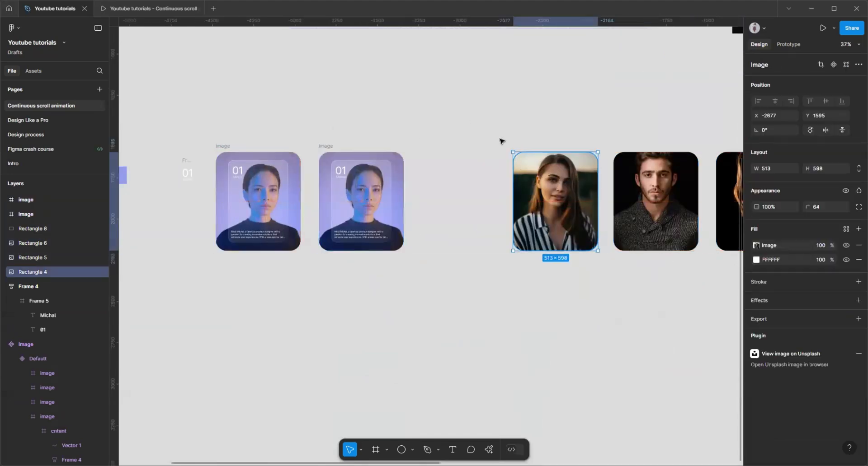
key("Delete")
left_click(401, 186)
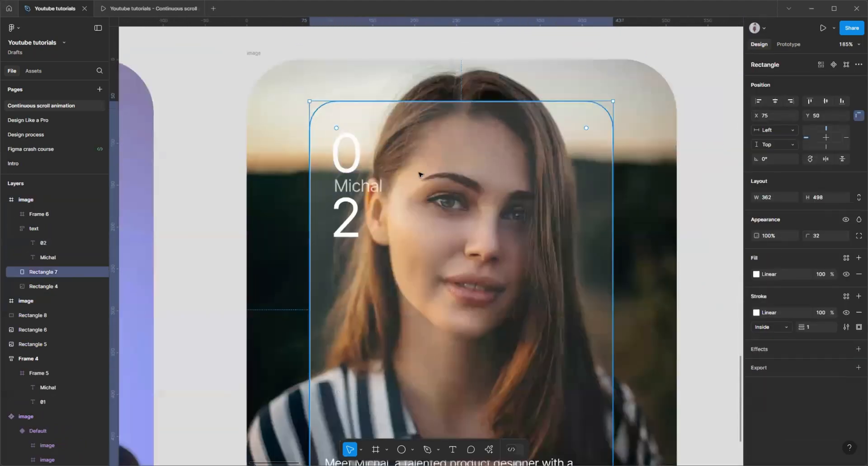
left_click(379, 183)
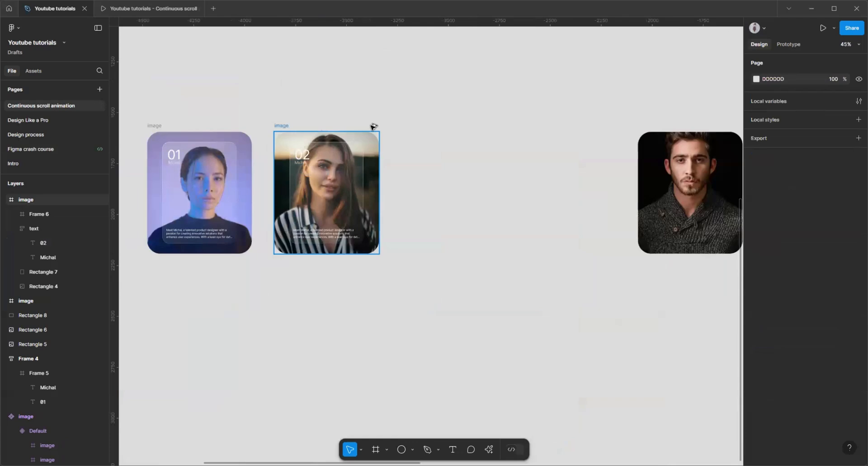
- Duplicate the 02 card as third and fourth cards, replacing their pictures with the bearded man's portrait and the dark profile portrait
left_click_drag(326, 194, 401, 128)
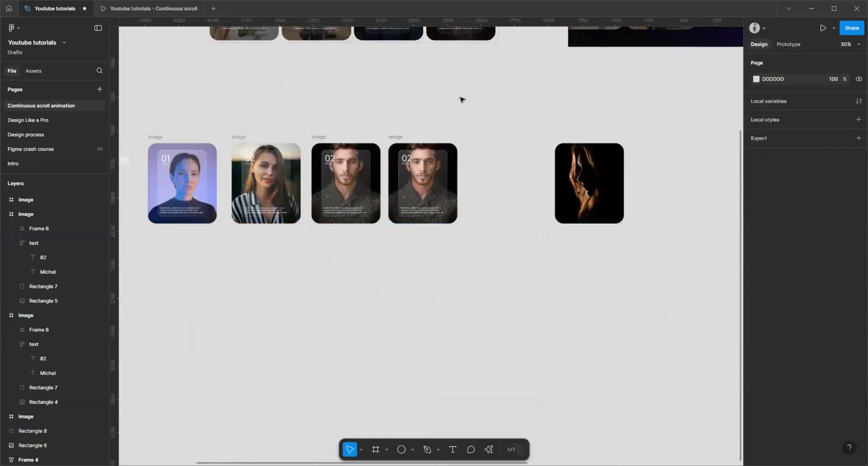
scroll(462, 100, "up", 5)
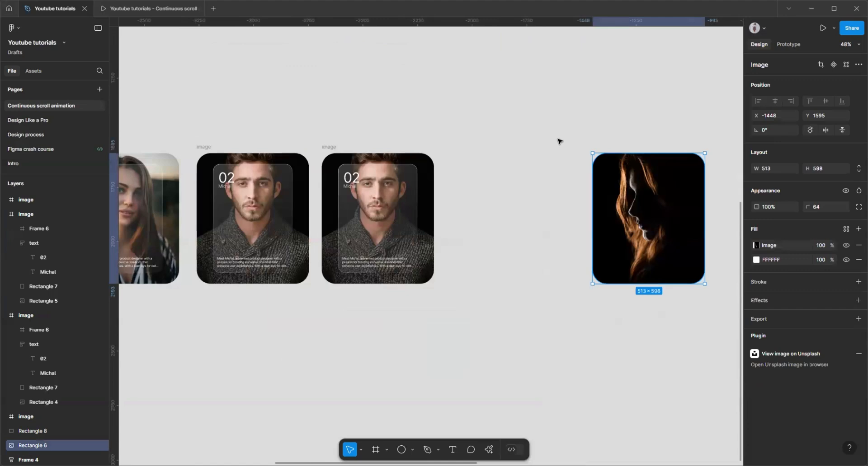
key("ctrl+x")
scroll(305, 161, "up", 4)
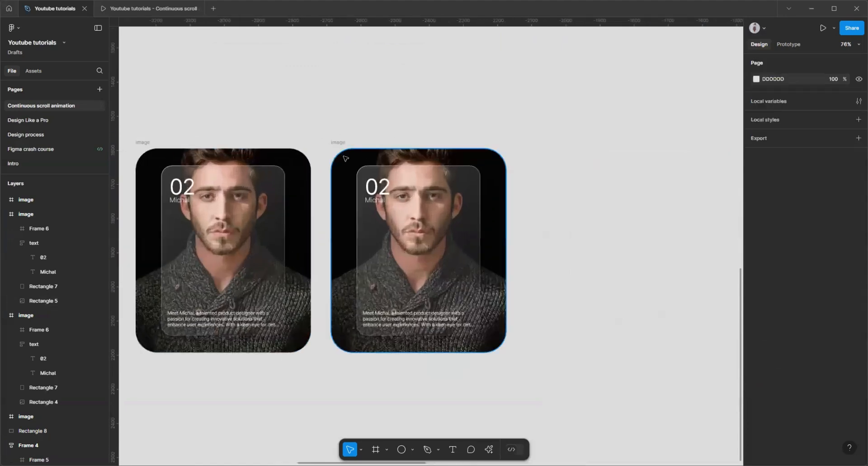
left_click(348, 159)
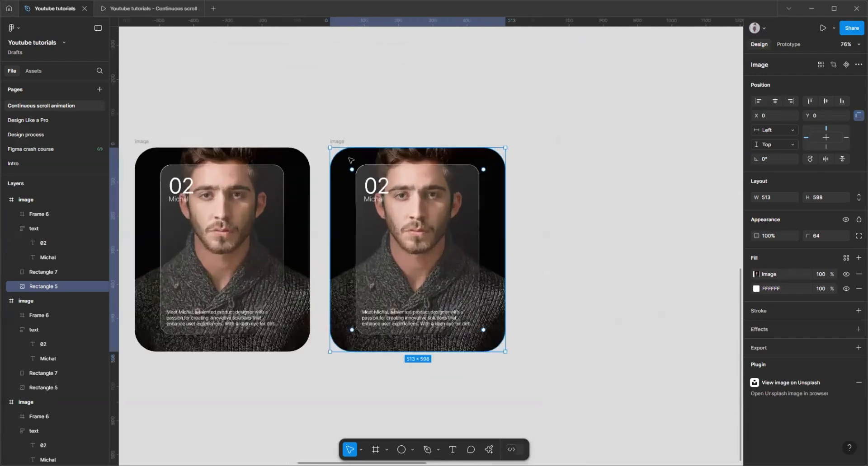
right_click(349, 159)
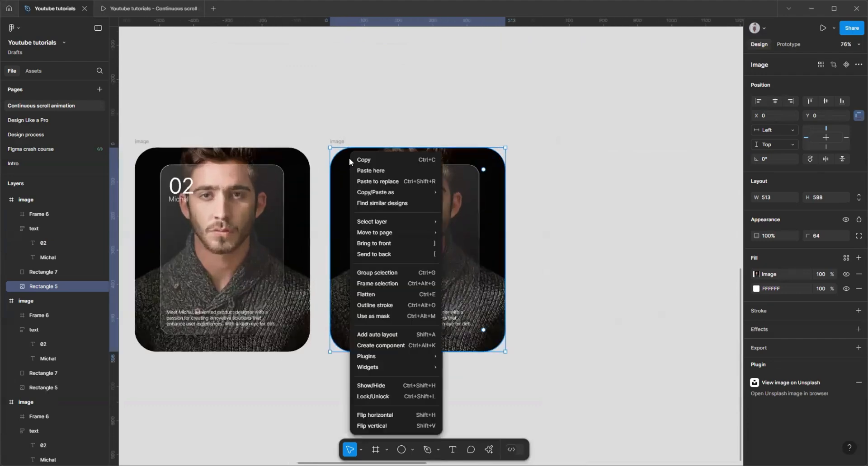
left_click(377, 182)
scroll(566, 177, "down", 3, "ctrl")
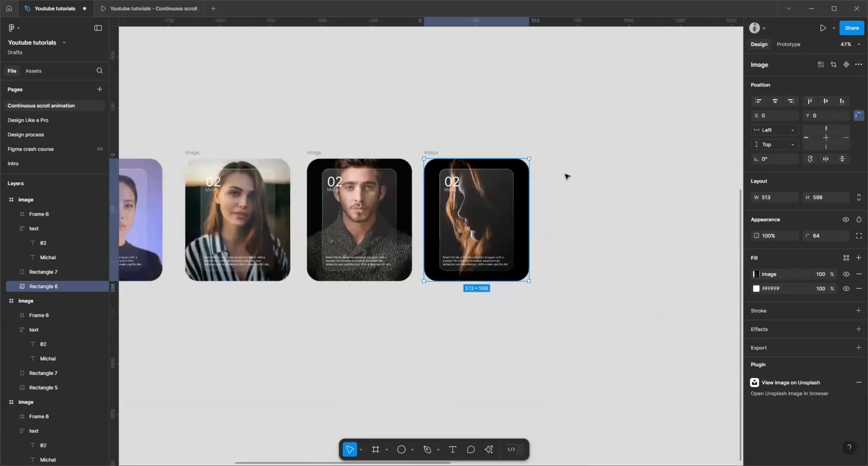
- Change the number on the bearded man's card to 03
scroll(565, 176, "down", 1, "ctrl")
left_click(565, 176)
scroll(470, 184, "up", 4, "ctrl")
scroll(250, 172, "up", 3, "ctrl")
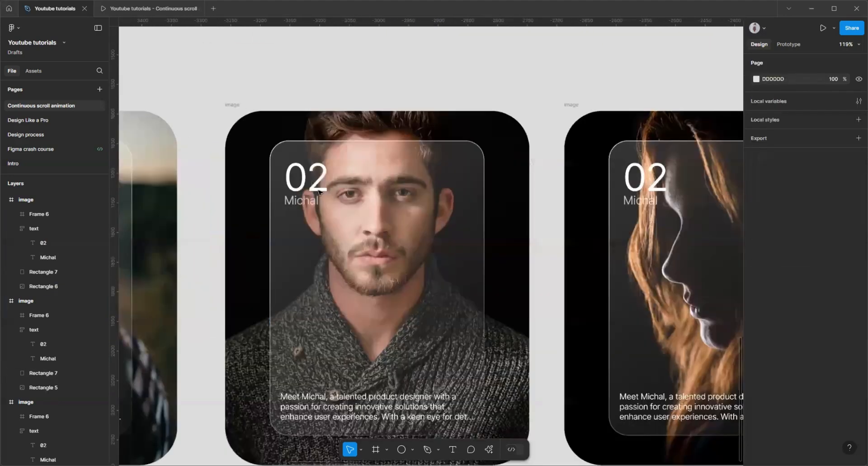
scroll(326, 189, "up", 3, "ctrl")
double_click(325, 174)
left_click_drag(317, 176, 378, 181)
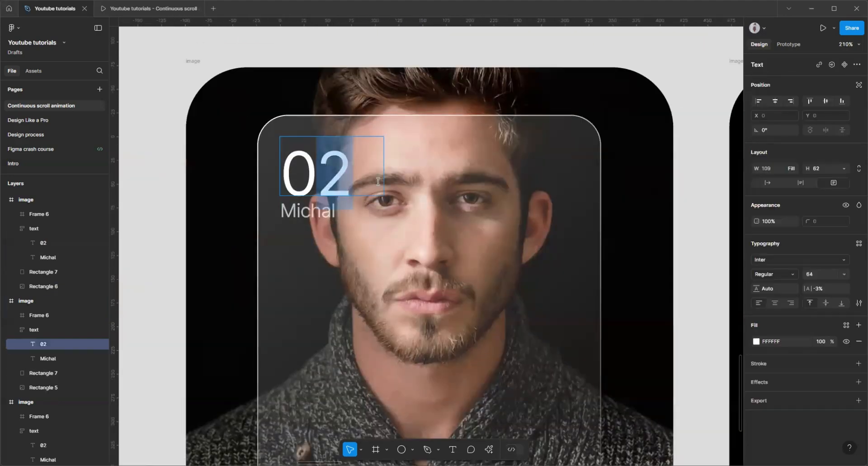
type("3")
scroll(378, 181, "down", 5, "ctrl")
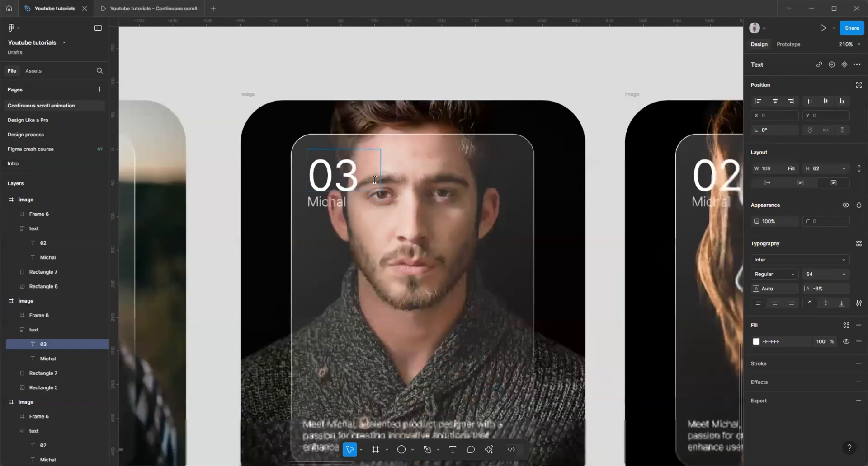
- Change the number on the dark profile card to 04
scroll(613, 188, "up", 2, "ctrl")
scroll(512, 184, "up", 3, "ctrl")
left_click_drag(445, 176, 473, 175)
type("4")
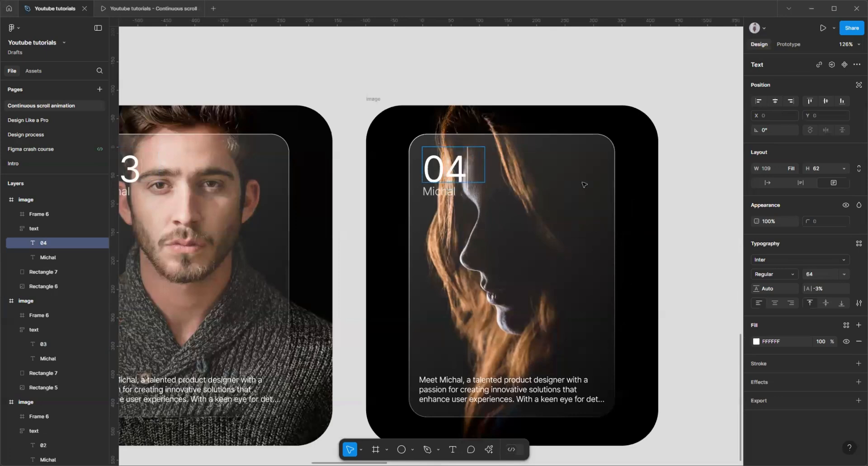
scroll(665, 174, "down", 5, "ctrl")
left_click(670, 236)
- Delete the leftover purple rectangle and the stray 01 text beside the first card
scroll(670, 236, "down", 3, "ctrl")
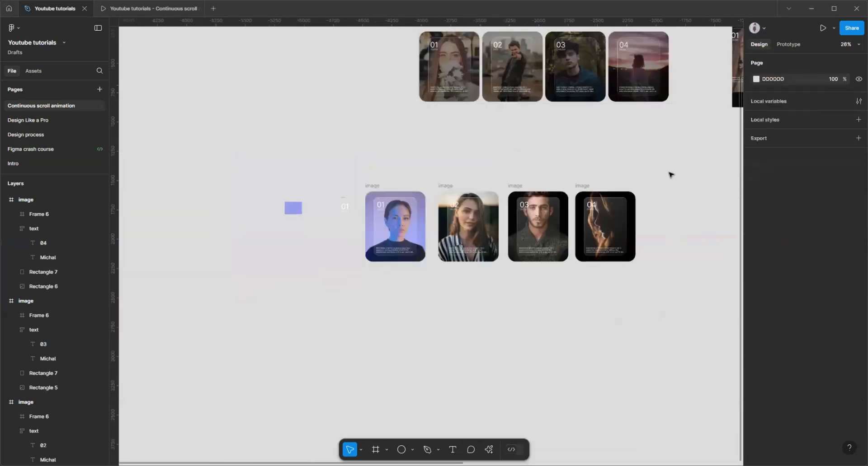
left_click_drag(264, 177, 353, 230)
key("Delete")
scroll(627, 185, "up", 3, "ctrl")
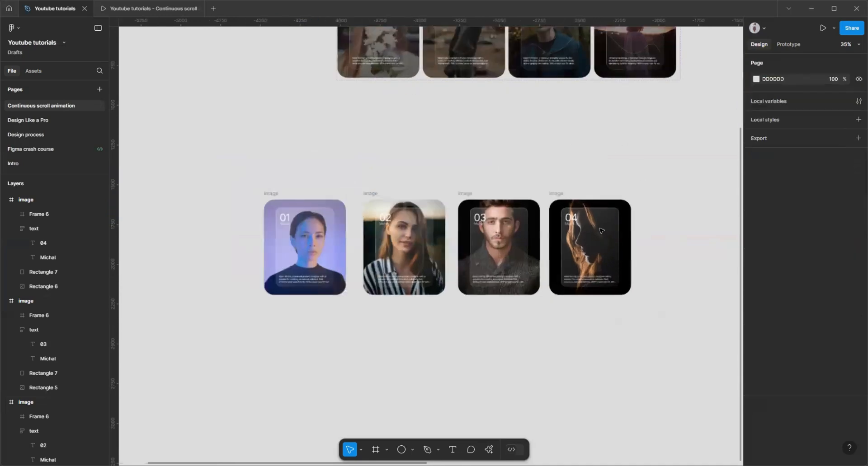
- Select the four image cards and distribute them with equal horizontal spacing
left_click(252, 194)
left_click(420, 196, "shift")
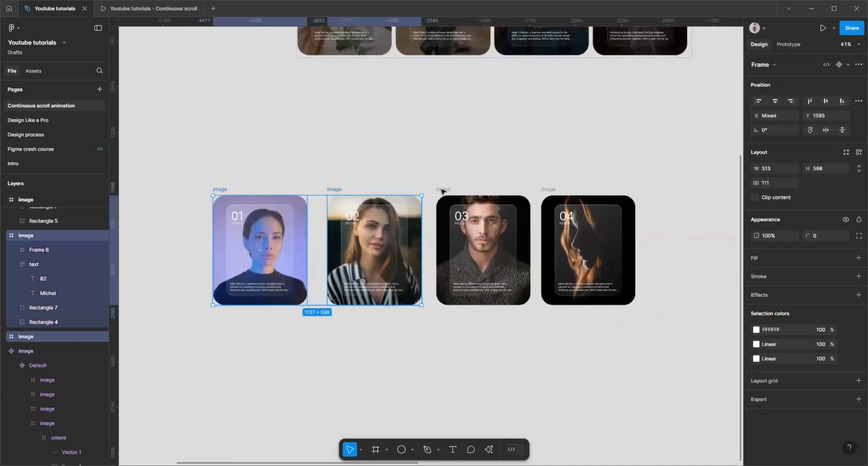
left_click(441, 197, "shift")
left_click(545, 197, "shift")
left_click(627, 298)
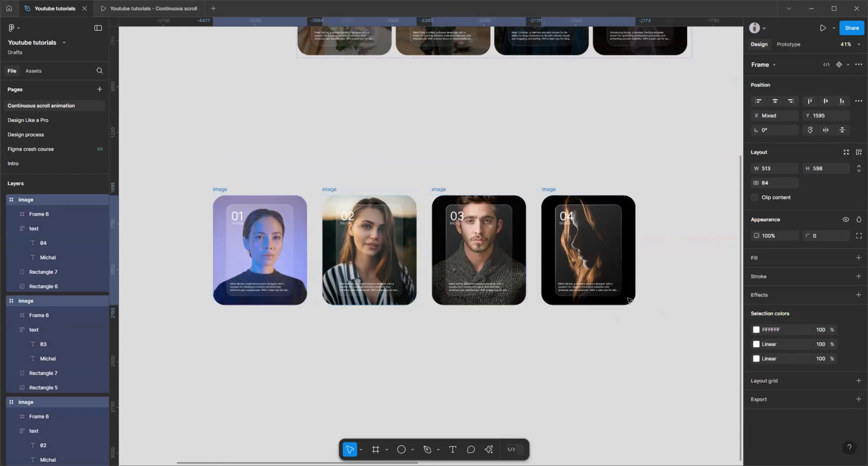
- Add a horizontal auto layout around the four cards with a gap of 24
right_click(436, 190)
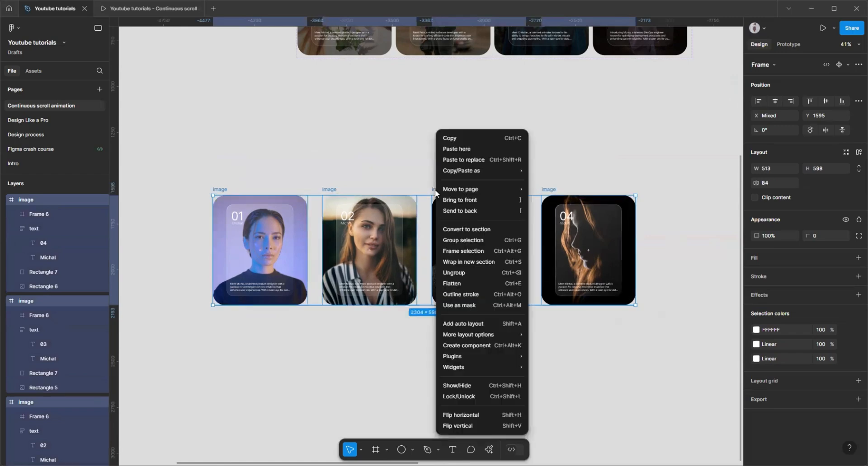
left_click(460, 323)
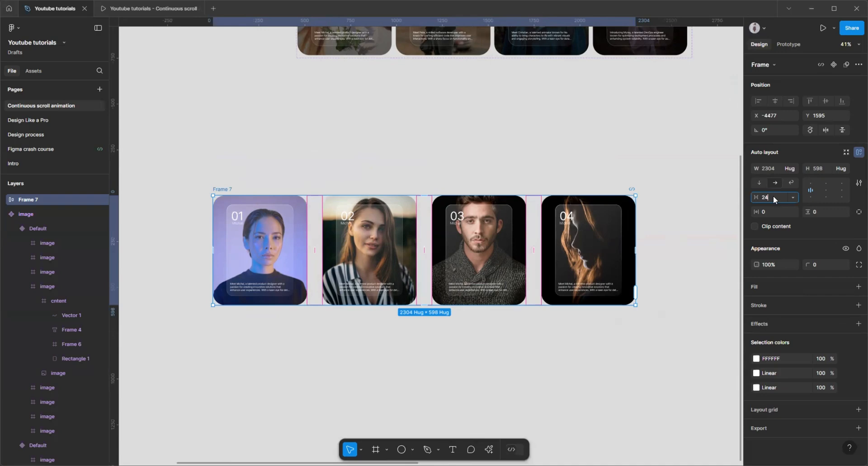
key("Return")
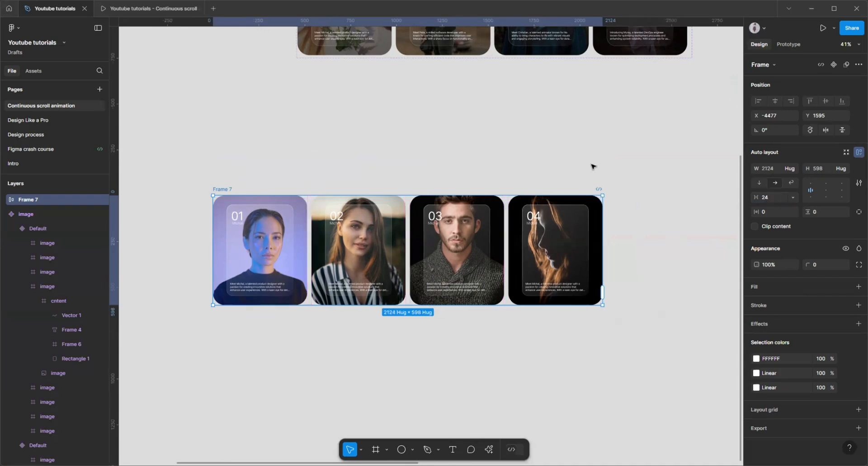
- Move the auto layout frame to X -4952, Y 1639 and rename it image container
left_click(473, 174)
scroll(470, 171, "down", 5)
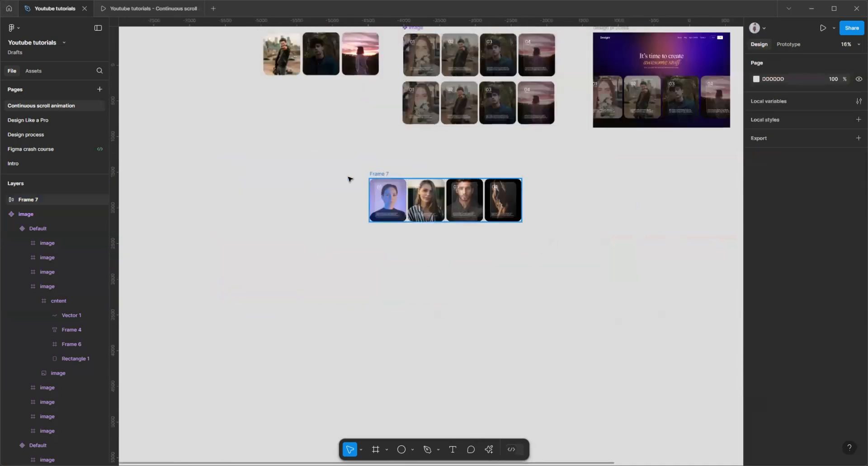
left_click(348, 179)
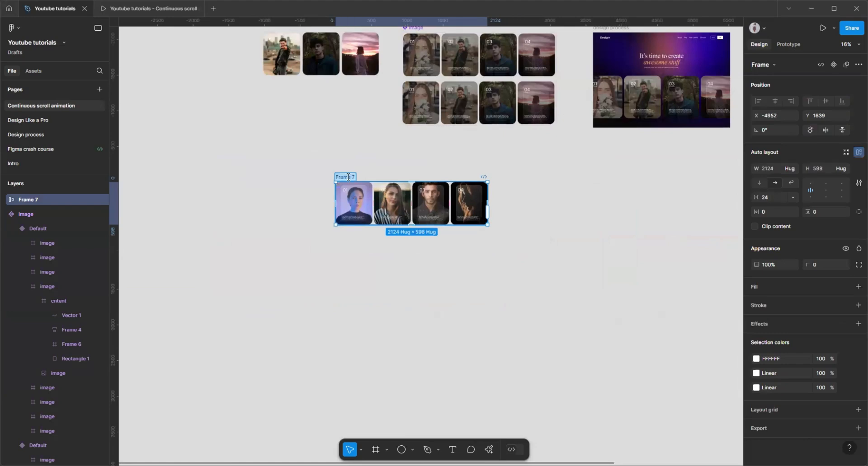
type("image container")
key("Return")
scroll(473, 168, "up", 3)
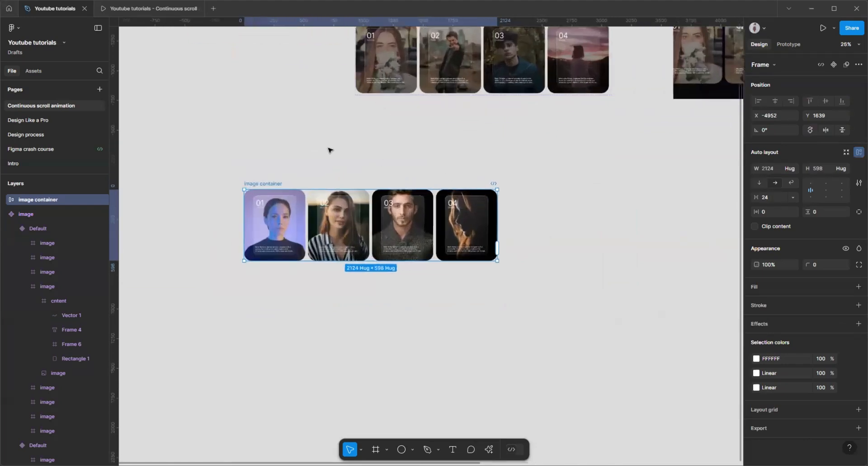
left_click(482, 305)
scroll(483, 305, "down", 4)
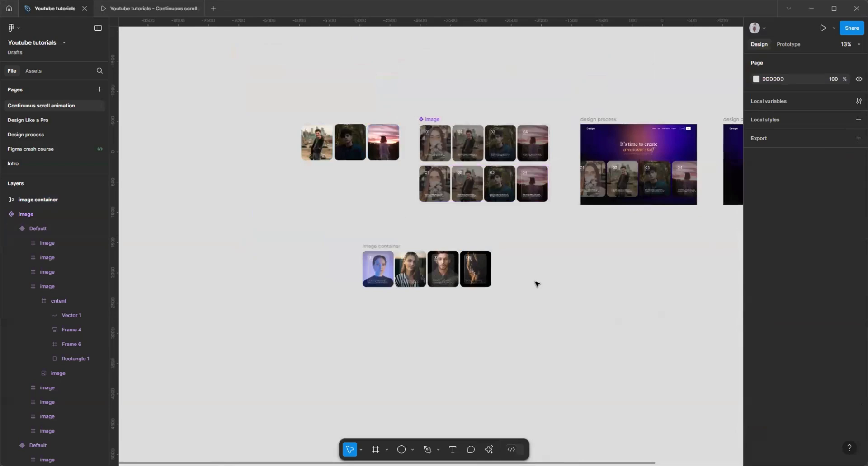
scroll(525, 295, "up", 2)
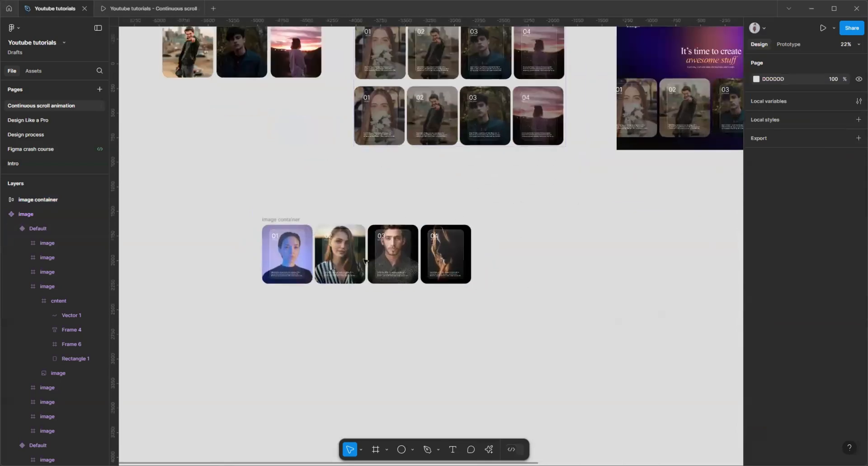
scroll(281, 265, "up", 4)
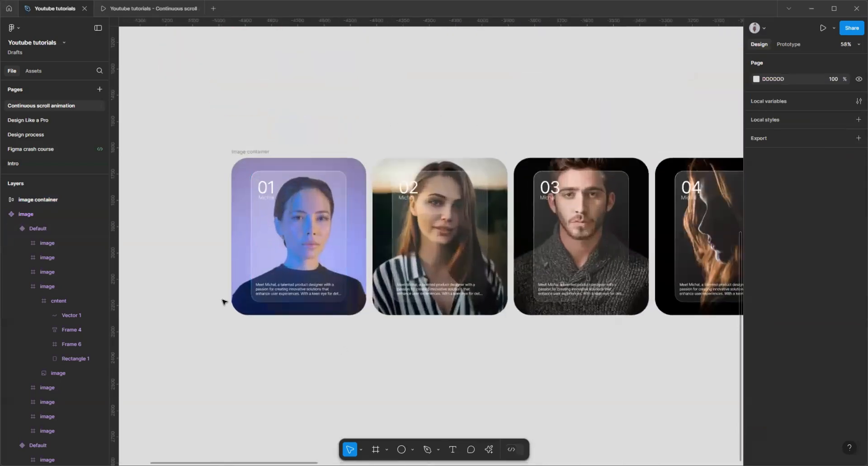
scroll(354, 242, "down", 2)
scroll(623, 214, "up", 2)
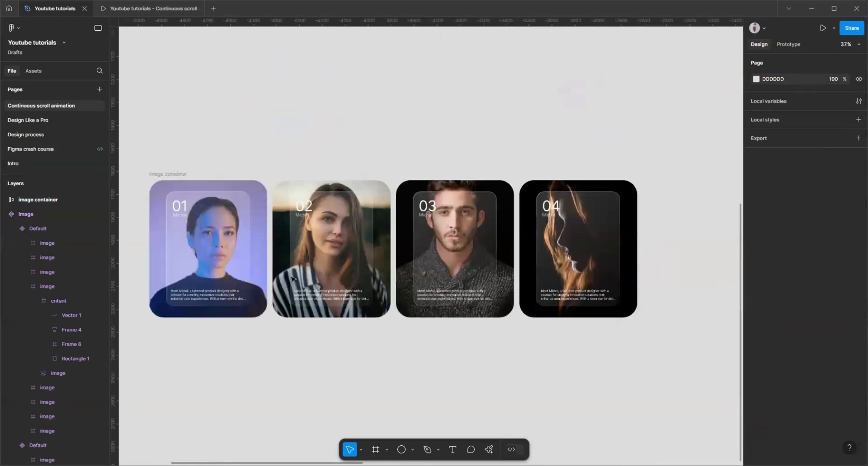
scroll(513, 319, "down", 2)
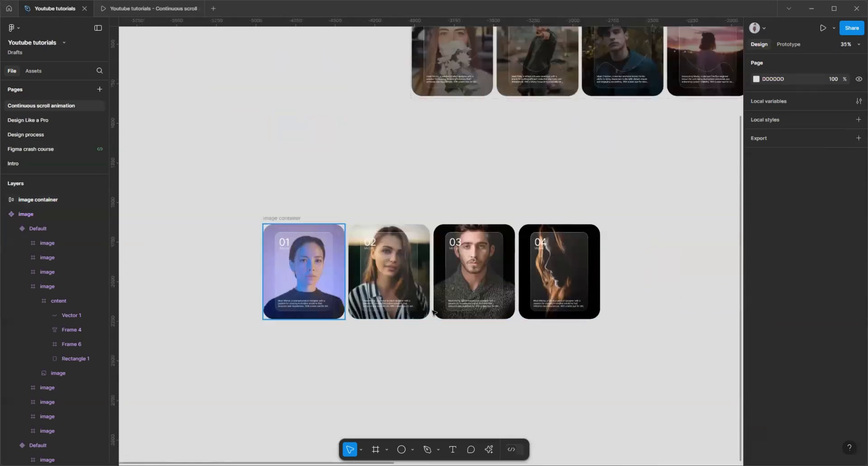
scroll(271, 272, "down", 2)
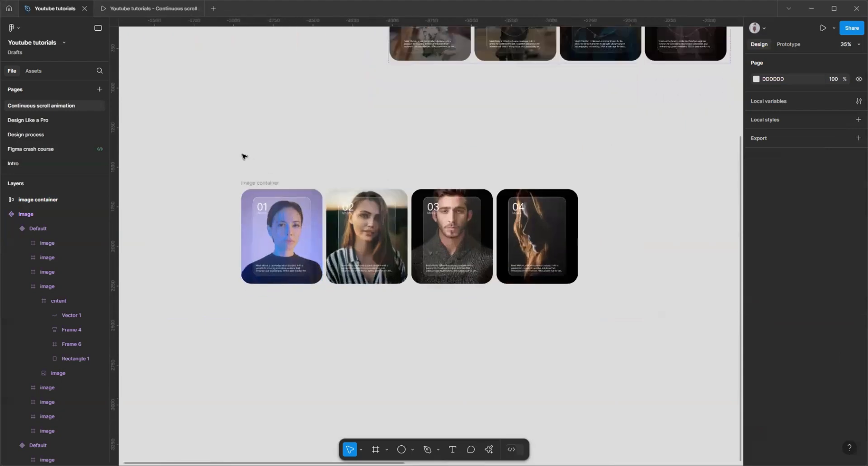
left_click(272, 186)
scroll(316, 147, "down", 1)
left_click(244, 167)
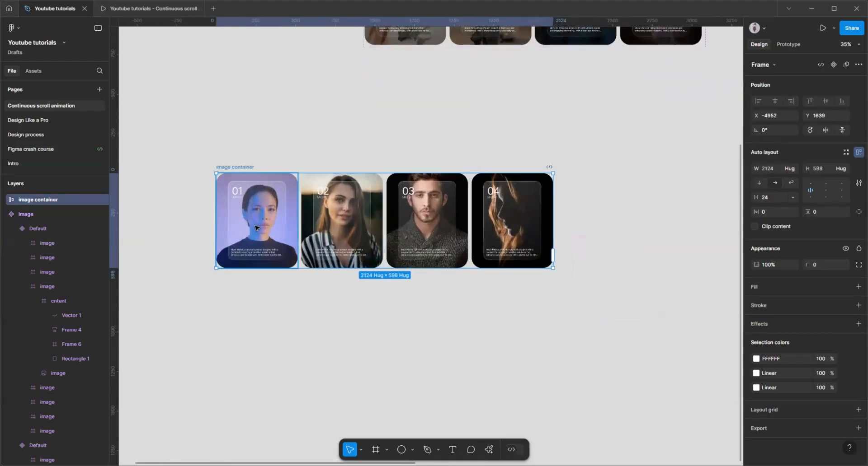
left_click(257, 220)
left_click(279, 130)
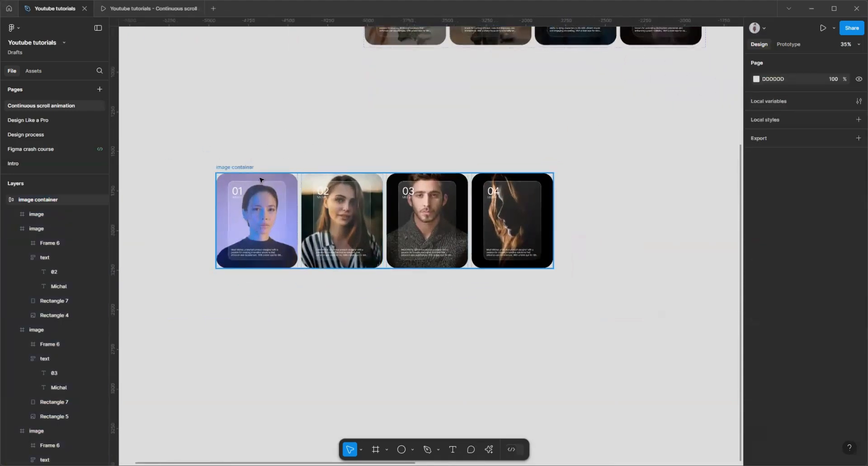
left_click(260, 179)
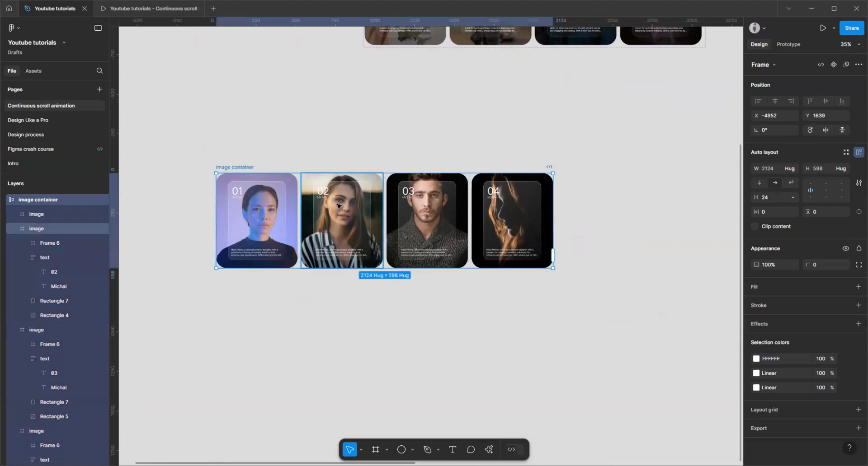
left_click(345, 145)
scroll(362, 145, "down", 2)
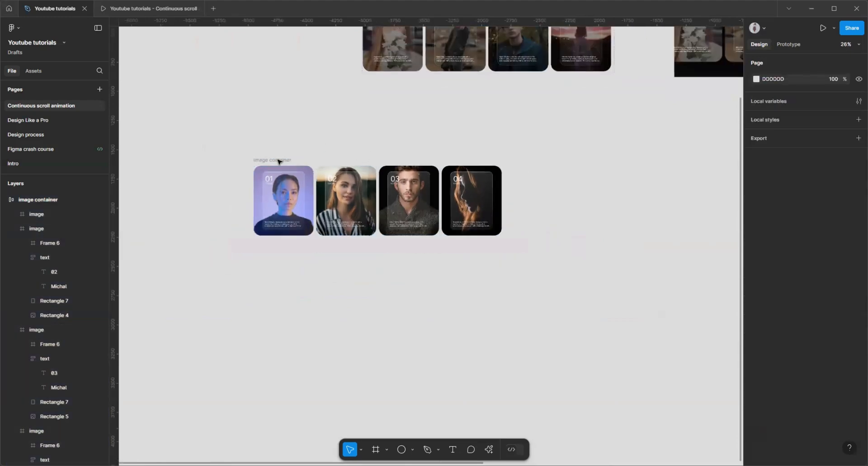
- Move the image container to X -4731, Y 1635 and place a vertical ruler guide along its left edge
left_click(304, 160)
scroll(232, 180, "up", 2)
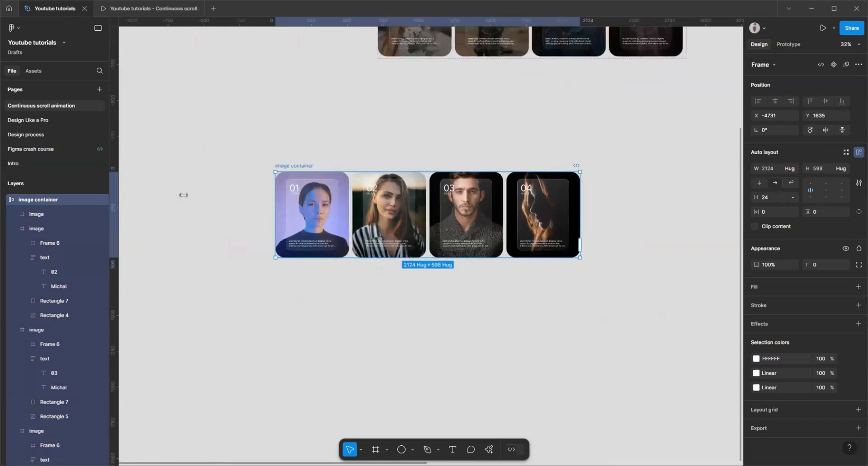
left_click_drag(184, 195, 274, 196)
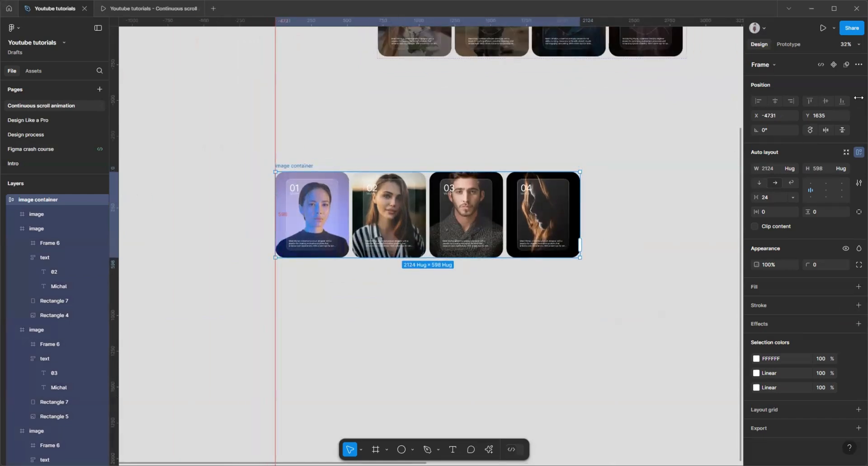
key("Escape")
left_click(856, 47)
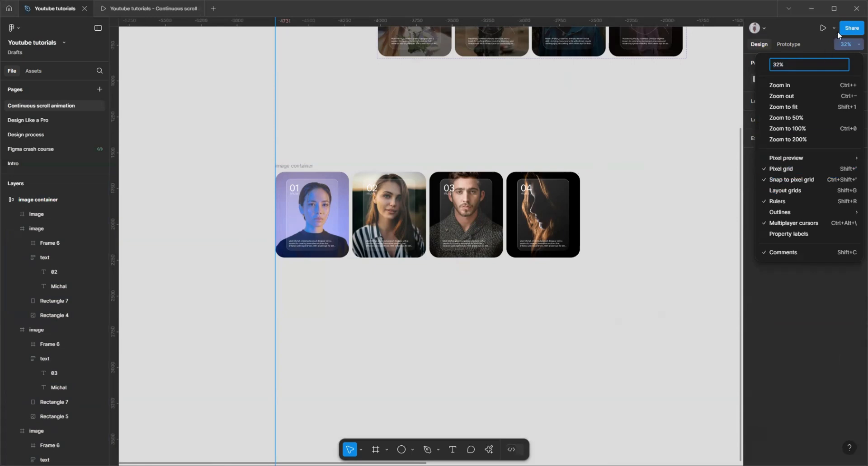
left_click(626, 123)
scroll(265, 162, "up", 3)
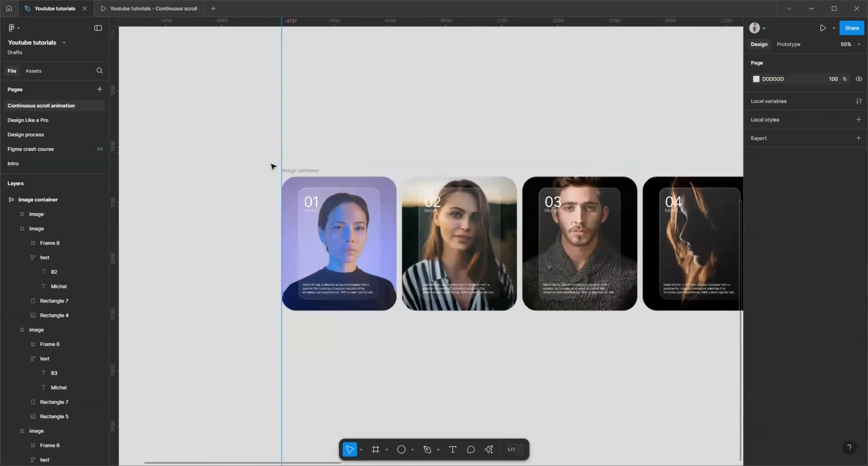
scroll(278, 151, "down", 2)
double_click(322, 194)
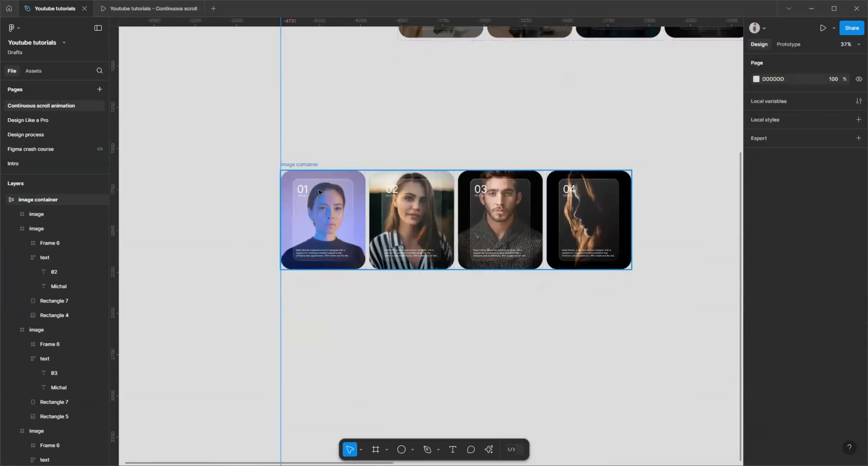
left_click(322, 195)
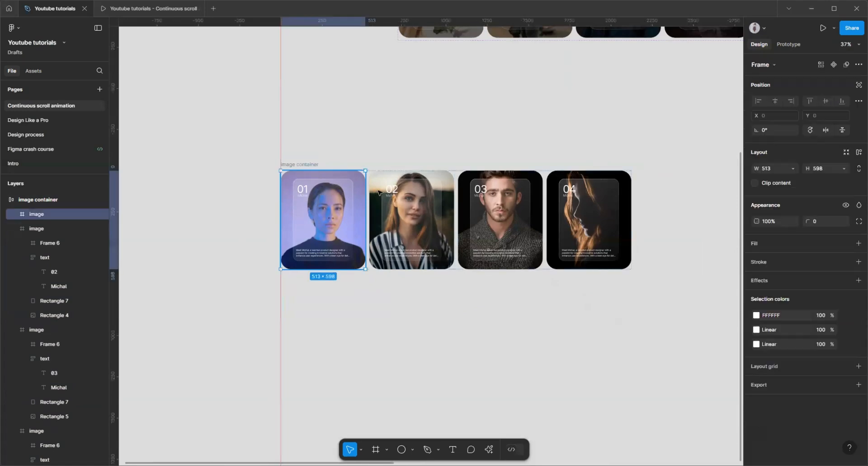
left_click(315, 162)
left_click(340, 209)
left_click(352, 159)
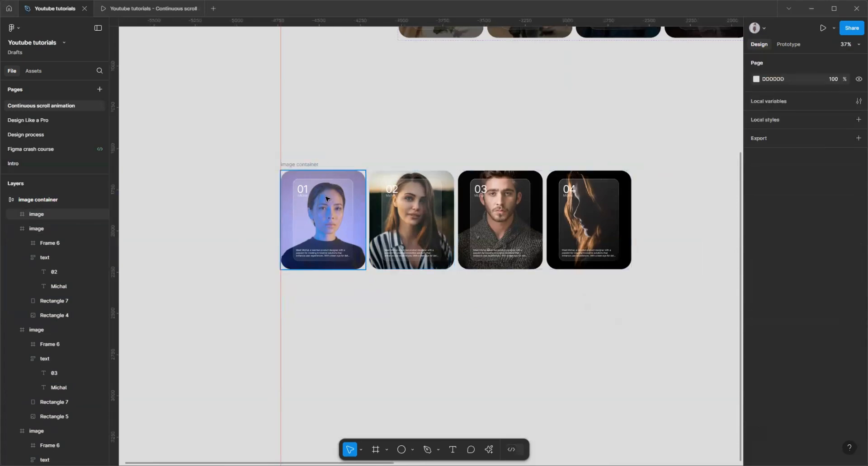
- Copy all four cards and paste them into the image container after card 04
left_click(327, 201)
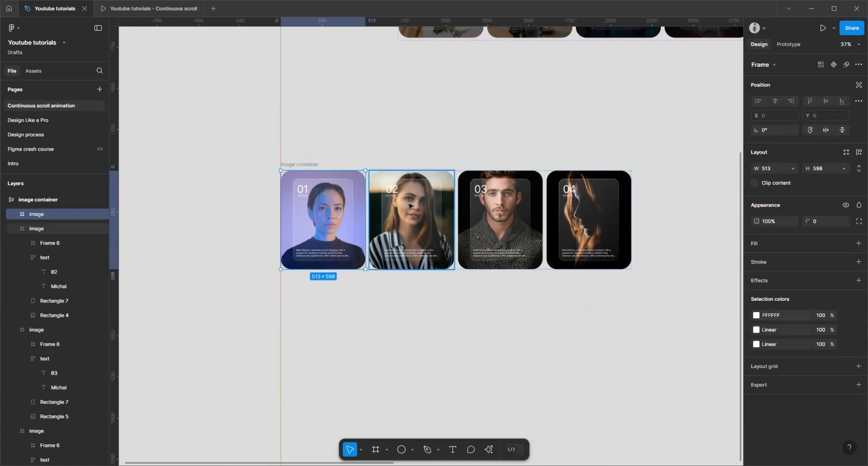
left_click(431, 205, "shift")
left_click(524, 208, "shift")
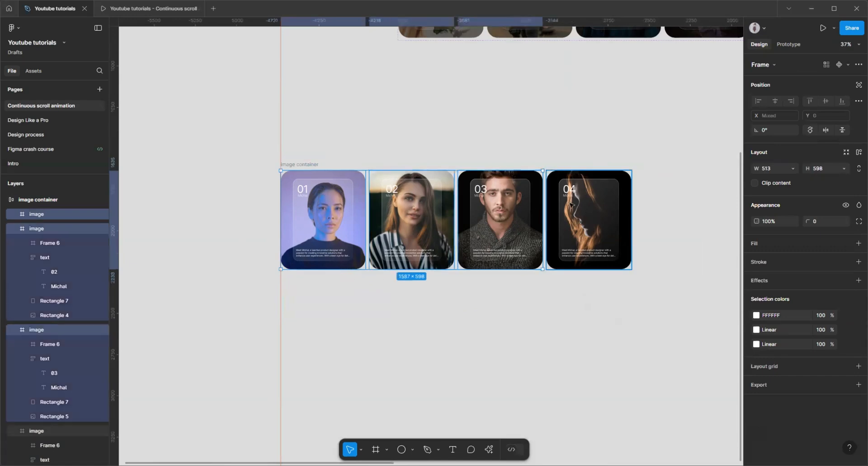
left_click(570, 202, "shift")
left_click(382, 146)
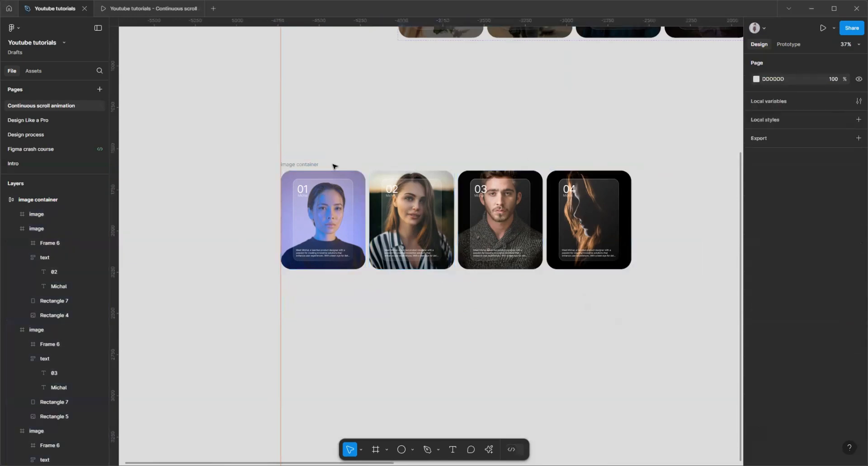
left_click(317, 164)
key("ctrl+v")
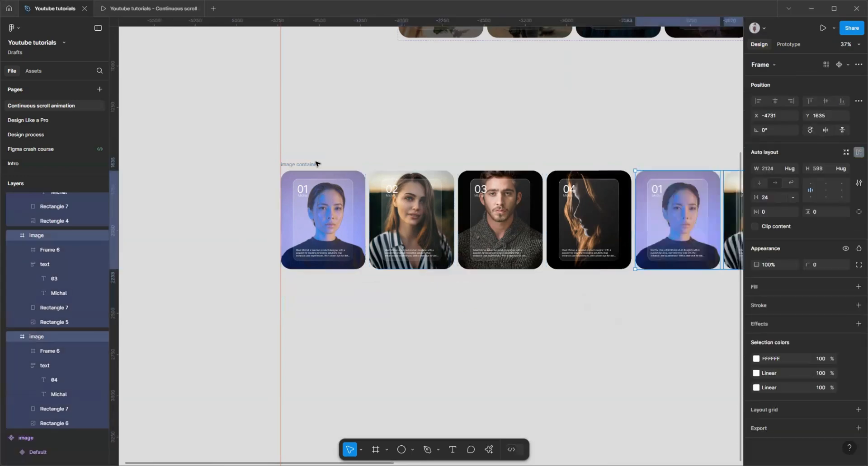
- Duplicate the image container and place the copy below the original, aligned to the vertical guide at X -4731, Y 2372
scroll(317, 164, "down", 3)
scroll(393, 300, "up", 3)
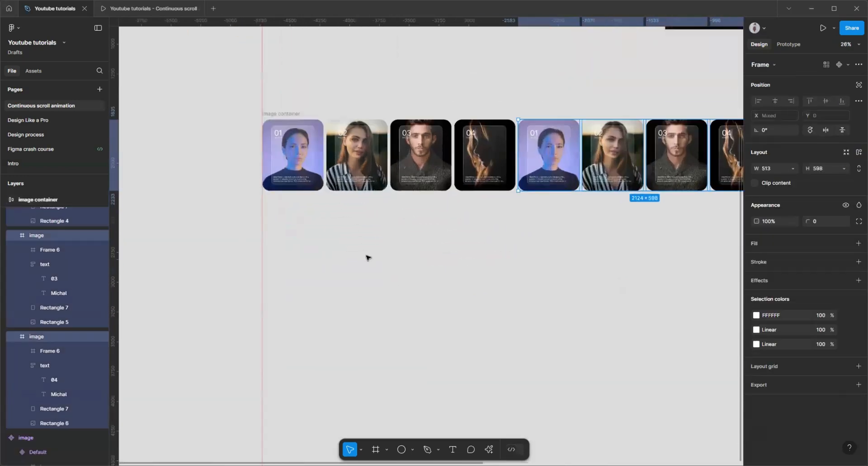
left_click(288, 115)
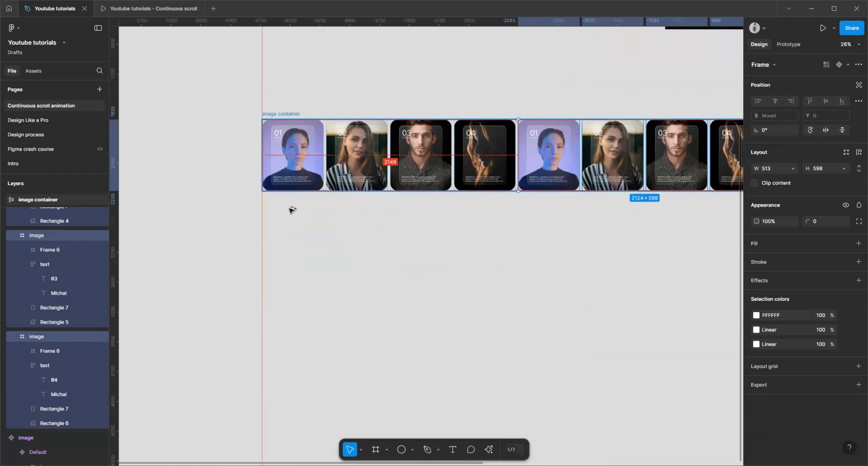
key("ctrl+d")
left_click_drag(288, 204, 281, 202)
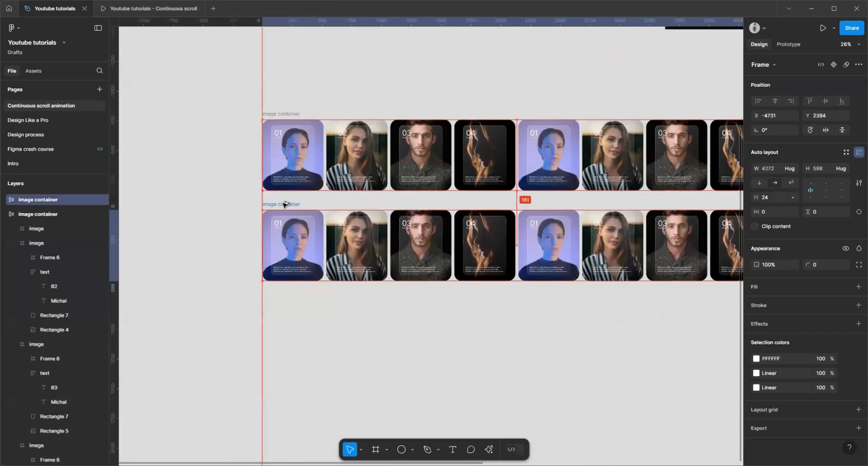
scroll(252, 215, "up", 5)
scroll(306, 194, "up", 5)
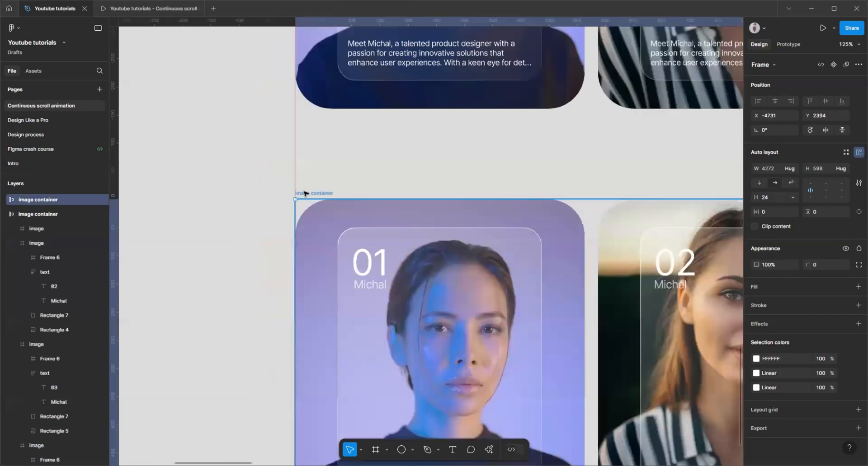
left_click_drag(306, 193, 304, 180)
scroll(281, 178, "down", 10)
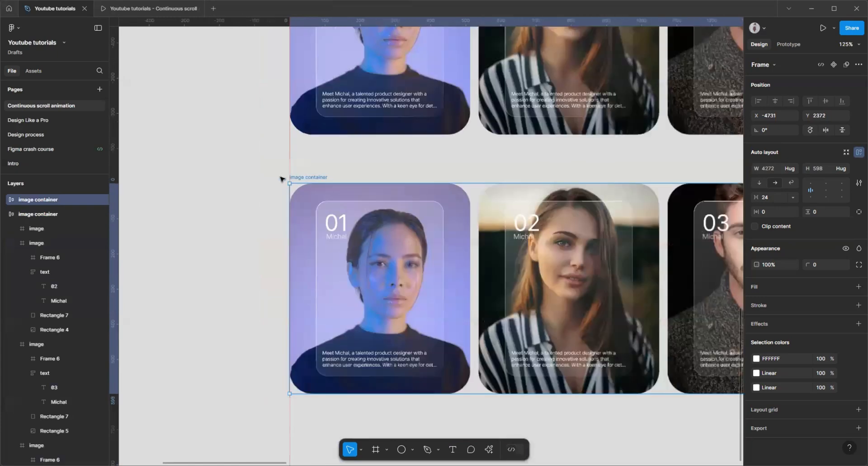
- Remove auto layout from the upper image container and shrink its width to 2124 so it ends at the first card 04
scroll(281, 179, "down", 4)
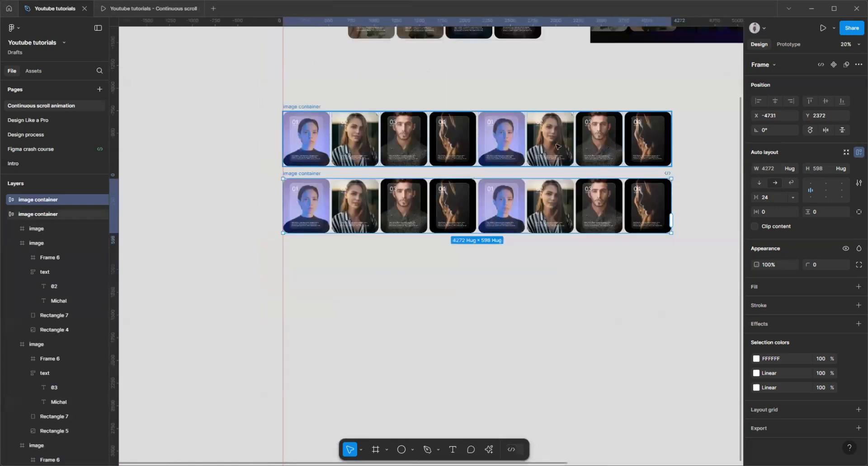
left_click(464, 159)
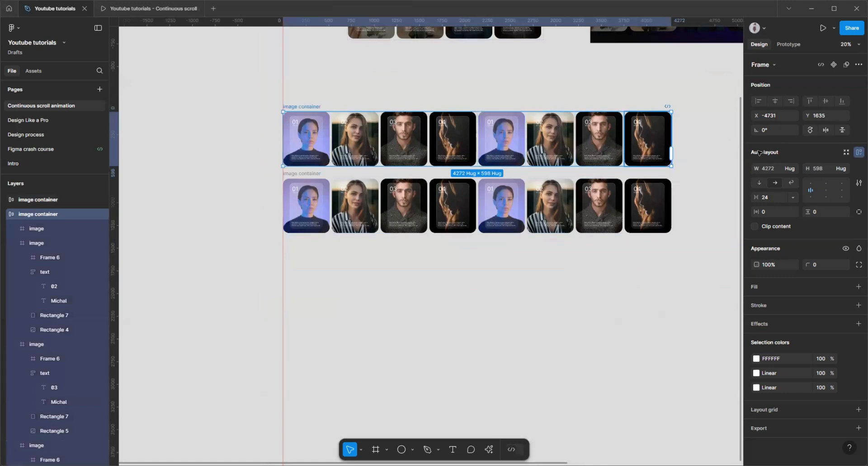
left_click(857, 155)
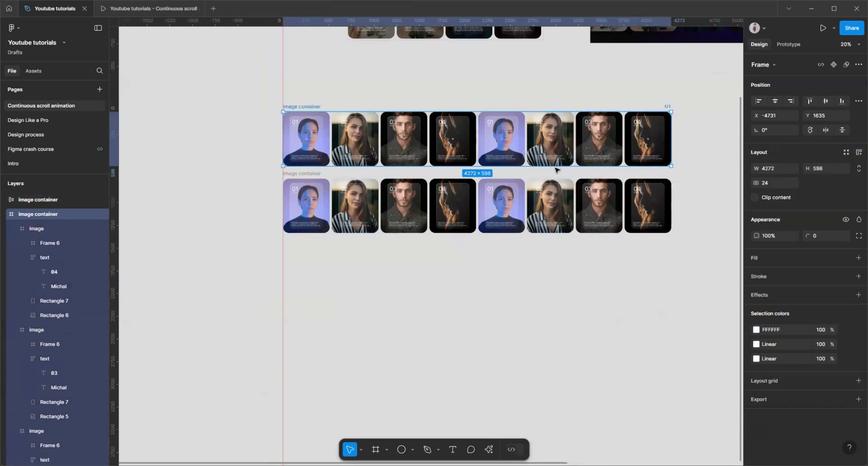
left_click_drag(652, 132, 474, 125)
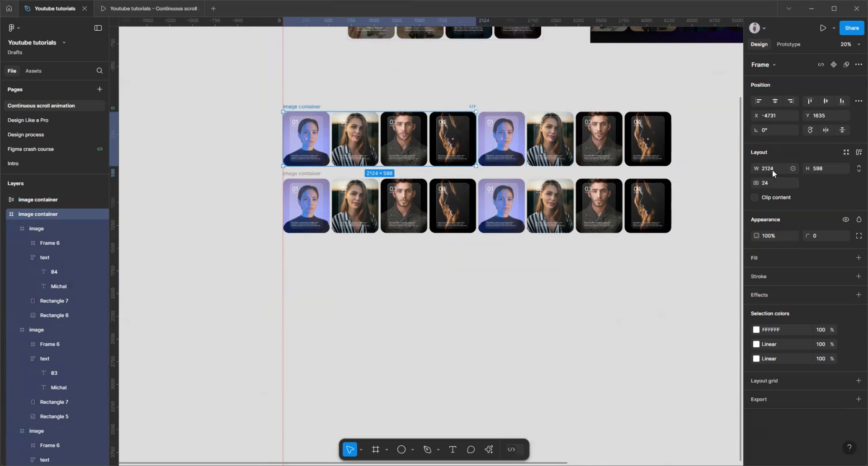
scroll(470, 111, "up", 5)
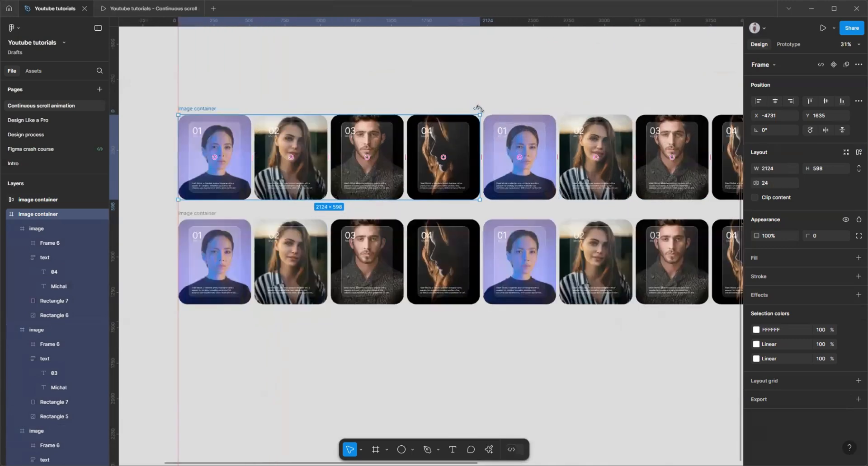
scroll(486, 200, "up", 3)
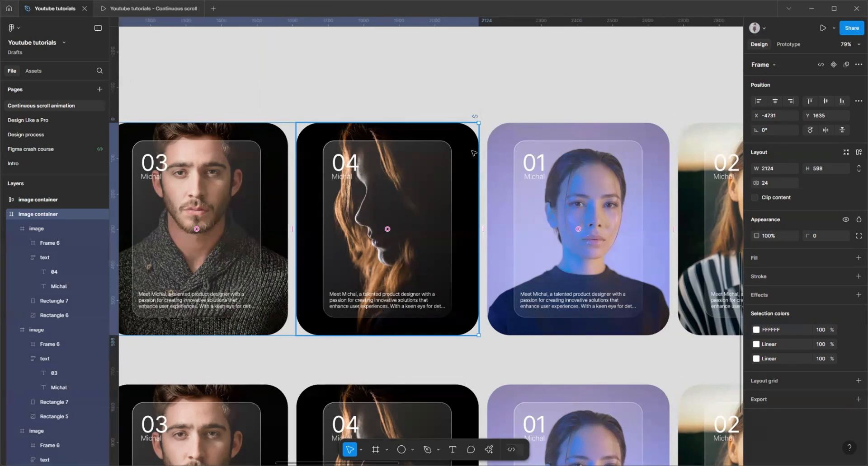
scroll(474, 153, "down", 2)
scroll(360, 259, "down", 3)
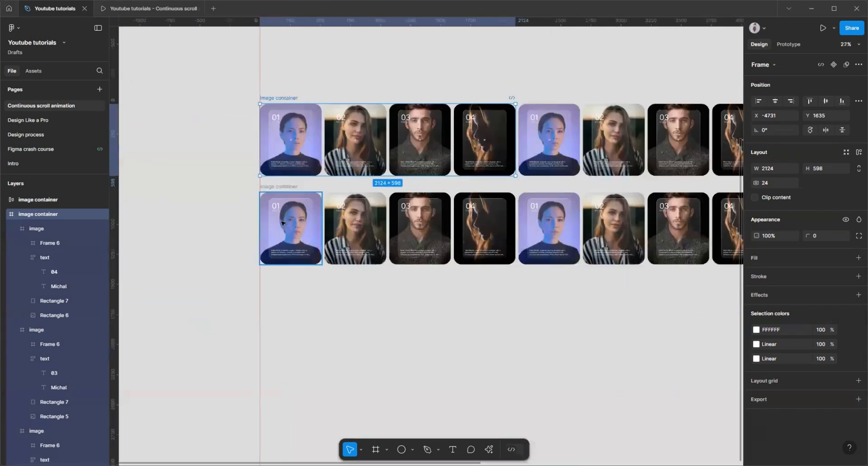
left_click(285, 189)
scroll(292, 194, "down", 2)
scroll(304, 206, "up", 3)
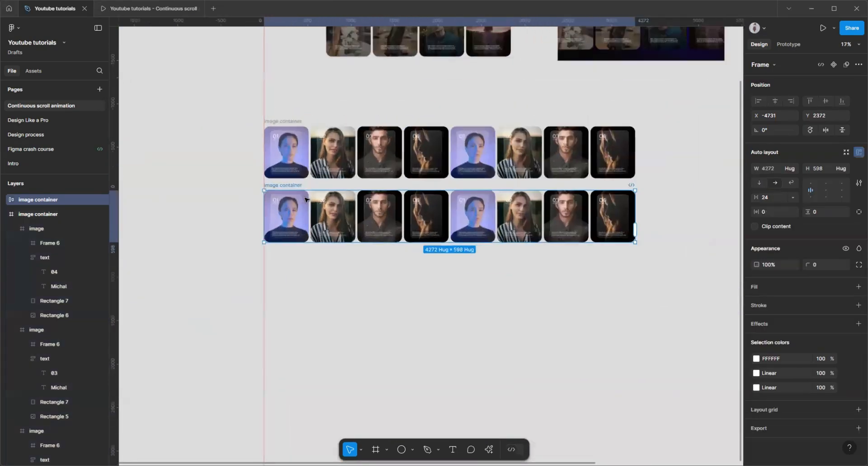
left_click(304, 208)
left_click(350, 213, "shift")
left_click(424, 213, "shift")
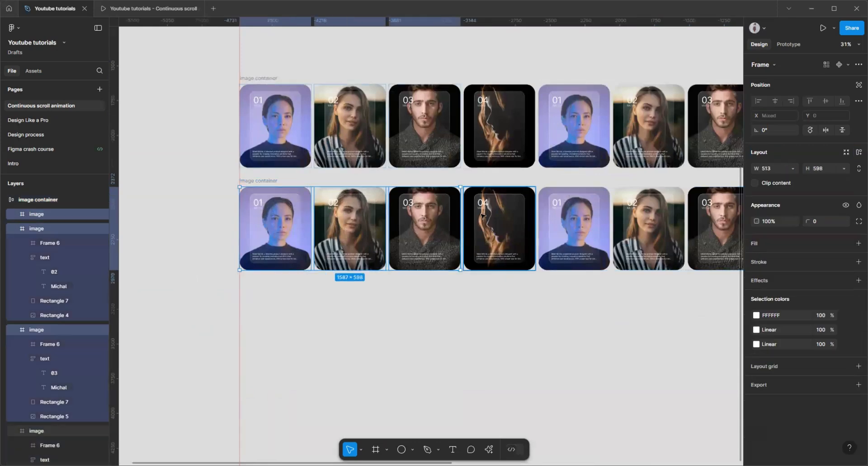
left_click(499, 215, "shift")
left_click(571, 218, "shift")
scroll(276, 299, "down", 2)
left_click(583, 240, "shift")
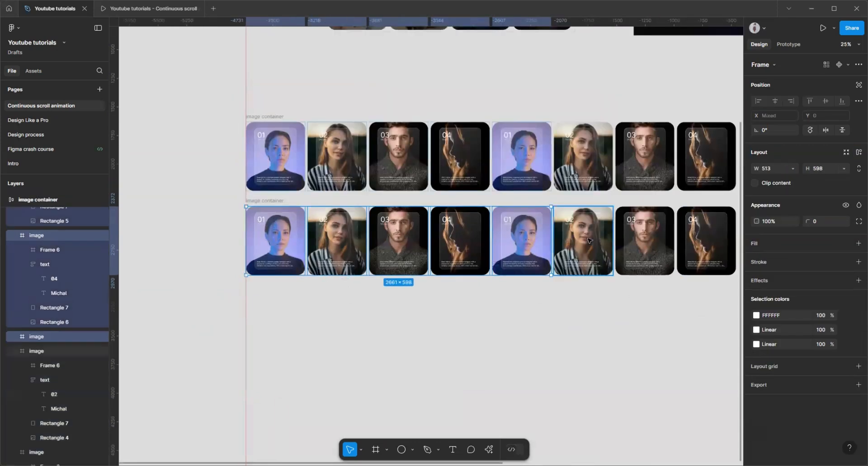
left_click(641, 231, "shift")
left_click(705, 229, "shift")
scroll(479, 293, "up", 1)
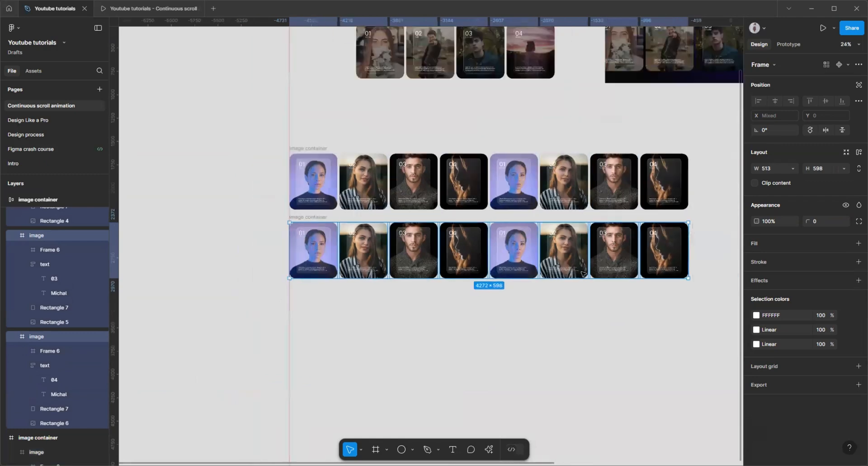
scroll(523, 244, "up", 3)
scroll(547, 244, "down", 1)
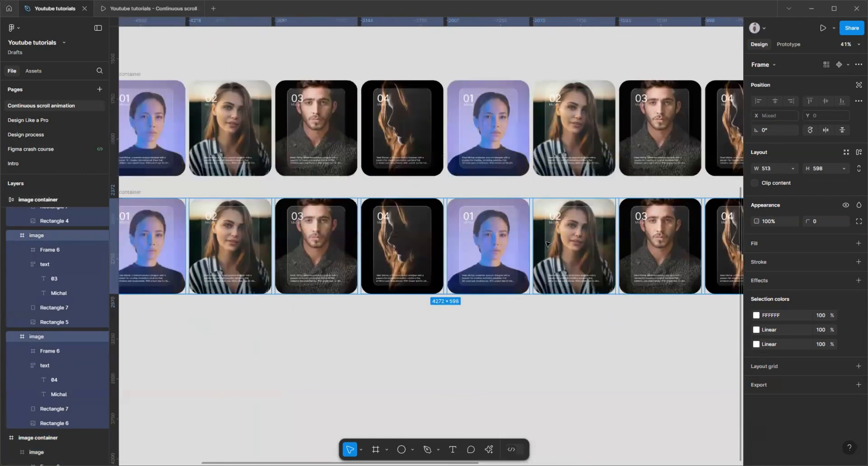
scroll(547, 244, "down", 3)
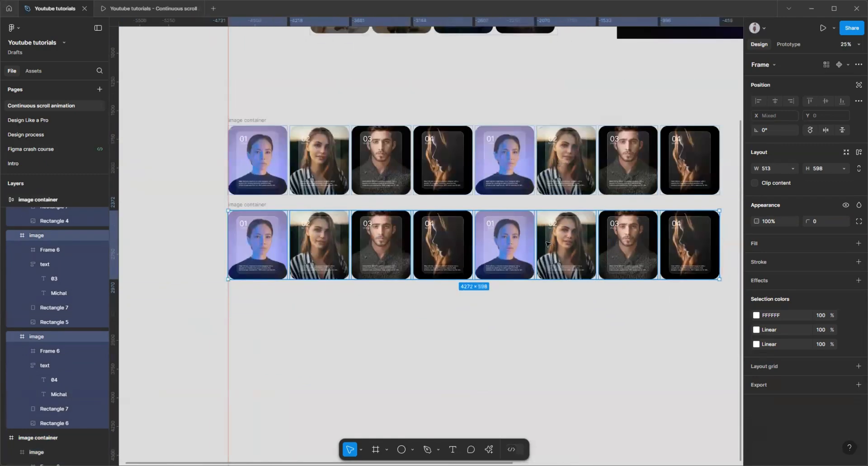
scroll(541, 246, "down", 2)
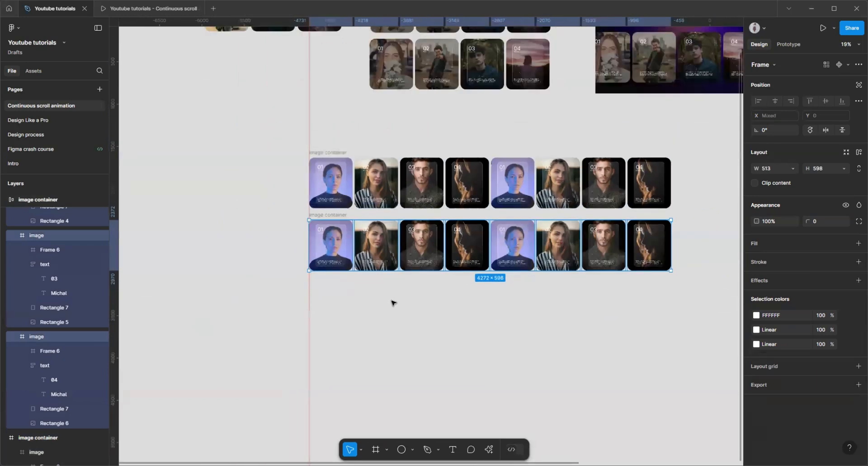
- Remove auto layout from the lower image container
left_click(391, 303)
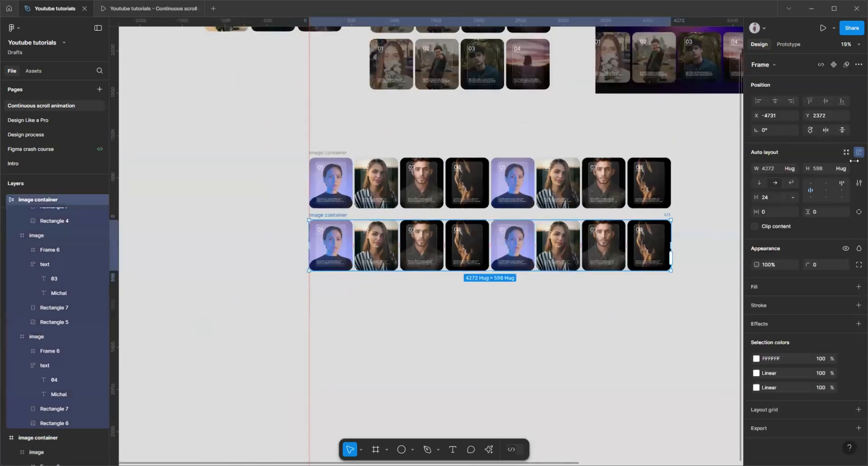
key("shift+alt+a")
scroll(567, 334, "up", 2)
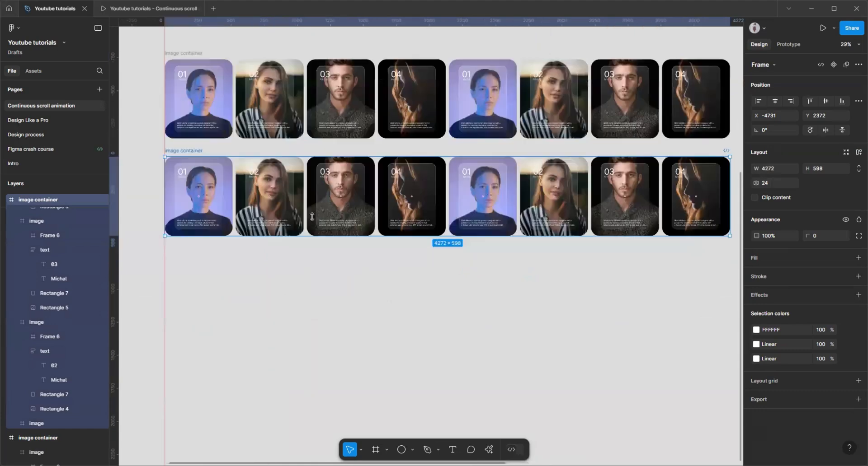
- Shift all eight cards inside the lower image container about 1480 px left, bringing the second card 01 toward the vertical guide
left_click(207, 187)
scroll(474, 350, "down", 4)
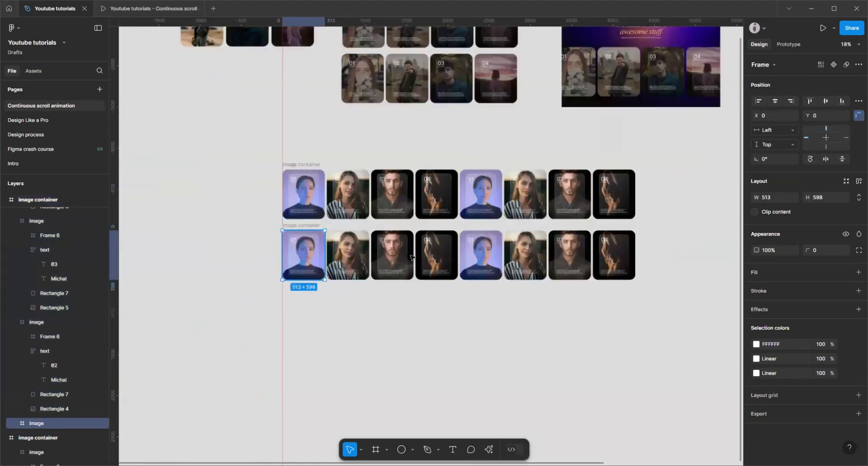
left_click(365, 258)
left_click(364, 258, "shift")
left_click(402, 256, "shift")
left_click(434, 255, "shift")
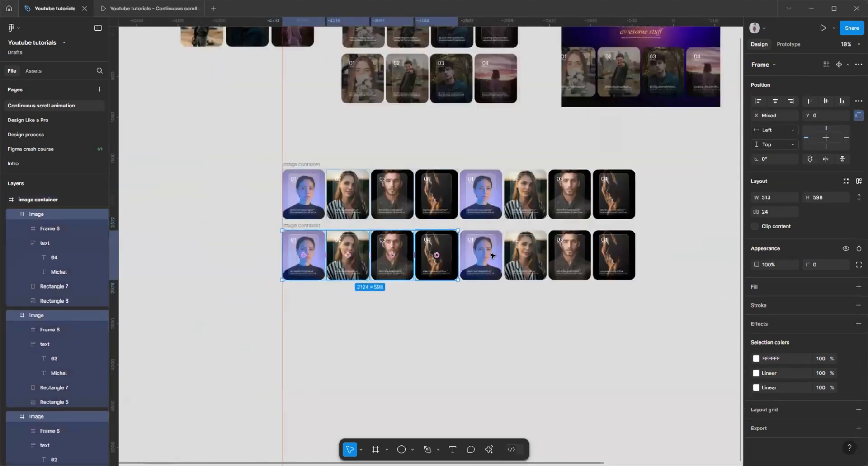
left_click(484, 257, "shift")
left_click(524, 255, "shift")
left_click(568, 255, "shift")
left_click(599, 262, "shift")
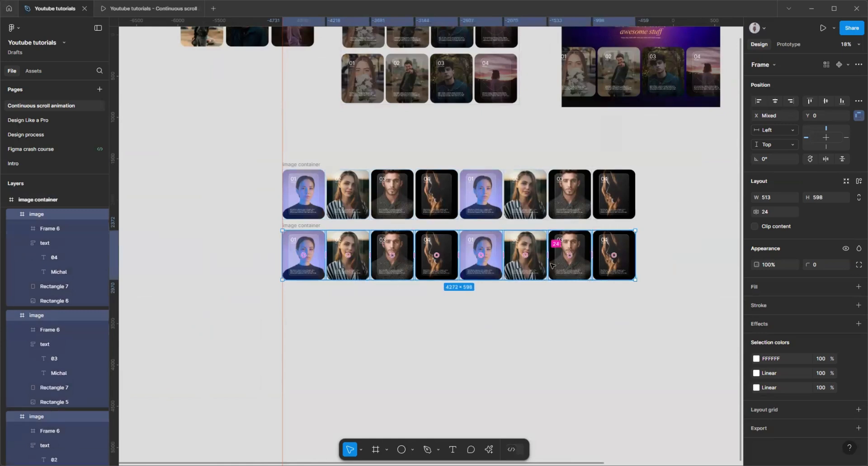
scroll(598, 264, "up", 1)
scroll(601, 266, "up", 3)
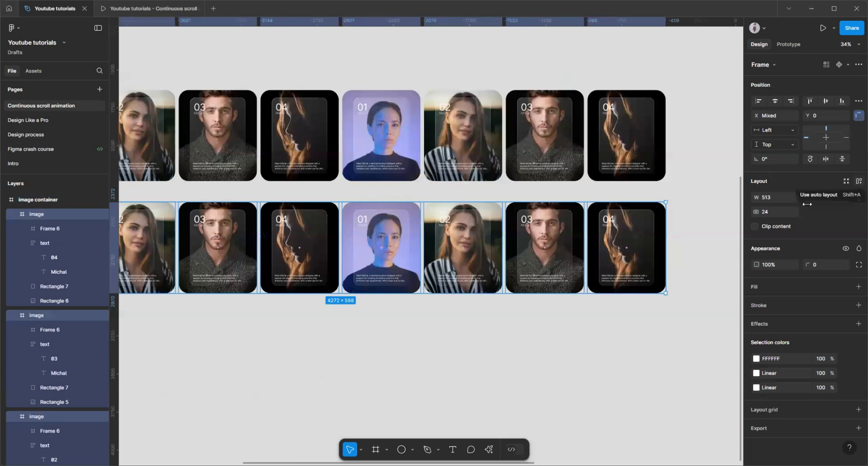
scroll(368, 250, "down", 5)
scroll(449, 256, "up", 4)
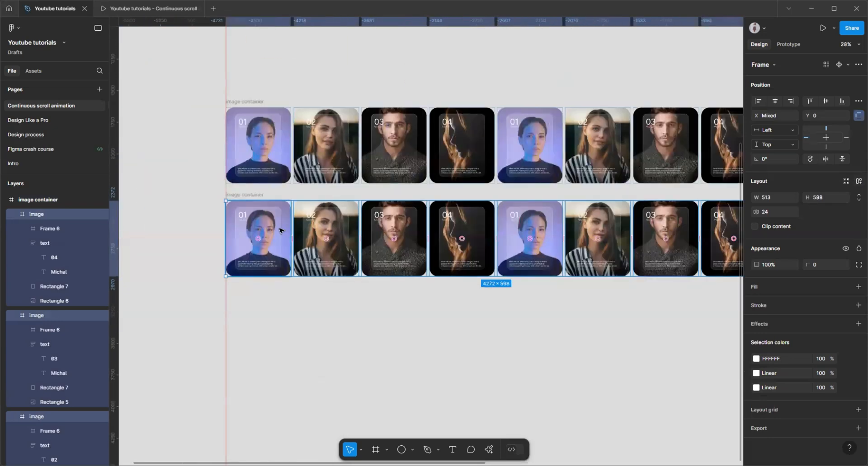
key("shift+Left")
key("shift+Left")
key("shift+Left")
key("shift+Left")
key("shift+Left")
key("shift+Left")
key("shift+Left")
key("shift+Left")
key("shift+Left")
key("shift+Left")
key("shift+Left")
key("shift+Left")
key("shift+Left")
key("shift+Left")
key("shift+Left")
key("shift+Left")
key("shift+Left")
key("shift+Left")
key("shift+Left")
key("shift+Left")
key("shift+Left")
key("shift+Left")
key("shift+Left")
key("shift+Left")
key("shift+Left")
key("shift+Left")
key("shift+Left")
key("shift+Left")
key("shift+Left")
key("shift+Left")
key("shift+Left")
key("shift+Left")
key("shift+Left")
key("shift+Left")
key("shift+Left")
key("shift+Left")
key("shift+Left")
key("shift+Left")
key("shift+Left")
key("shift+Left")
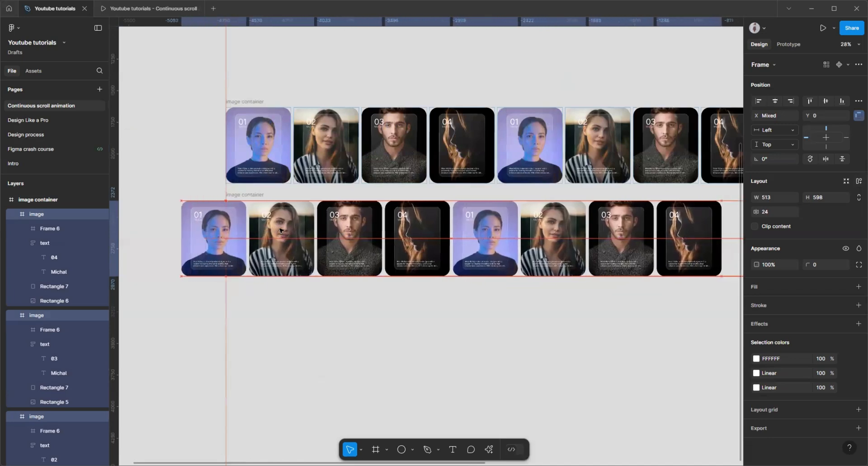
key("shift+Left")
key("shift+Left")
key("shift+Left")
key("shift+Left")
key("shift+Left")
key("shift+Left")
key("shift+Left")
key("shift+Left")
key("shift+Left")
key("shift+Left")
key("shift+Left")
key("shift+Left")
key("shift+Left")
key("shift+Left")
key("shift+Left")
key("shift+Left")
key("shift+Left")
key("shift+Left")
key("shift+Left")
key("shift+Left")
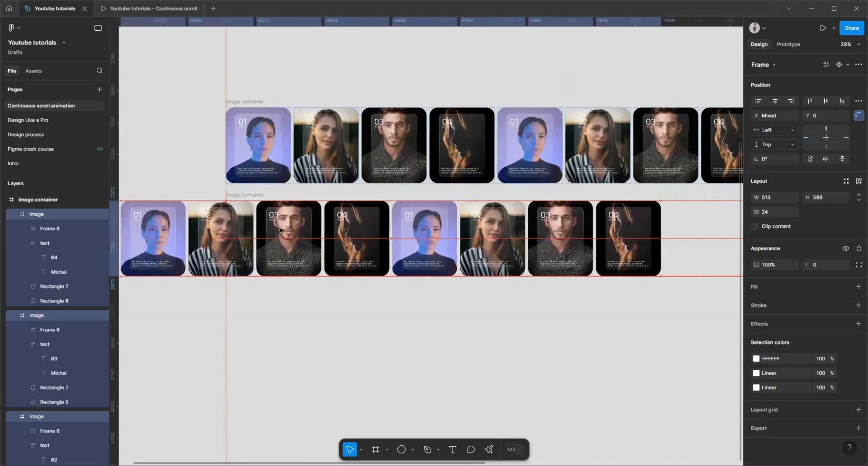
key("shift+Left")
key("shift+Left")
key("shift+Left")
key("shift+Left")
key("shift+Left")
key("shift+Left")
key("shift+Left")
key("shift+Left")
key("shift+Left")
key("shift+Left")
key("shift+Left")
key("shift+Left")
key("shift+Left")
key("shift+Left")
key("shift+Left")
key("shift+Left")
key("shift+Left")
key("shift+Left")
key("shift+Left")
key("shift+Left")
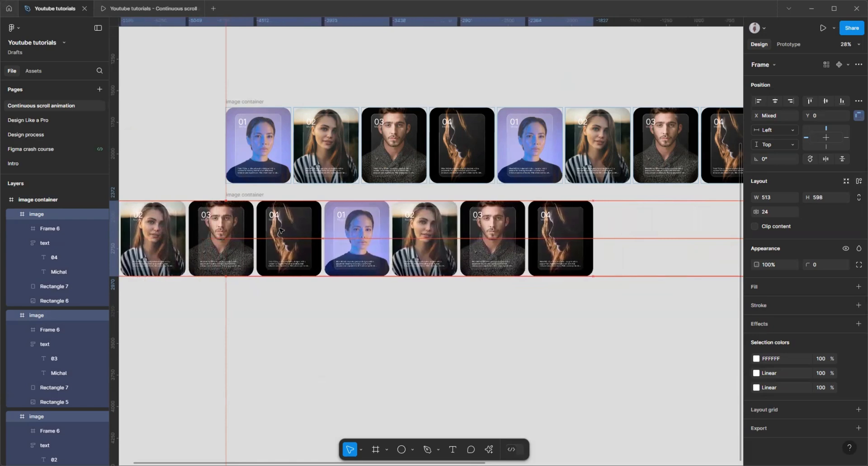
scroll(279, 230, "up", 3)
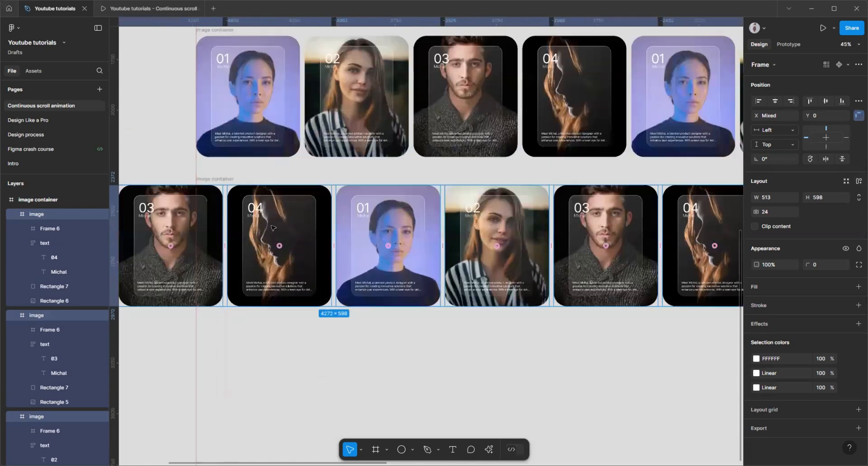
scroll(278, 228, "up", 1)
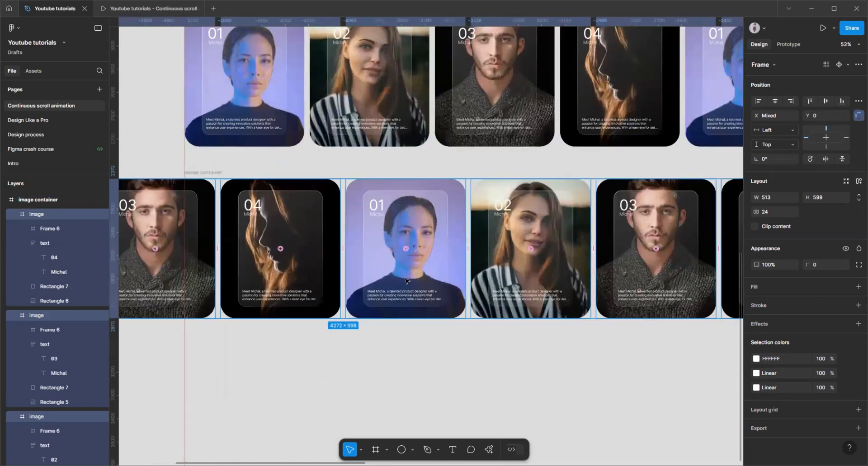
scroll(406, 281, "down", 3)
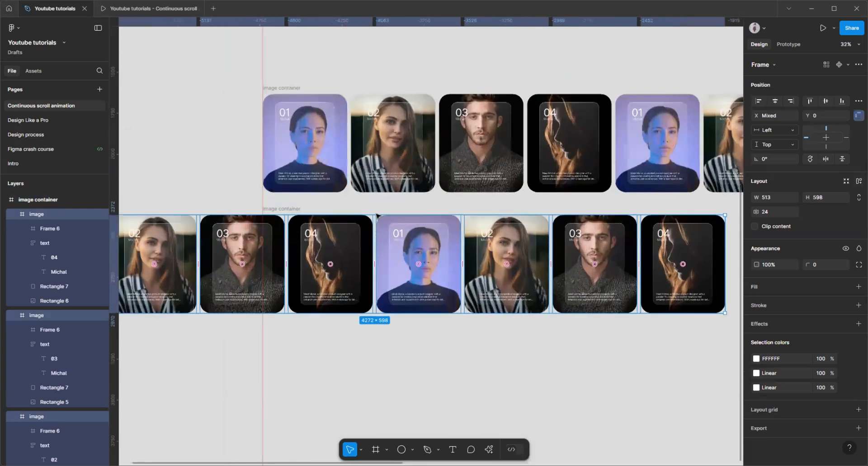
- Move the eight selected cards in the lower image container left until the second 01 card's left edge meets the vertical guide
key("shift+Left")
key("shift+Left")
key("shift+Left")
key("shift+Left")
key("shift+Left")
key("shift+Left")
key("shift+Left")
key("shift+Left")
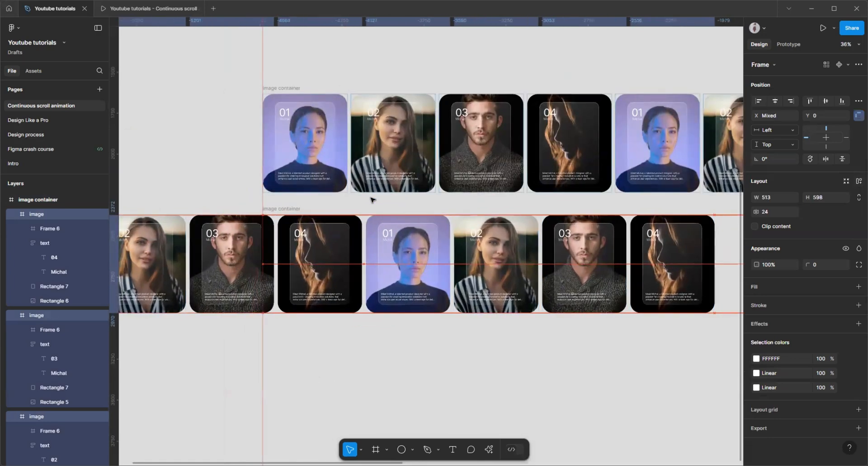
key("shift+Left")
key("shift+Left")
key("shift+Left")
key("shift+Left")
key("shift+Left")
key("shift+Left")
key("shift+Left")
key("shift+Left")
key("shift+Left")
key("shift+Left")
key("shift+Left")
key("shift+Left")
key("shift+Left")
key("shift+Left")
key("shift+Left")
key("shift+Left")
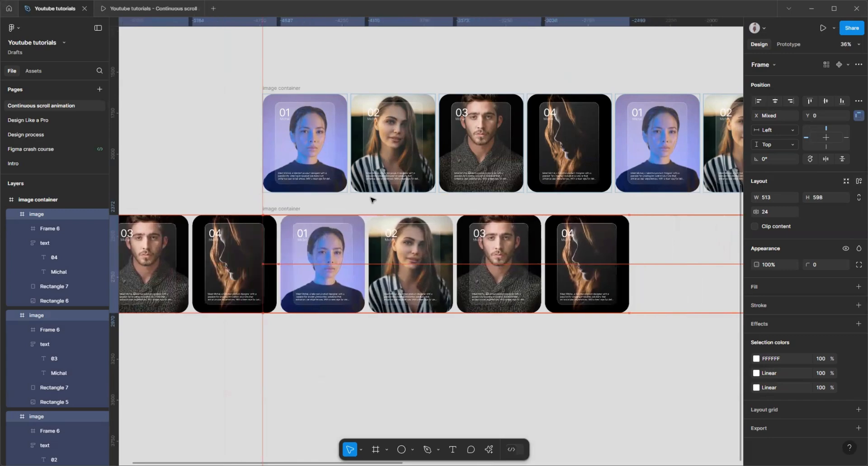
key("shift+Left")
key("shift+Left")
scroll(372, 200, "up", 4)
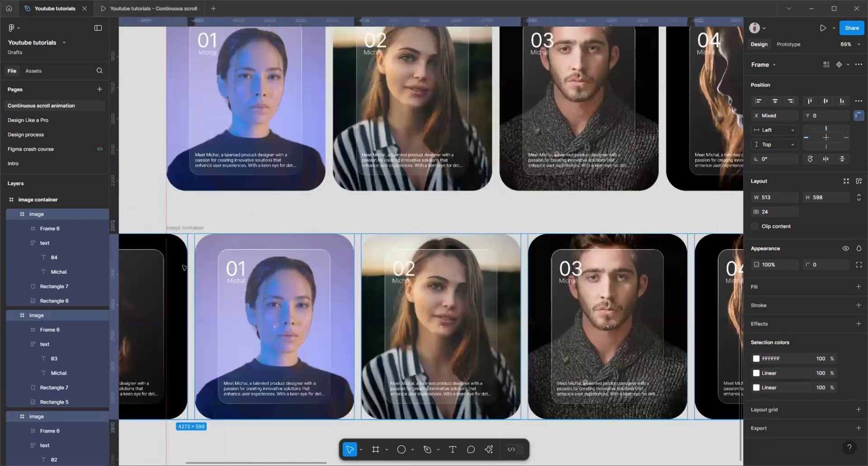
scroll(185, 268, "down", 2)
scroll(185, 268, "up", 3)
key("shift+Left")
key("shift+Left")
key("shift+Left")
key("shift+Left")
key("shift+Left")
key("shift+Left")
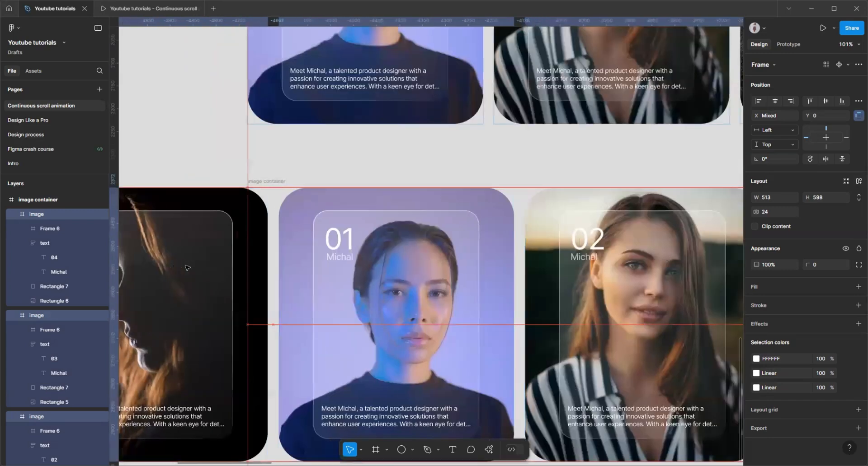
key("shift+Left")
scroll(280, 215, "down", 3)
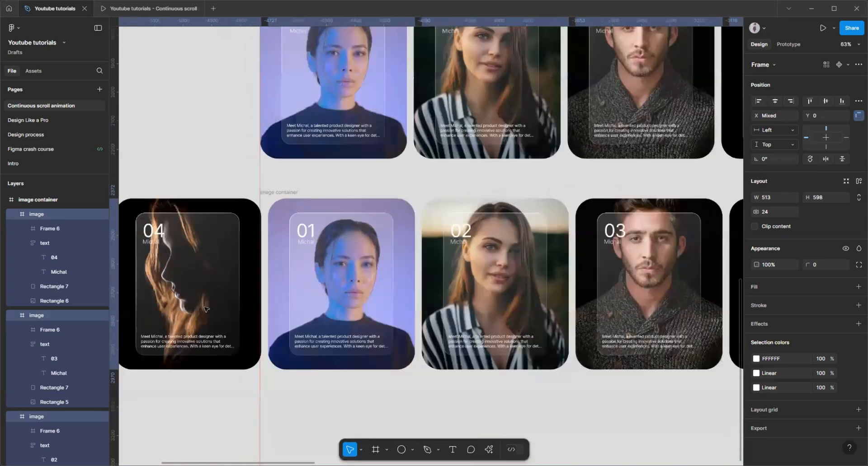
scroll(268, 281, "up", 4)
key("shift+Left")
key("shift+Left")
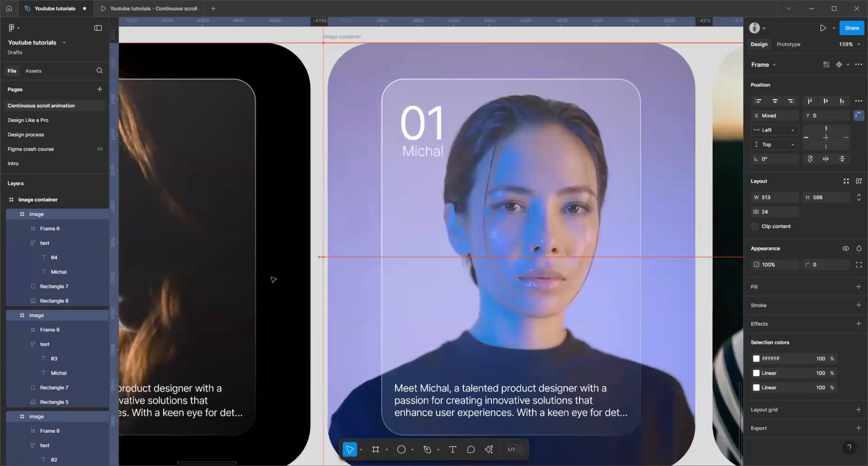
scroll(300, 269, "up", 3)
scroll(340, 243, "up", 4)
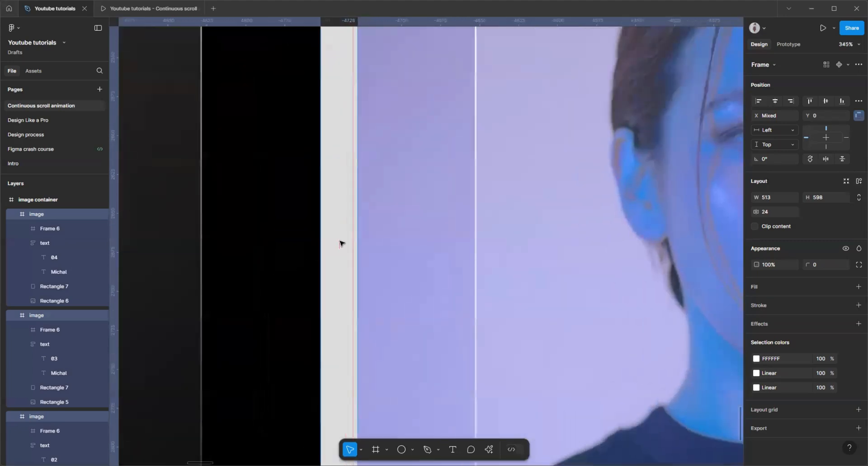
key("Left")
key("Left")
key("Left")
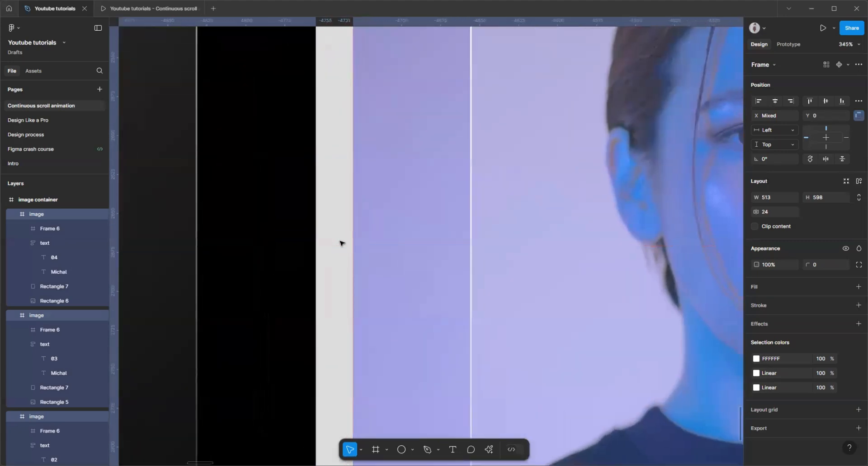
- Resize the lower image container to 2124 wide so that it ends at the last 04 card's right edge
scroll(341, 244, "down", 8)
left_click(280, 285)
scroll(281, 284, "up", 2)
left_click(362, 200)
scroll(533, 208, "up", 4)
left_click_drag(543, 218, 477, 218)
scroll(541, 236, "down", 1)
scroll(541, 237, "down", 5)
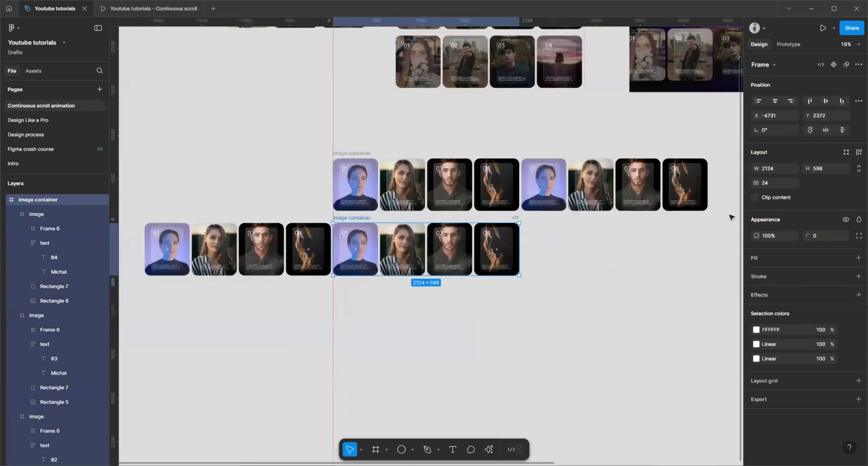
- Turn on Clip content for the lower and the upper image container
left_click(754, 198)
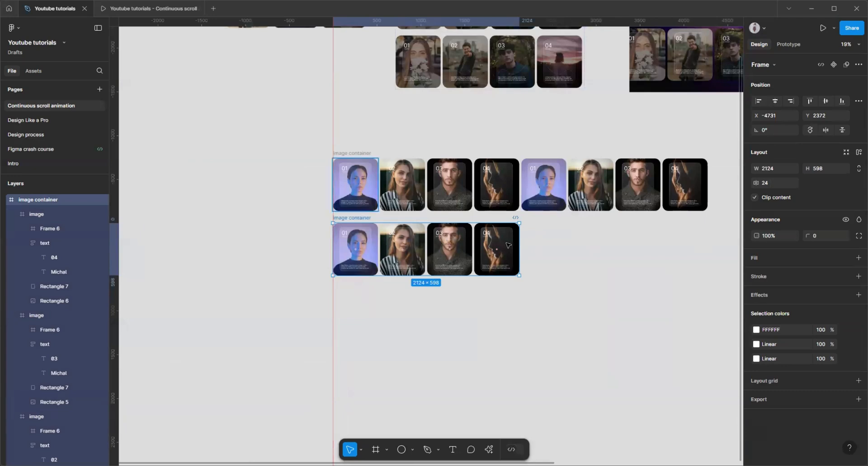
scroll(409, 256, "up", 1)
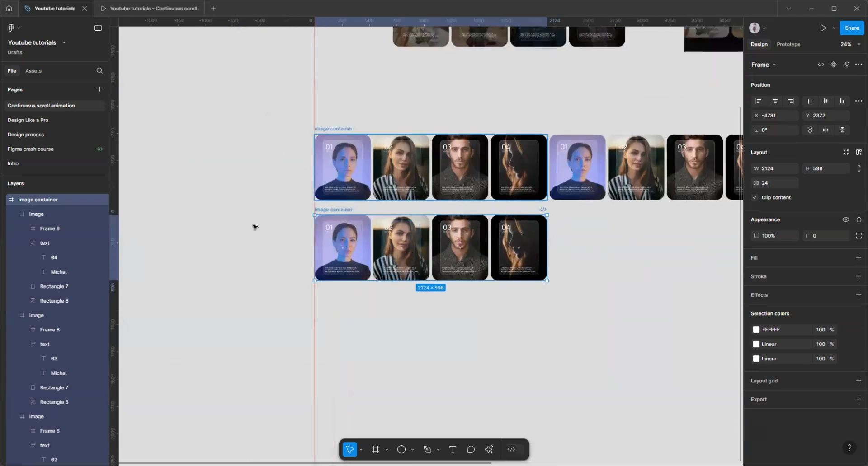
left_click(334, 129)
scroll(255, 227, "down", 1)
left_click(754, 197)
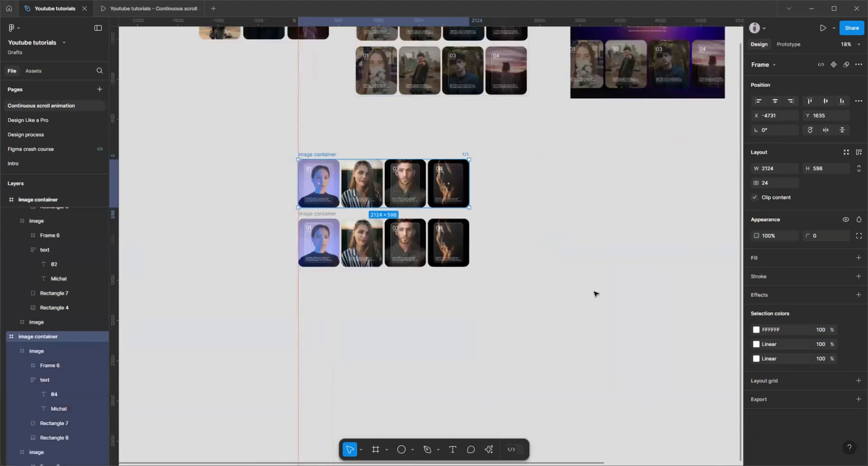
left_click(521, 294)
- Combine both image containers into one component set
scroll(303, 120, "up", 2)
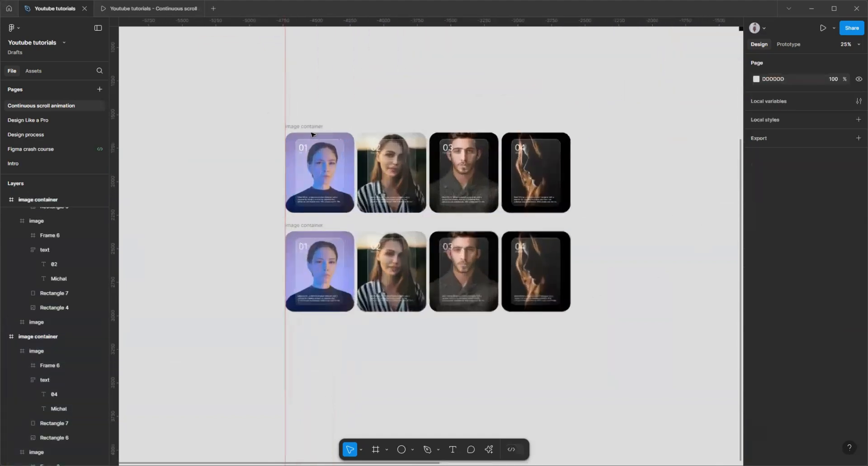
left_click(318, 225)
key("ctrl+a")
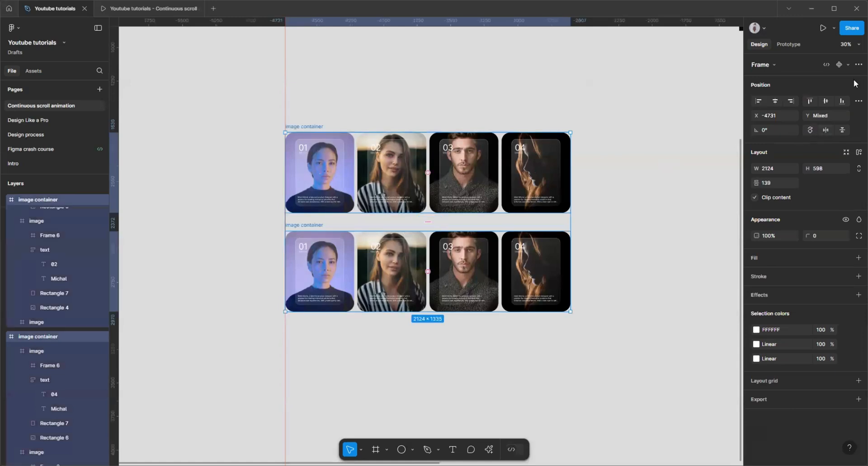
left_click(848, 66)
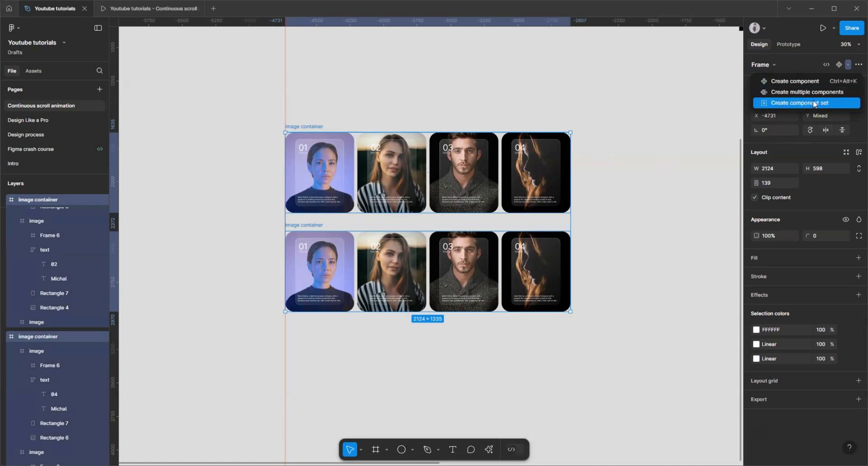
left_click(794, 102)
scroll(361, 167, "up", 5)
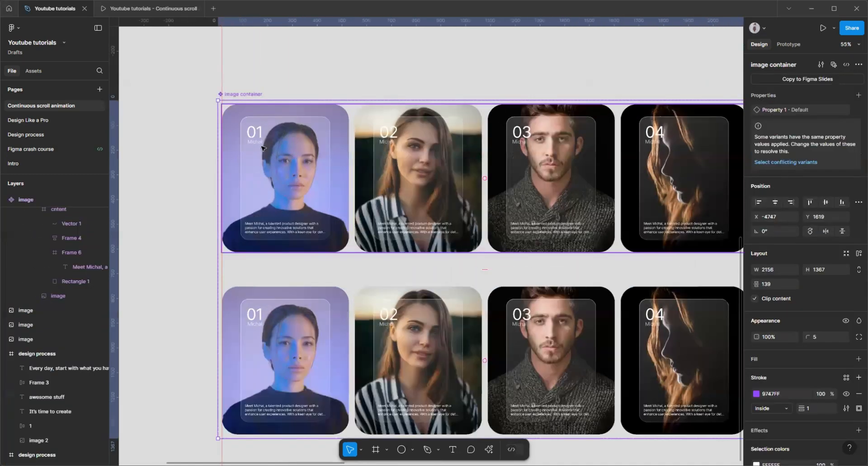
- Add a prototype connection from the upper variant to the lower variant, triggered after a delay
scroll(262, 148, "down", 5)
left_click(791, 44)
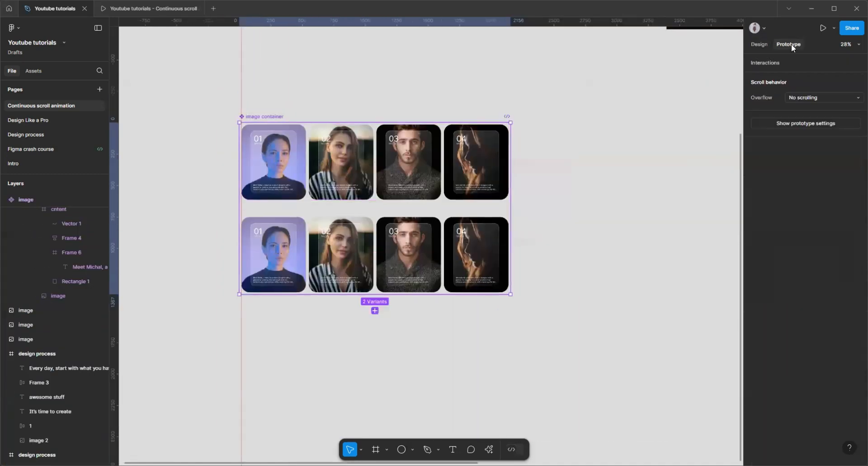
scroll(315, 189, "up", 4)
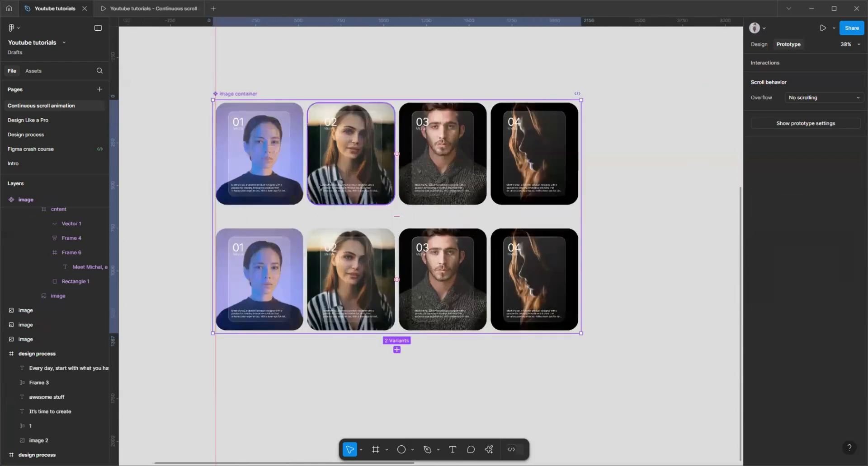
left_click(356, 120)
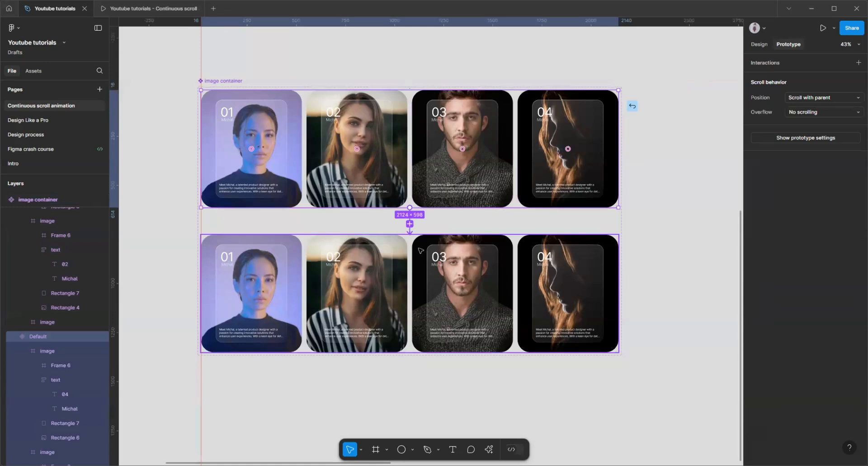
left_click_drag(421, 250, 643, 134)
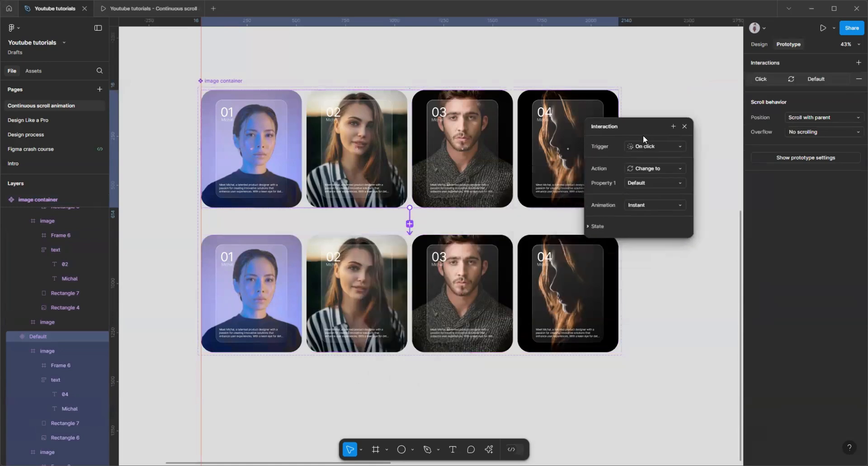
left_click(664, 145)
left_click(638, 311)
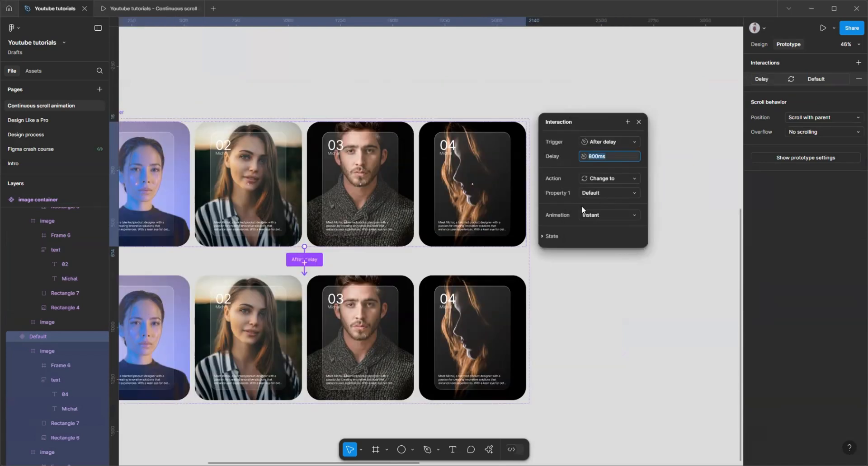
- Set the upper variant's interaction to Smart animate with a delay of 1 ms
left_click(618, 216)
left_click(613, 236)
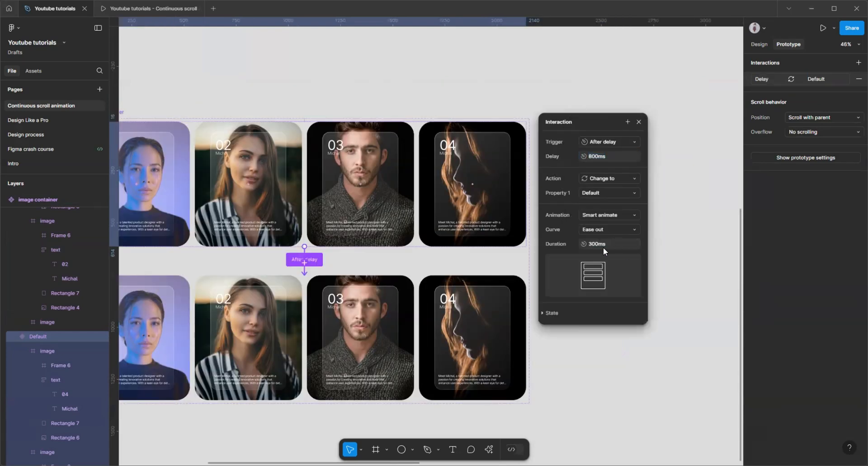
left_click(599, 155)
key("Return")
- Give the upper variant's transition a Linear curve and a duration of 10000 ms
left_click(595, 229)
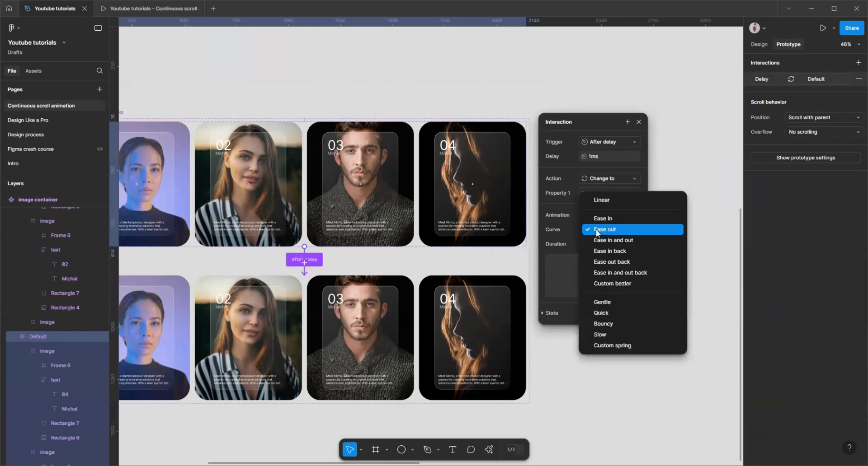
left_click(608, 203)
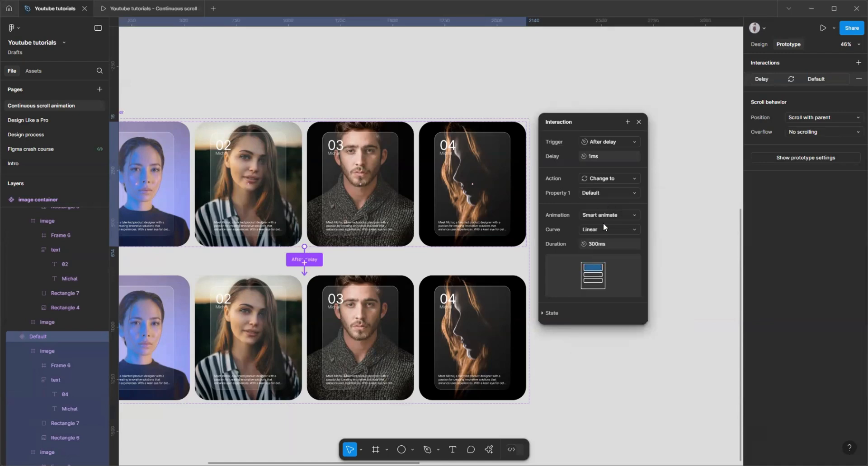
left_click(596, 246)
type("100000")
key("Return")
- View the running continuous scroll prototype, return to the design file and close the interaction settings
left_click(150, 9)
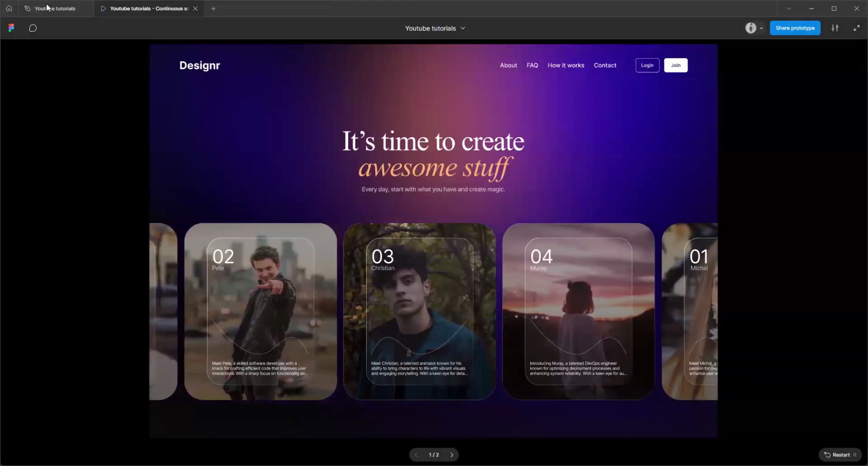
left_click(63, 9)
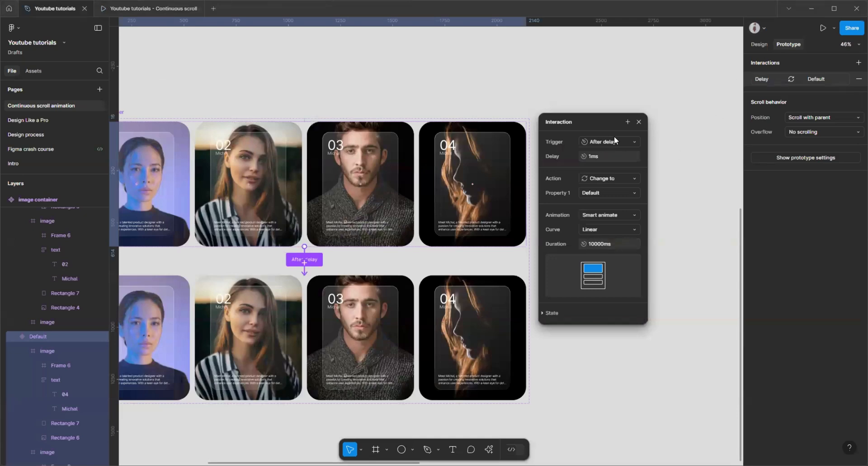
left_click(638, 122)
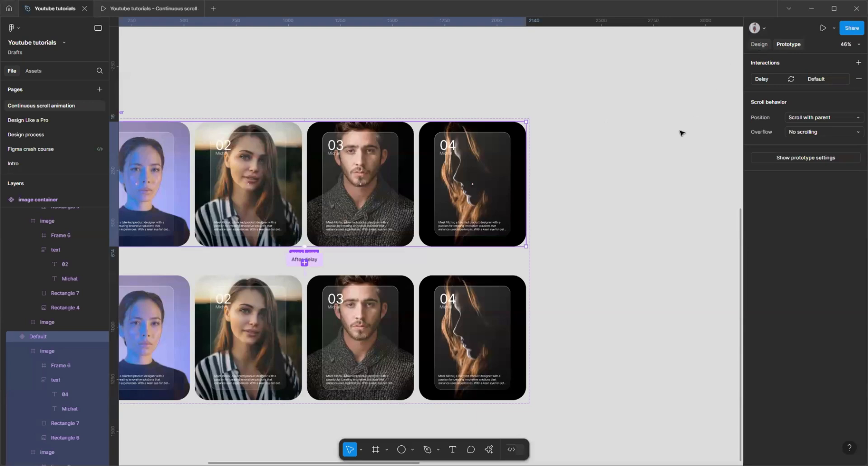
- Add a prototype connection from the lower variant back to the upper variant
key("alt+8")
scroll(630, 228, "down", 5)
left_click(782, 49)
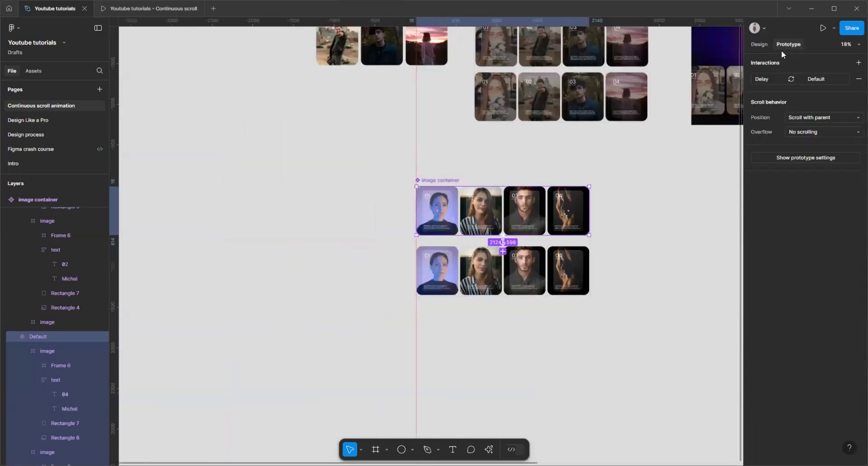
scroll(463, 233, "up", 5)
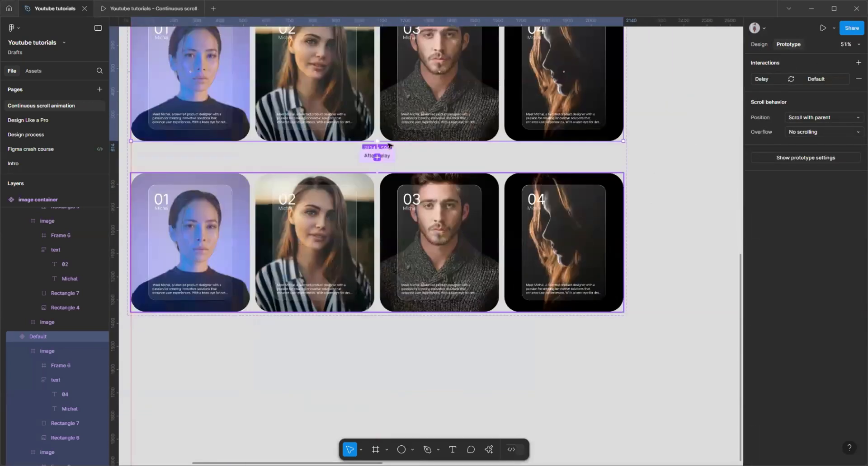
left_click_drag(377, 174, 412, 140)
left_click_drag(390, 167, 632, 149)
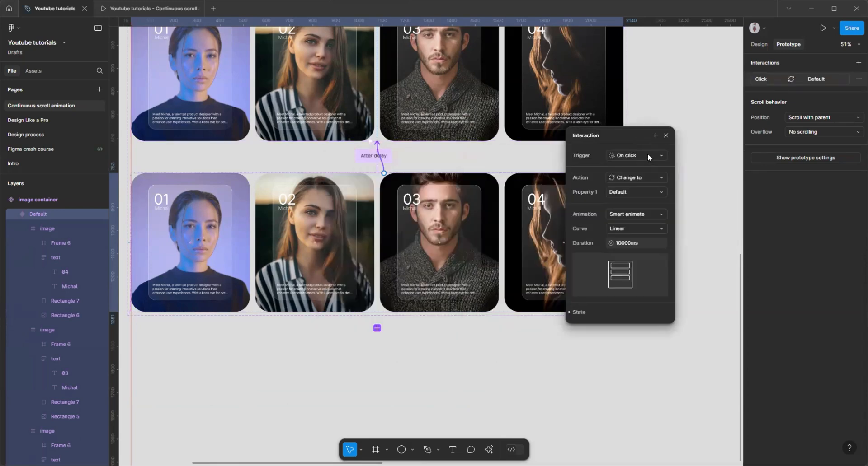
- Trigger the lower variant's interaction after a delay of 1 ms
left_click(647, 155)
left_click(636, 267)
left_click(631, 169)
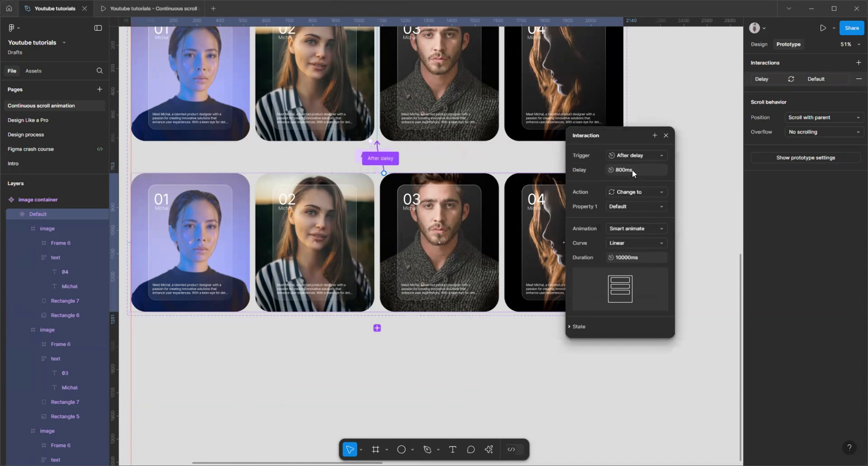
type("1")
key("Return")
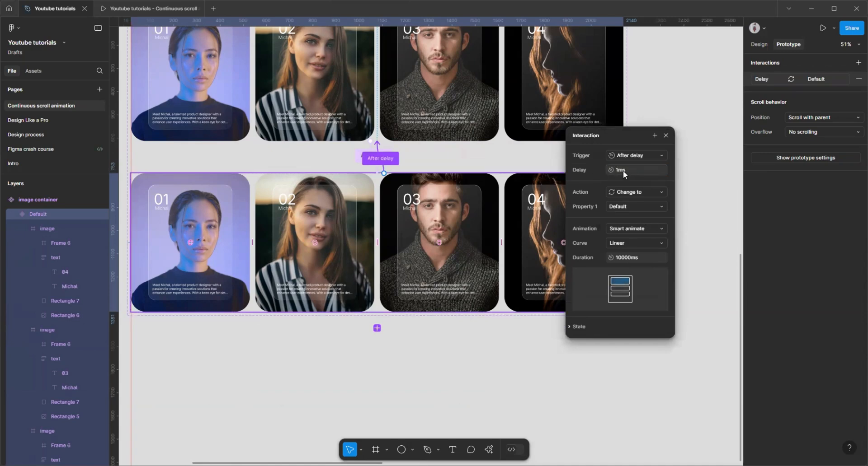
- Change the lower variant's transition animation to Instant
left_click(651, 229)
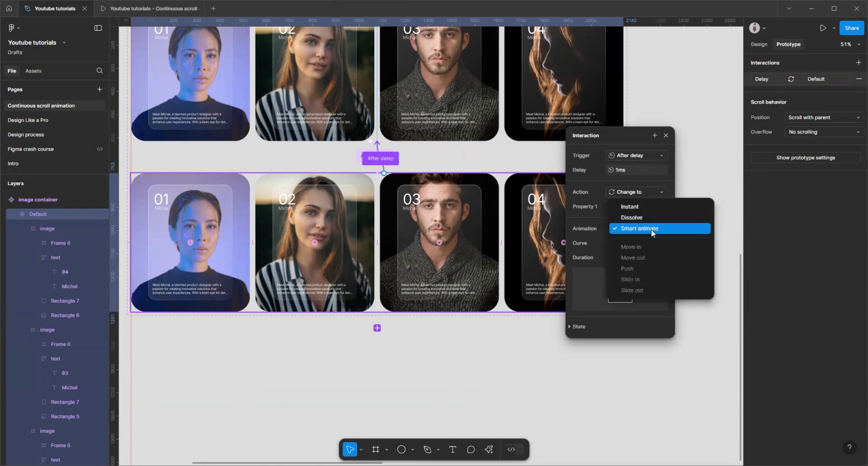
left_click(635, 206)
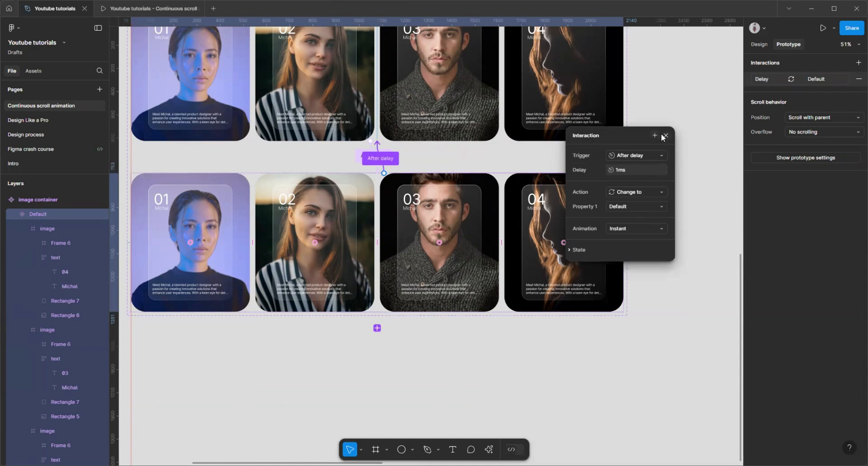
key("shift+1")
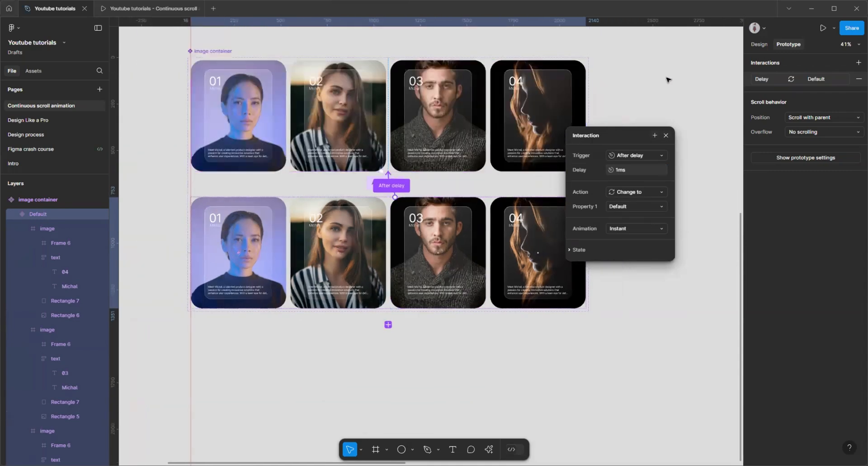
- Close the lower variant's interaction settings and switch from prototyping back to the design properties
scroll(178, 271, "down", 3)
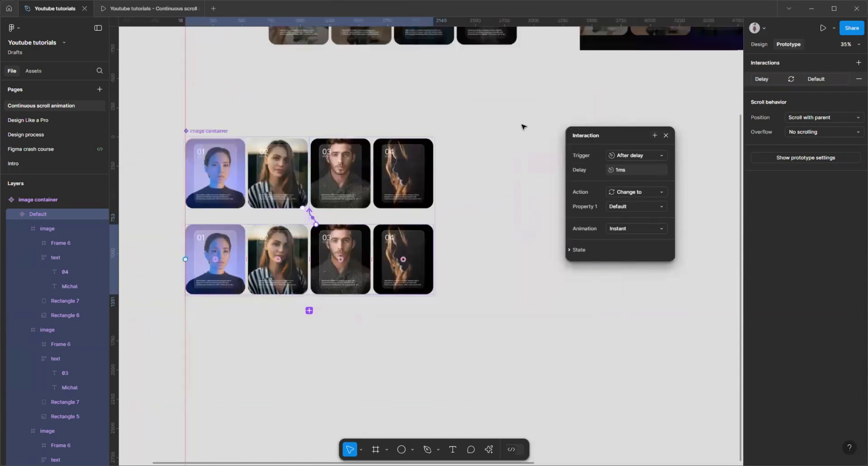
left_click(664, 136)
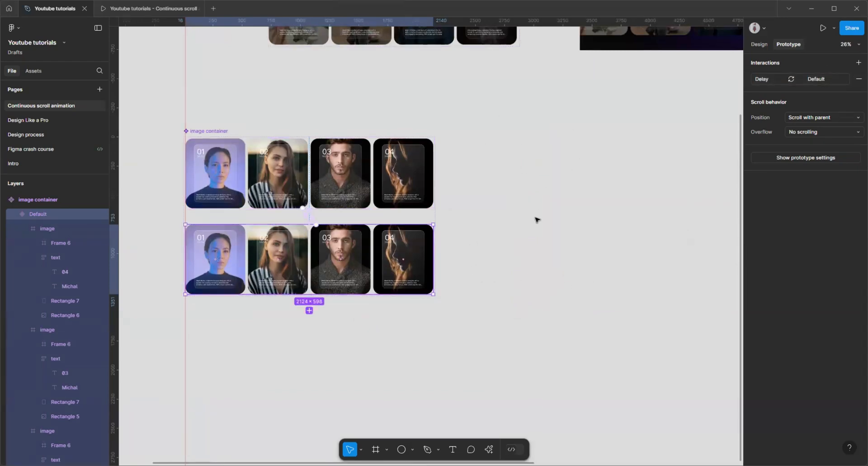
scroll(536, 219, "down", 2)
scroll(272, 139, "up", 2)
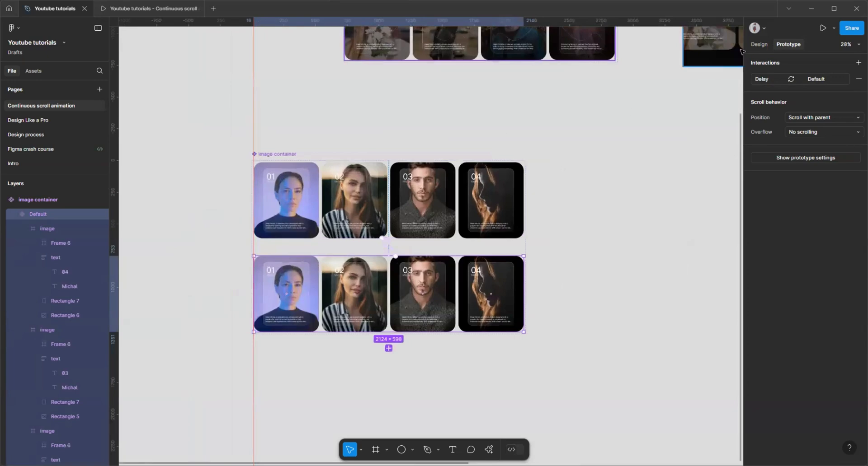
key("alt+8")
scroll(224, 174, "down", 4)
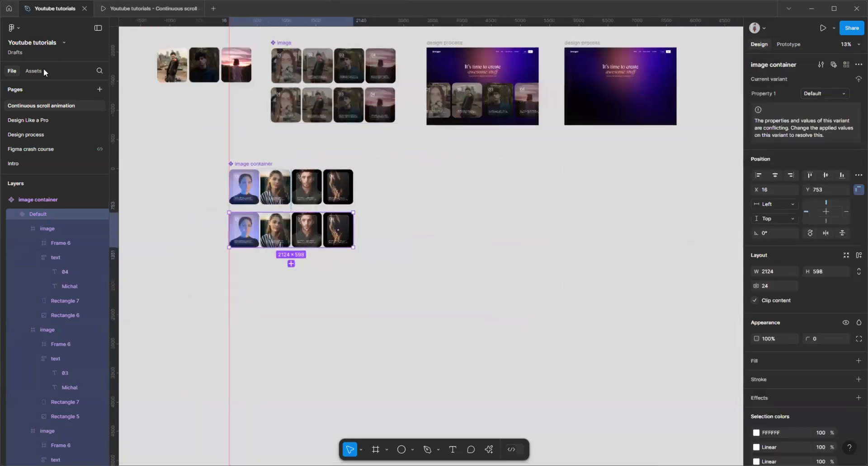
- Place an instance of the image container component on the empty canvas beneath the design process frames
left_click(34, 70)
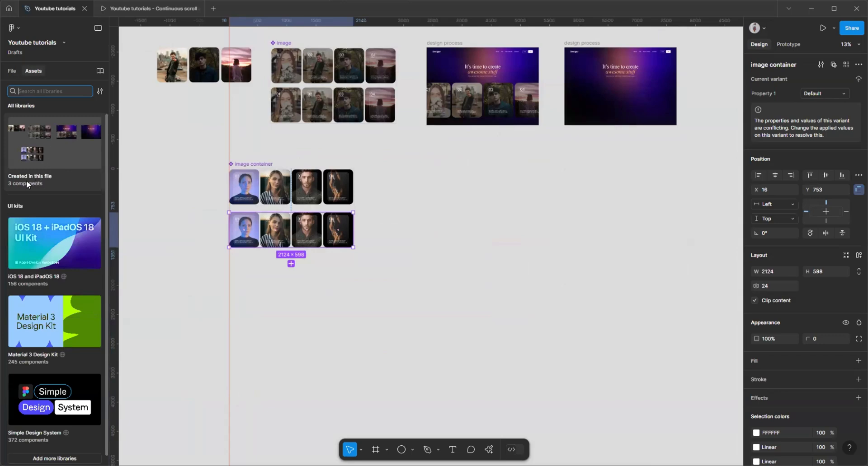
left_click(261, 192)
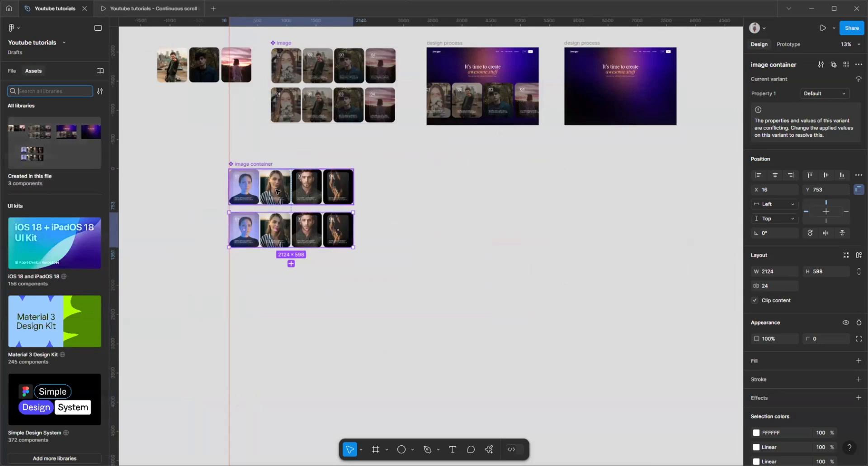
left_click_drag(326, 195, 565, 199)
scroll(295, 290, "down", 3)
scroll(371, 257, "up", 5)
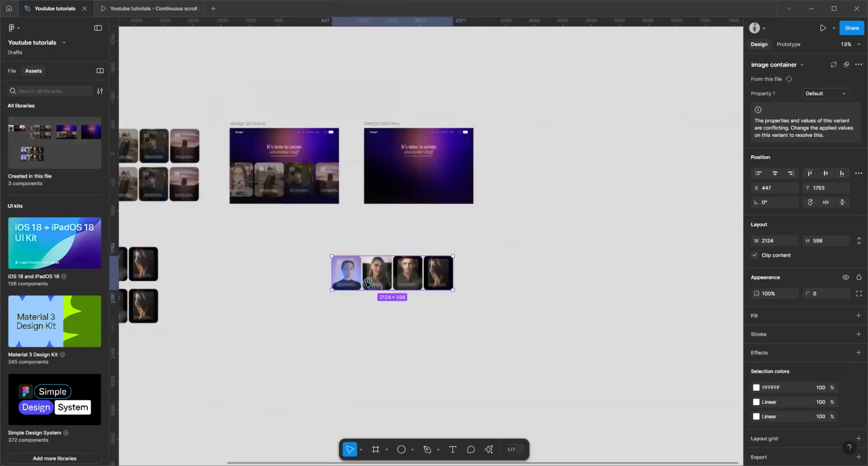
- Move the image container instance into the empty design process frame, below the headline, and centre it horizontally
left_click_drag(399, 272, 438, 140)
scroll(436, 133, "up", 2)
scroll(438, 134, "up", 3)
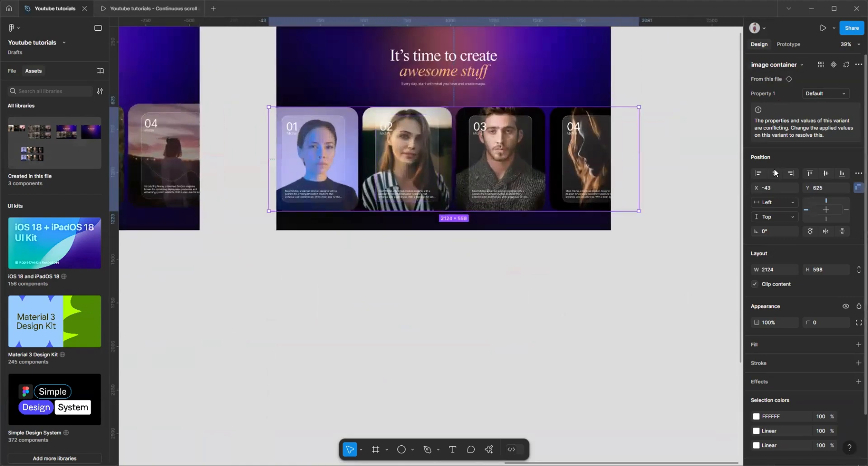
left_click(541, 316)
scroll(565, 271, "down", 3)
scroll(619, 136, "up", 2)
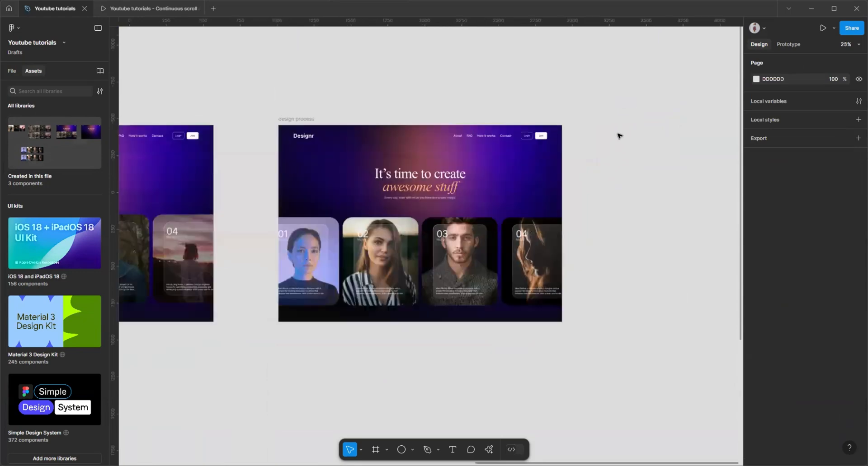
- Run the second design process frame as a prototype and examine the scrolling card carousel on the page
scroll(617, 134, "up", 1)
left_click(288, 120)
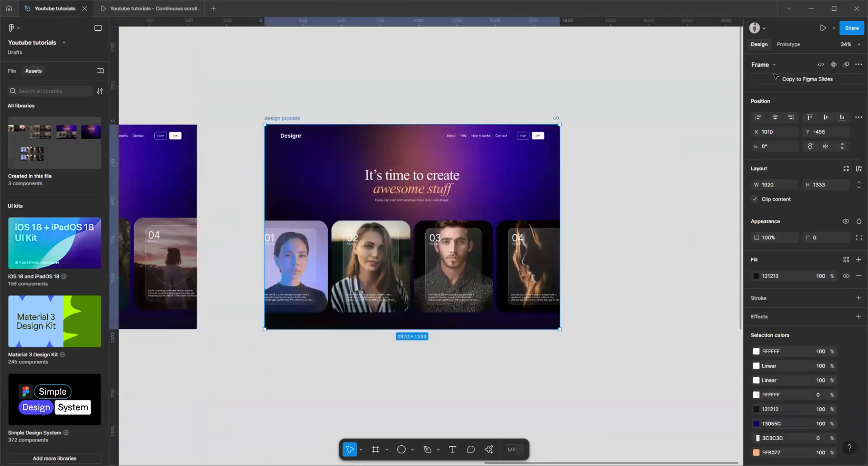
left_click(822, 29)
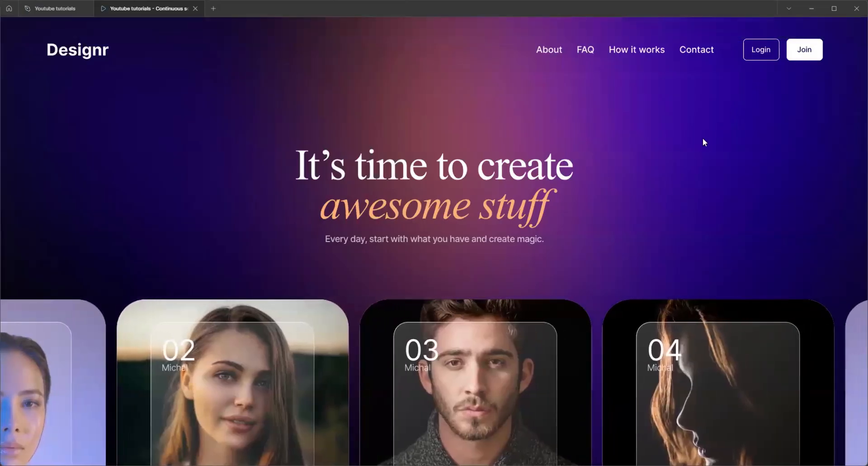
scroll(588, 211, "down", 1)
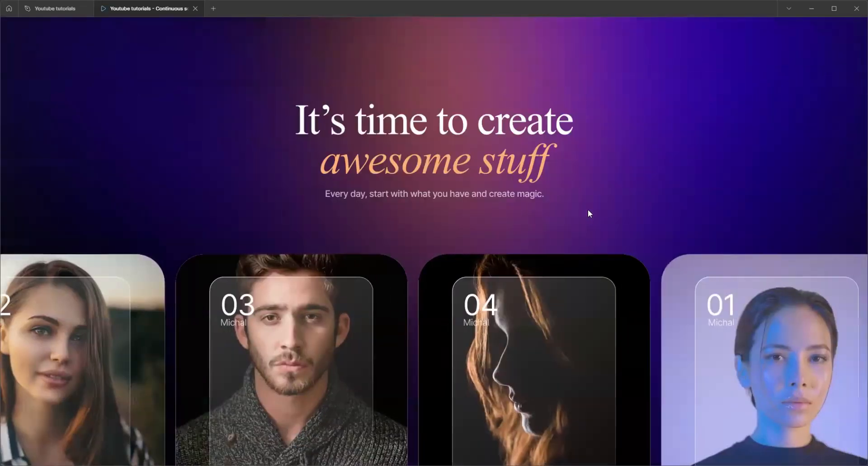
scroll(589, 212, "down", 2)
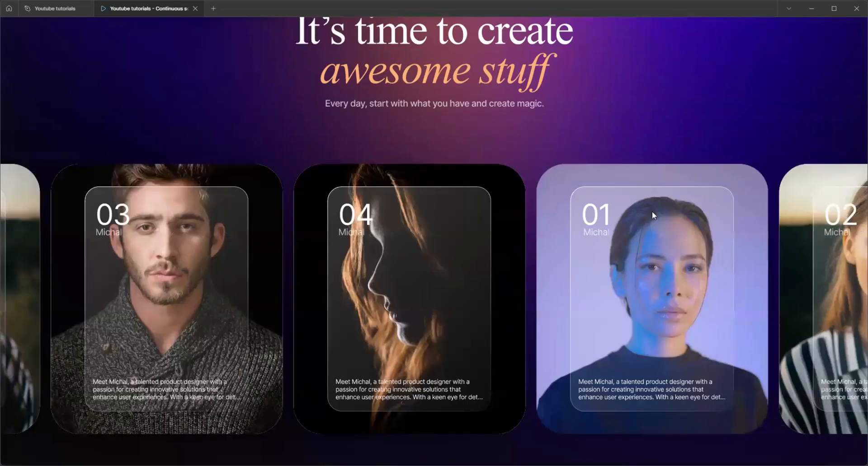
scroll(652, 210, "up", 3)
scroll(779, 80, "down", 2)
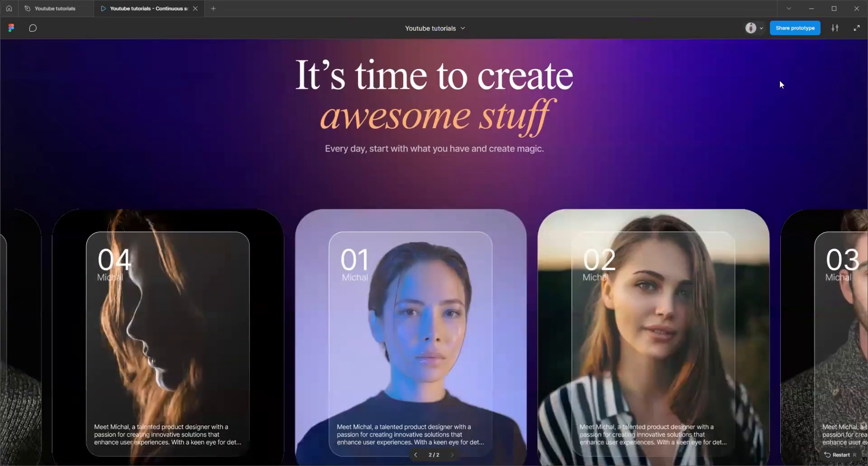
- Scale the prototype preview to fit width and height, watch the carousel loop, and return to the design file
scroll(796, 72, "up", 2)
left_click(834, 28)
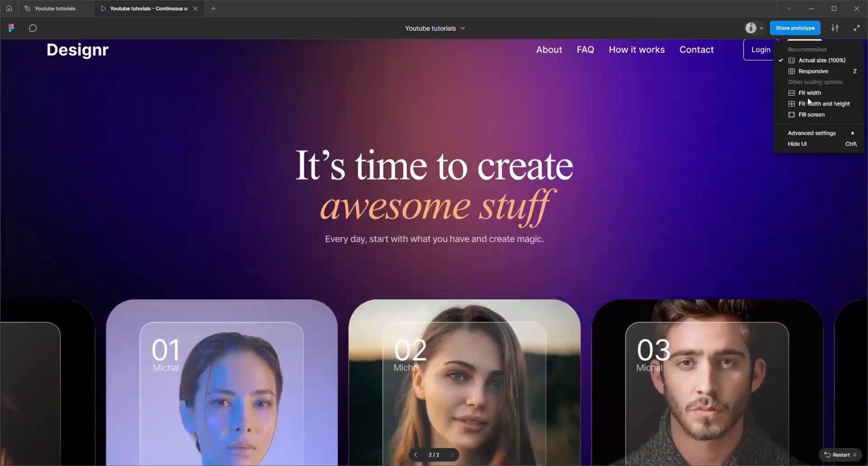
left_click(808, 103)
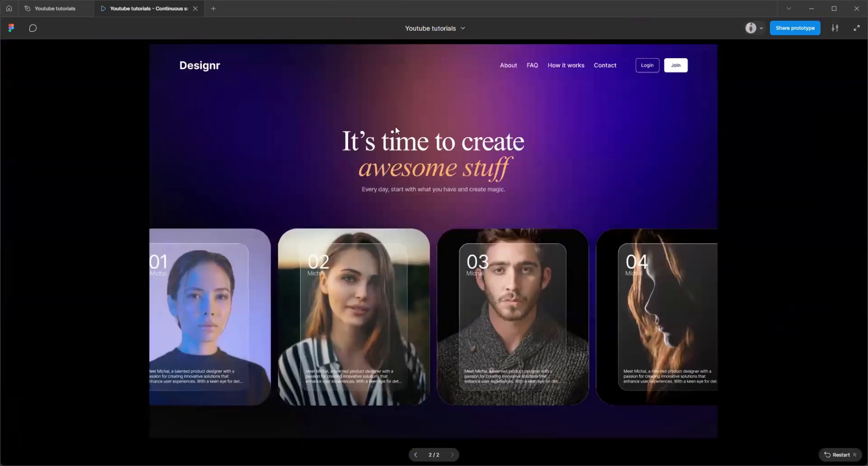
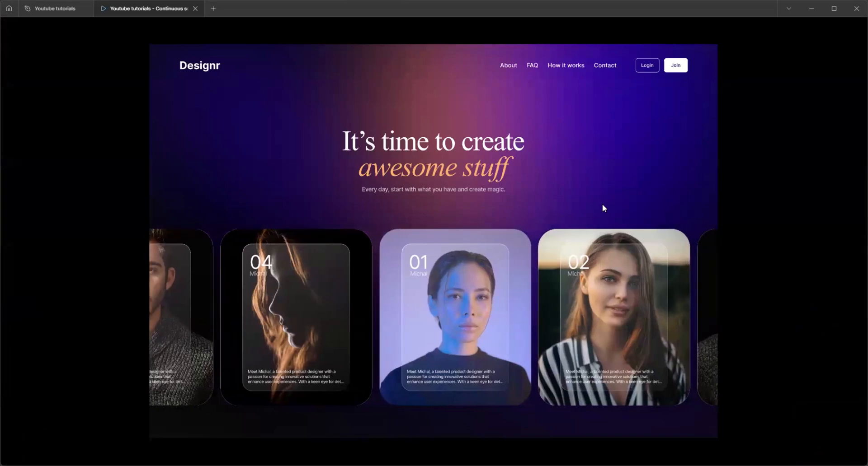
left_click(55, 9)
- Add the text "PRODUCT DESIGN" on the empty canvas beside the image container component
scroll(589, 246, "down", 6)
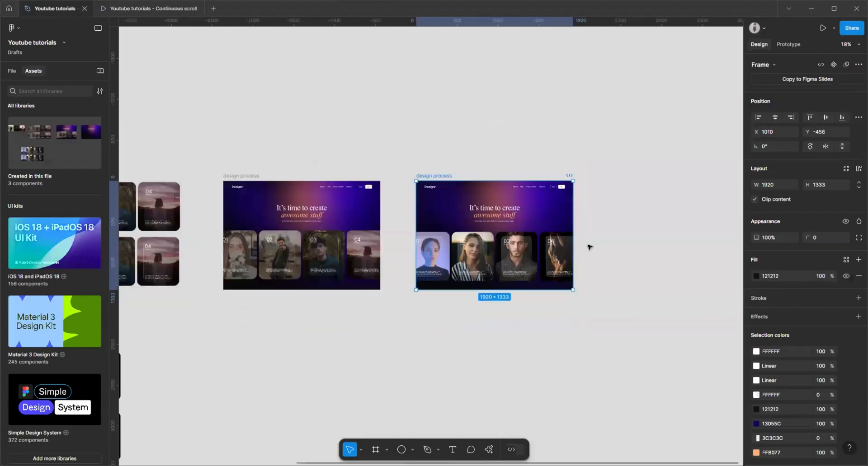
scroll(410, 318, "up", 3)
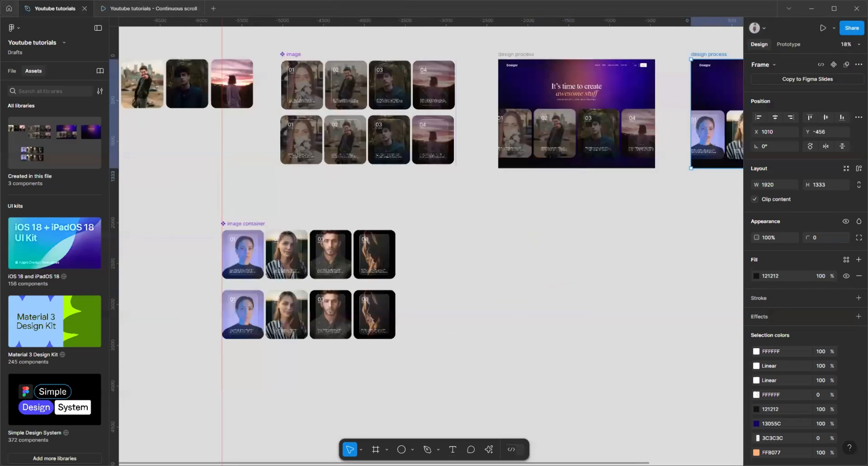
key("t")
scroll(460, 263, "up", 10)
left_click(444, 193)
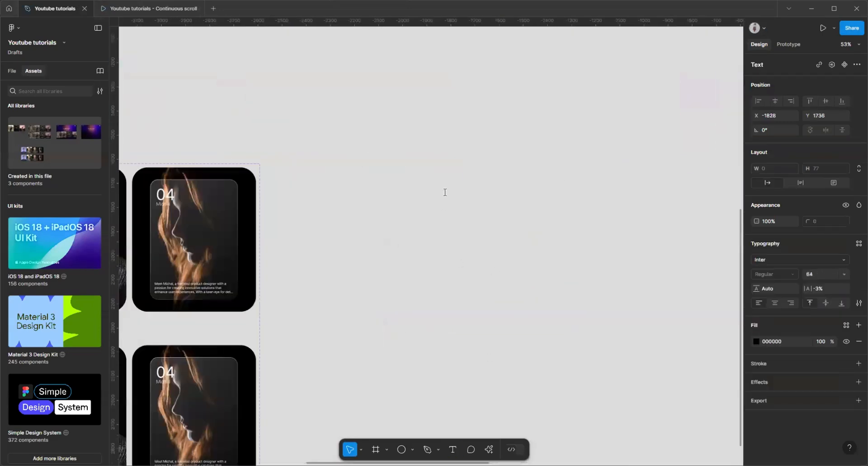
type("PRODUCT DESIGN")
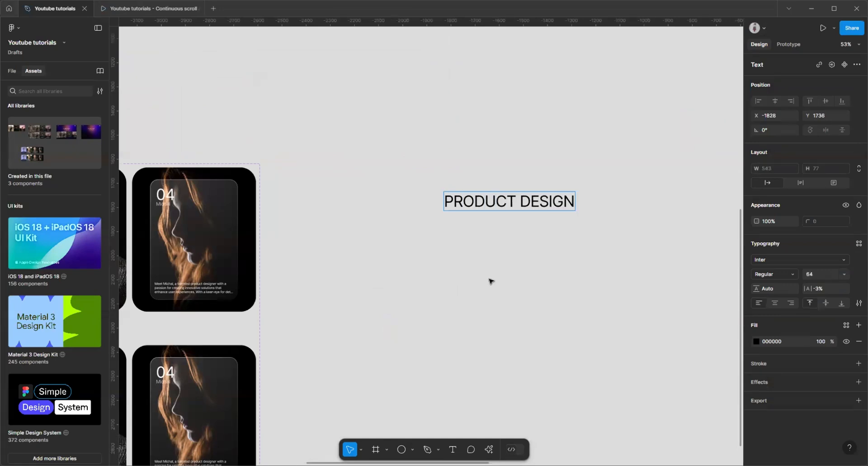
key("Escape")
- Draw a circle of about 52 × 52 just in front of the PRODUCT DESIGN text
scroll(441, 208, "up", 4)
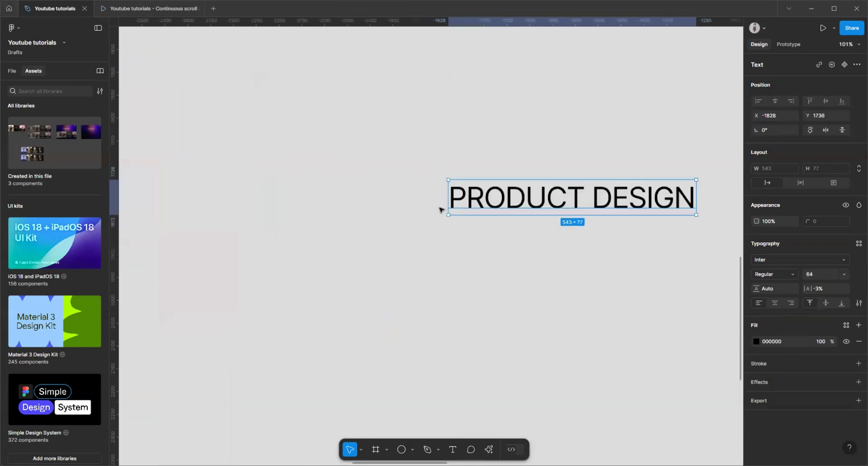
left_click(400, 450)
scroll(416, 196, "up", 2)
left_click_drag(415, 185, 444, 216)
- Fill the circle with the page's orange colour FFB077
scroll(397, 310, "down", 8)
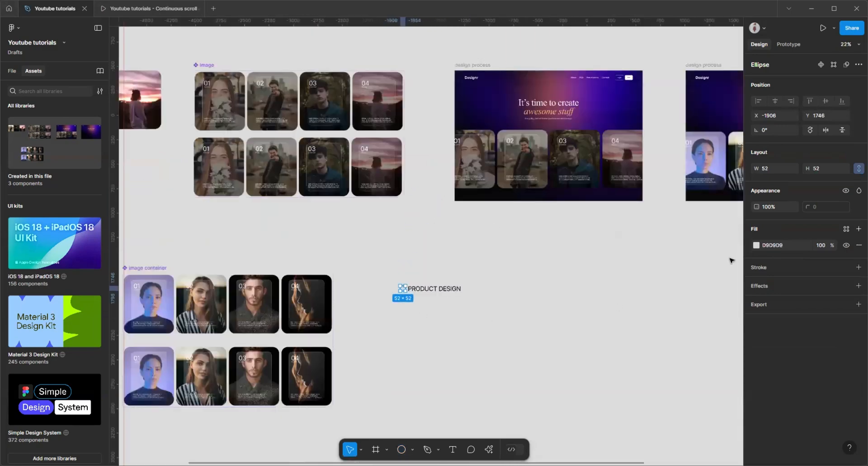
left_click(756, 246)
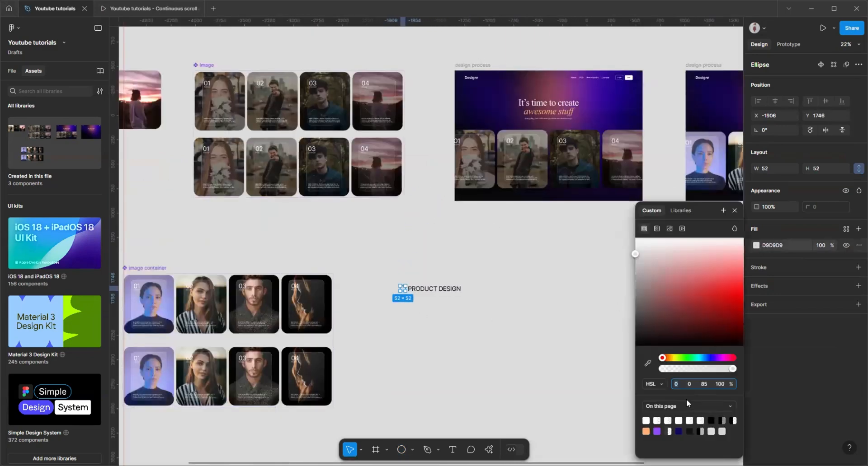
left_click(646, 432)
left_click(735, 210)
- Set the PRODUCT DESIGN text to Semi Bold with a white FFFFFF fill
scroll(399, 300, "up", 4)
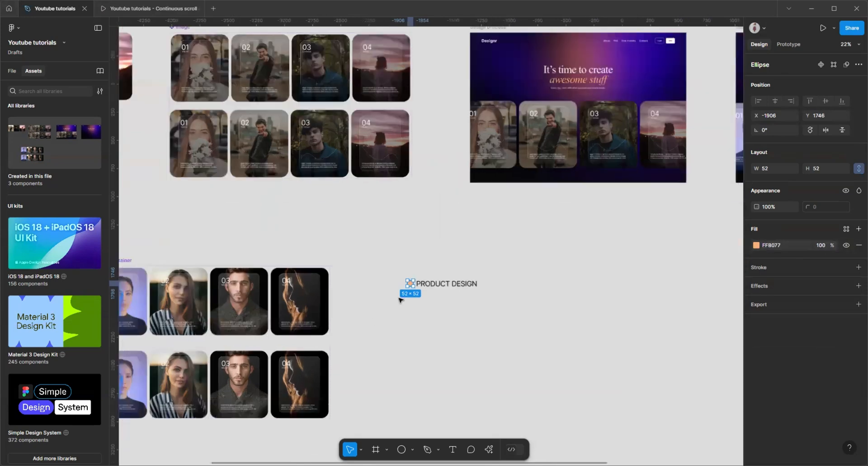
left_click(501, 264)
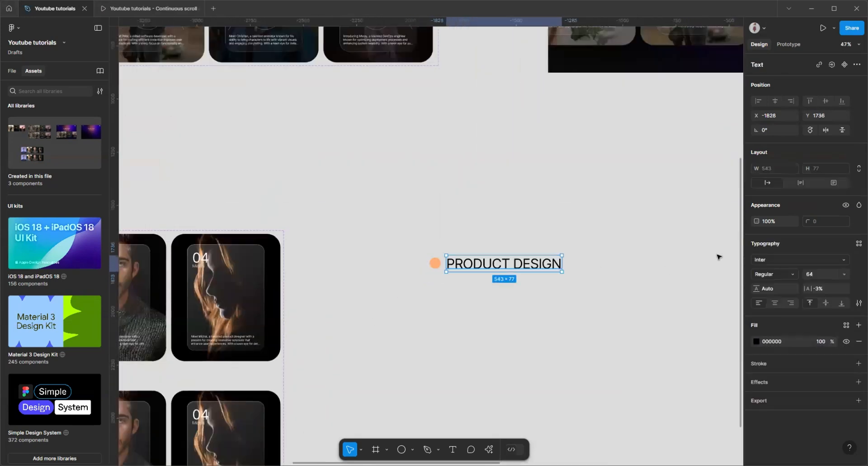
left_click(771, 273)
left_click(775, 283)
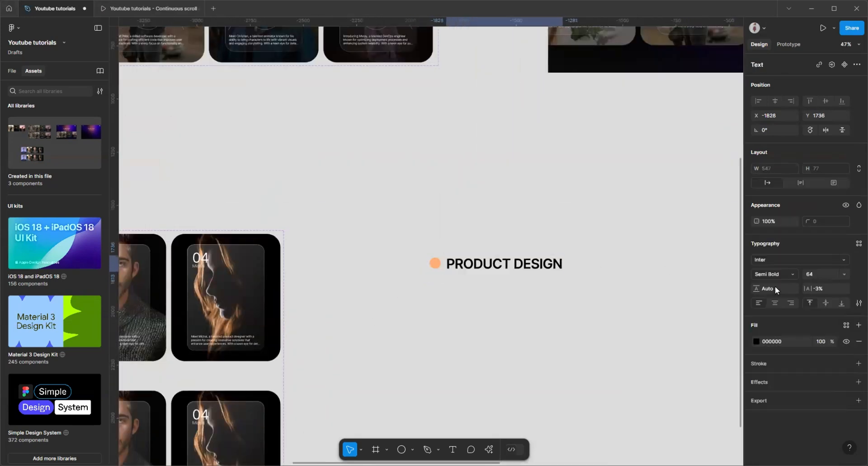
left_click(782, 342)
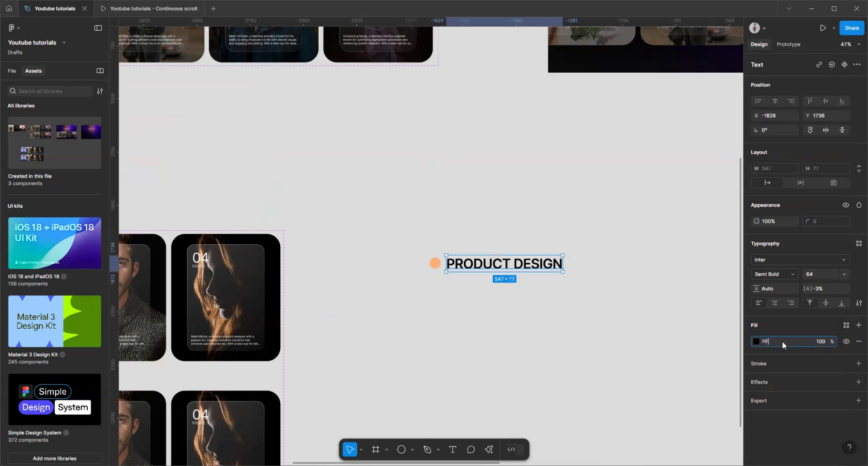
type("FF")
key("Return")
- Wrap the circle and text in a horizontal auto layout frame and shift it slightly up and left
left_click_drag(620, 304, 379, 229)
scroll(579, 250, "up", 5)
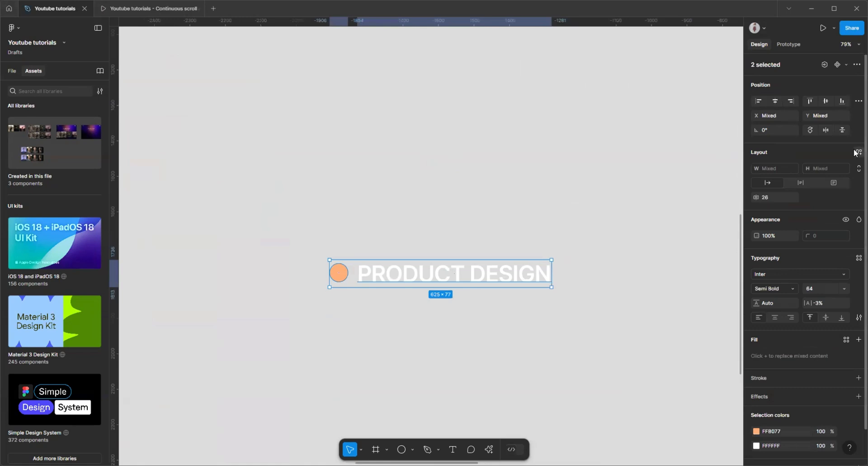
key("shift+a")
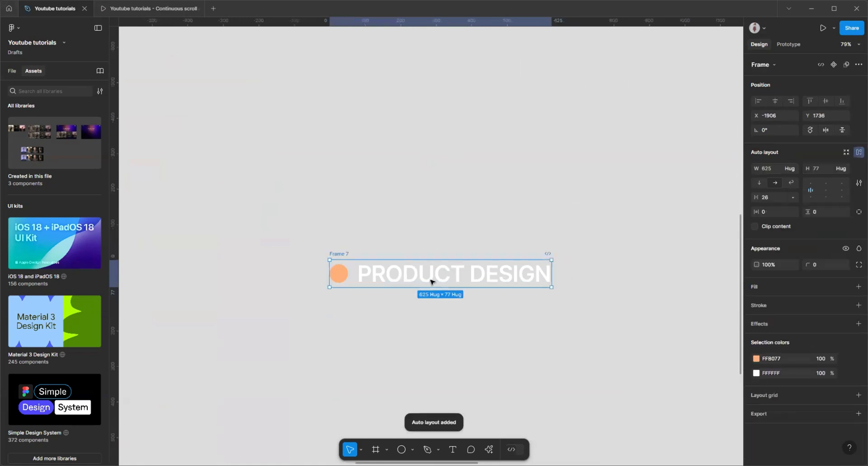
right_click(344, 254)
left_click(292, 241)
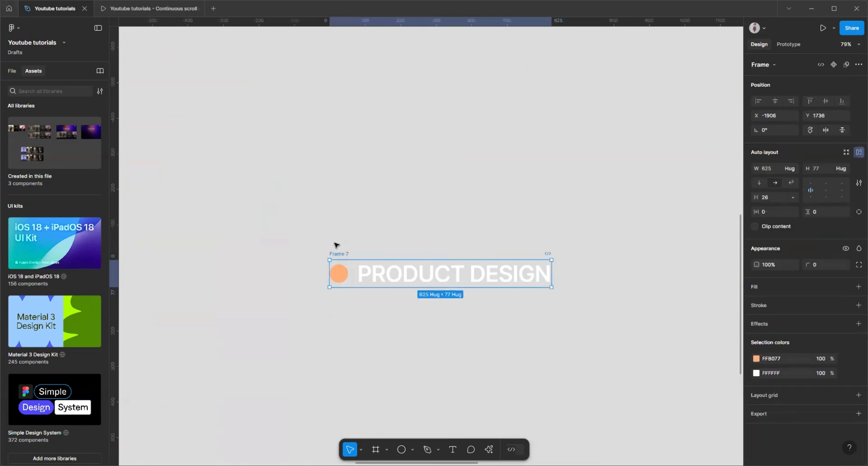
left_click_drag(328, 250, 297, 228)
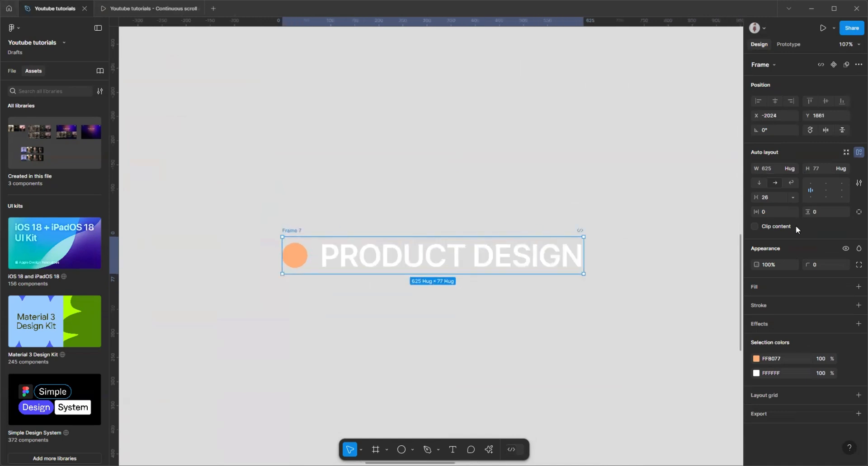
- Set the auto layout gap between the circle and the text to 16
scroll(301, 225, "up", 3)
left_click(769, 199)
type("16")
key("Return")
- Rename the auto layout frame as "text"
double_click(301, 230)
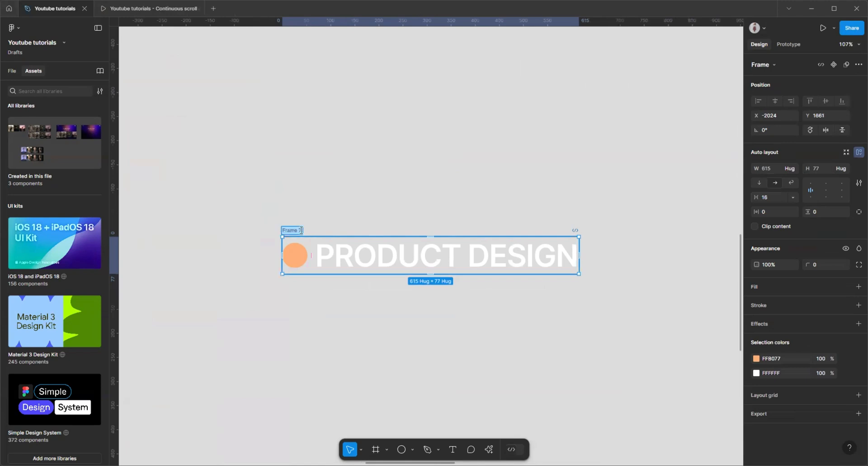
type("tex")
key("Return")
- Duplicate the PRODUCT DESIGN text frame vertically and change one copy's label to WEB DESIGN
left_click_drag(294, 271, 307, 212)
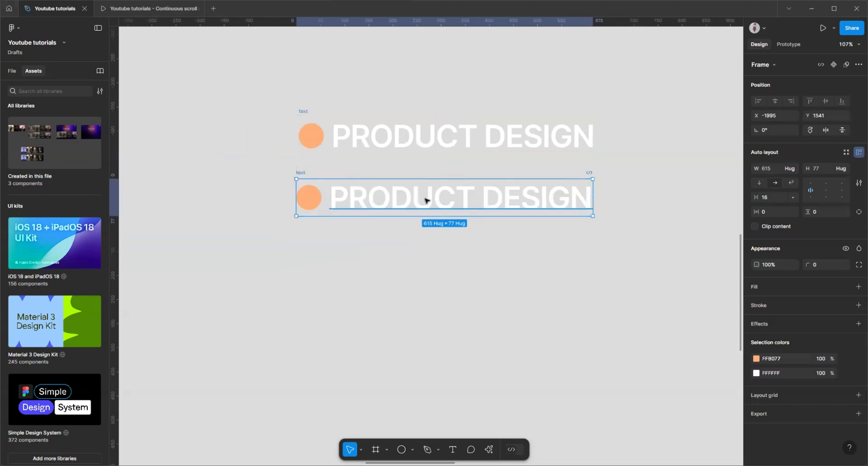
double_click(459, 194)
left_click_drag(472, 195, 260, 200)
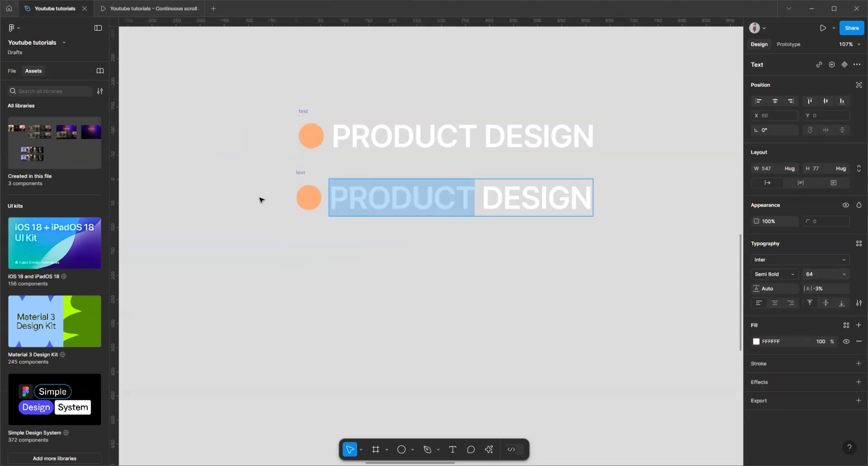
type("we")
key("BackSpace")
key("BackSpace")
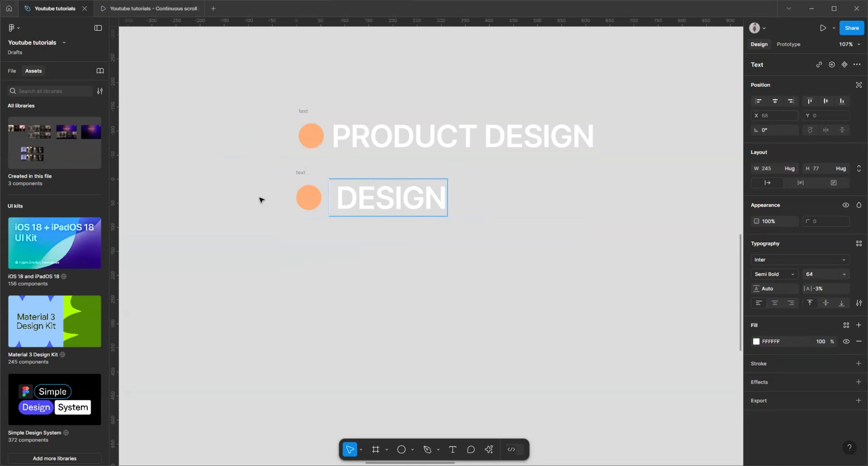
type("WEB")
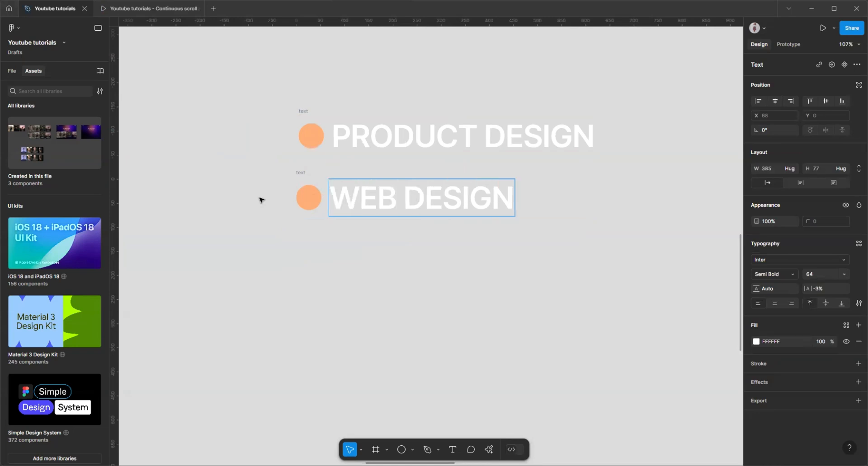
key("Escape")
- Duplicate the WEB DESIGN frame below itself and change the copy's label to WEB DEVELOPMENT
left_click(300, 173)
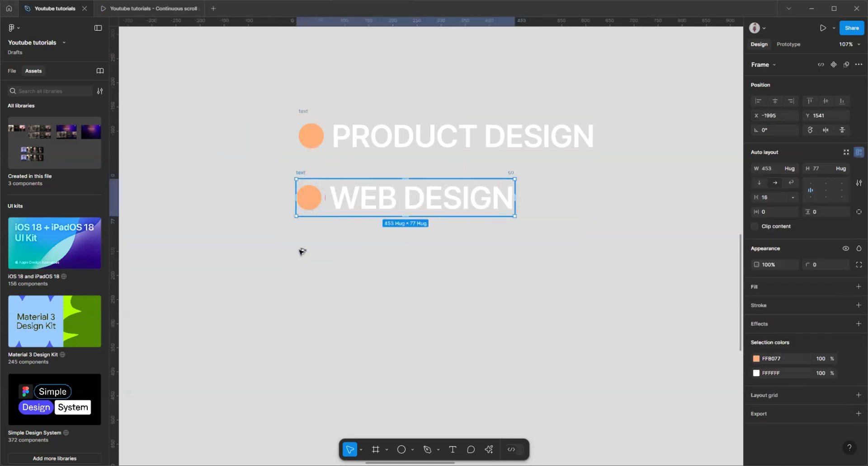
left_click_drag(300, 249, 309, 245)
double_click(418, 269)
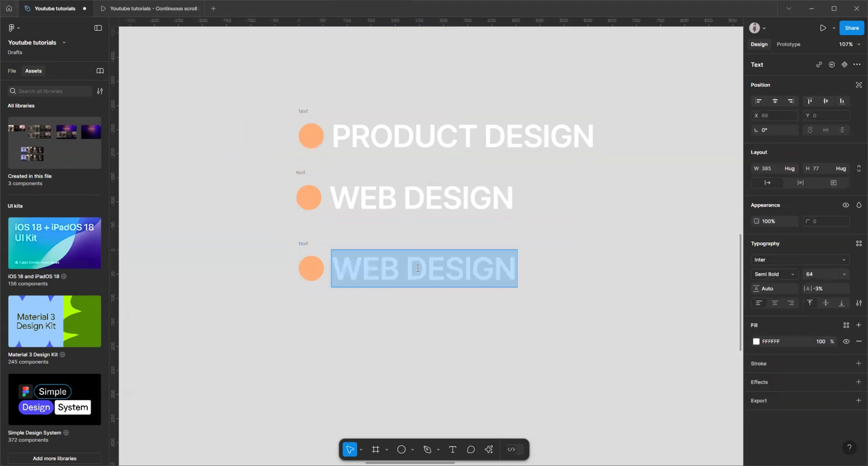
key("Right")
key("ctrl+shift+Left")
type("DE")
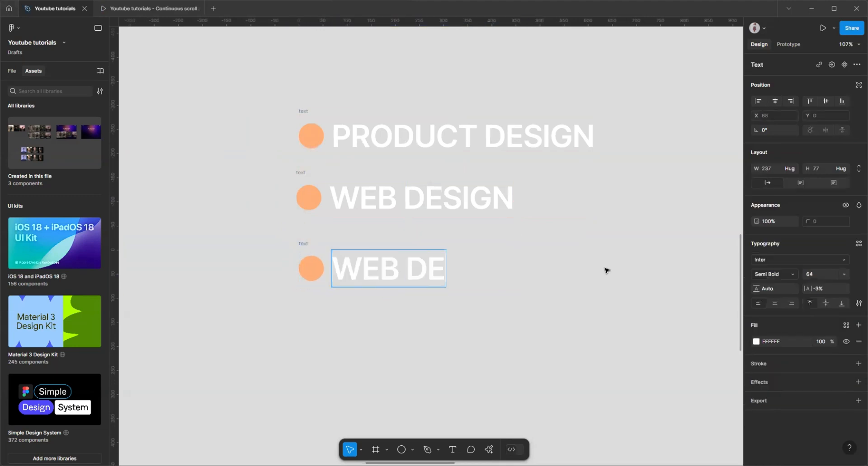
type("VELOPMENT")
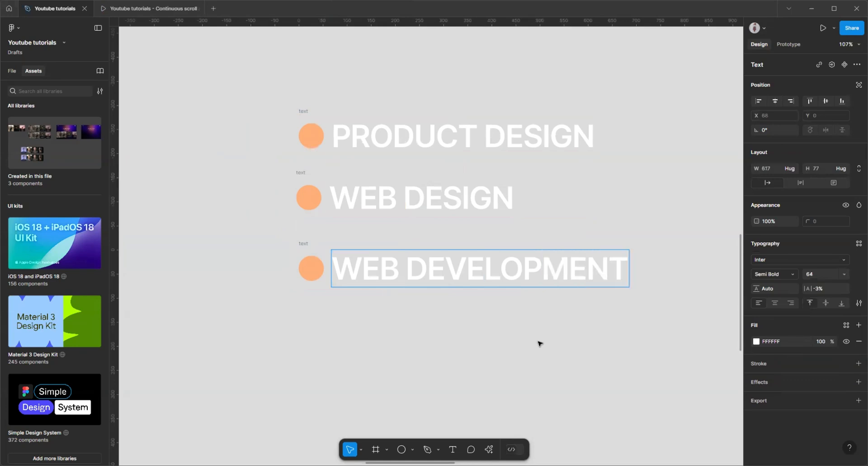
key("Escape")
- Duplicate the WEB DEVELOPMENT frame below itself and change the copy's label to PRODUCT MANAGEMENT
left_click(302, 243)
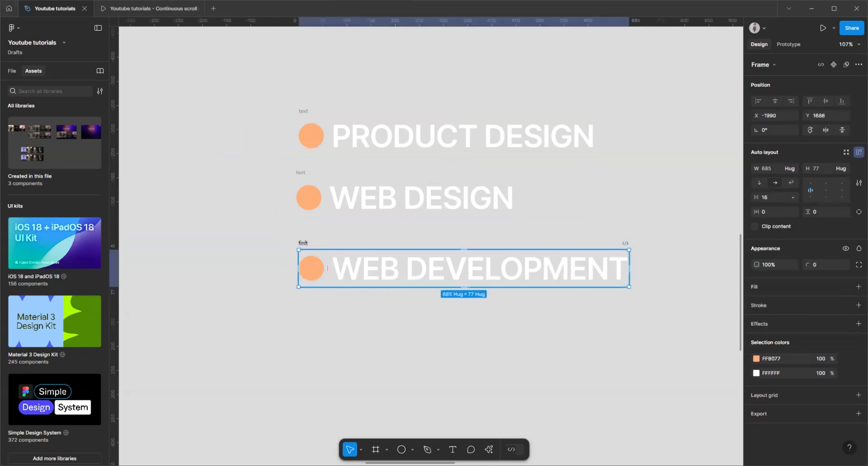
left_click_drag(307, 269, 307, 336)
double_click(411, 337)
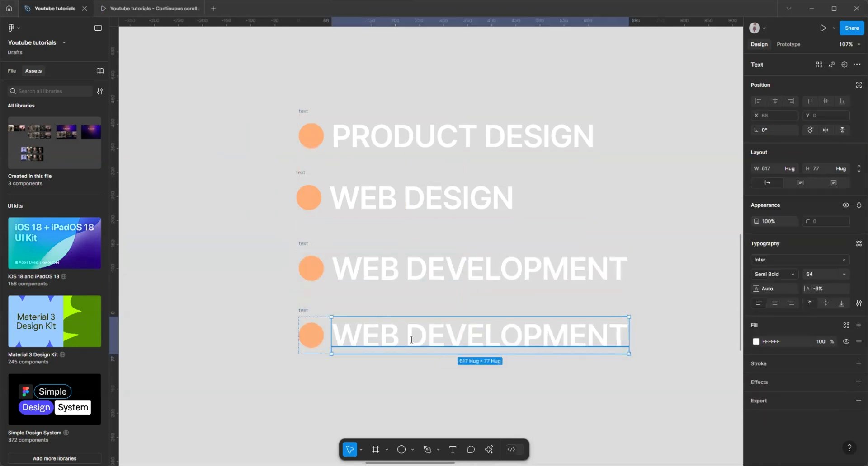
double_click(412, 340)
type("PRODU")
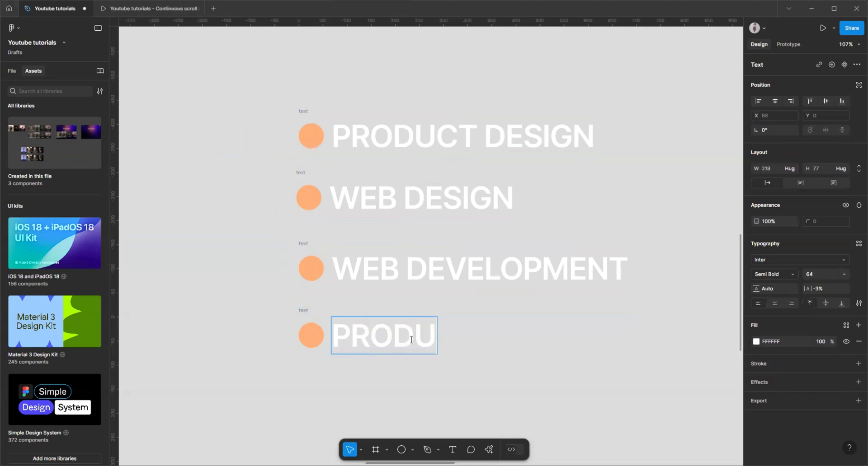
type("CT MANAG")
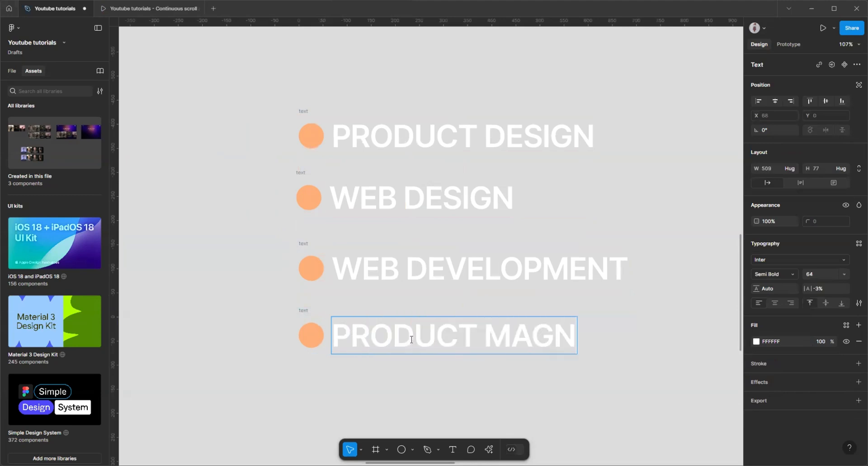
key("BackSpace")
type("AGEMENT")
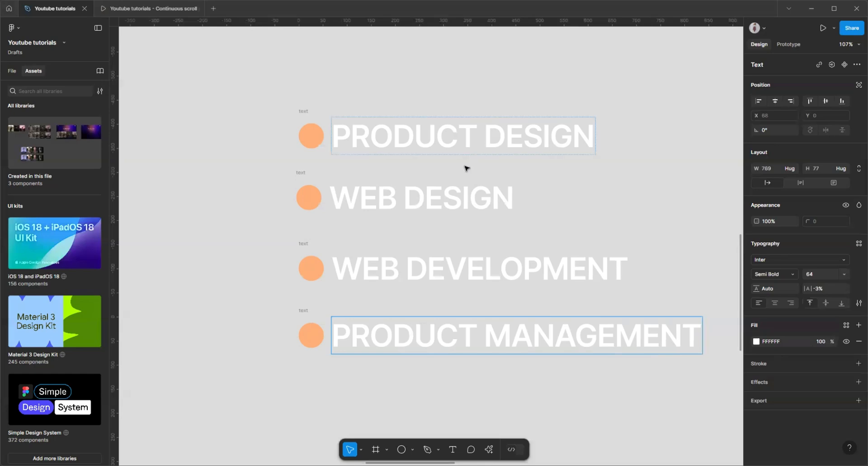
scroll(390, 205, "down", 5, "ctrl")
key("Escape")
left_click(538, 219)
- Wrap all four text frames in one auto layout frame with horizontal direction
scroll(531, 212, "up", 2, "ctrl")
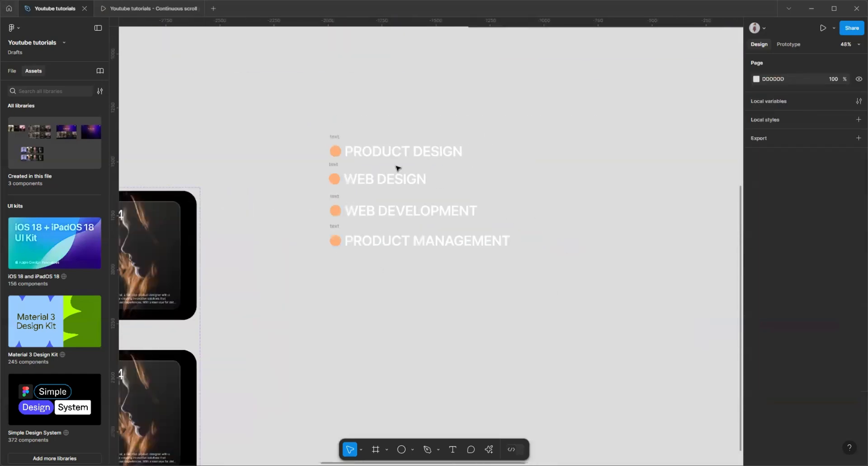
left_click_drag(281, 112, 559, 297)
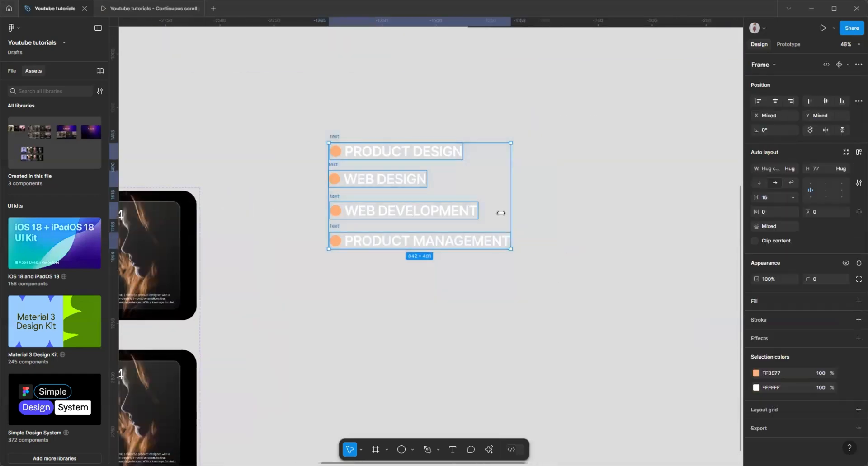
right_click(424, 159)
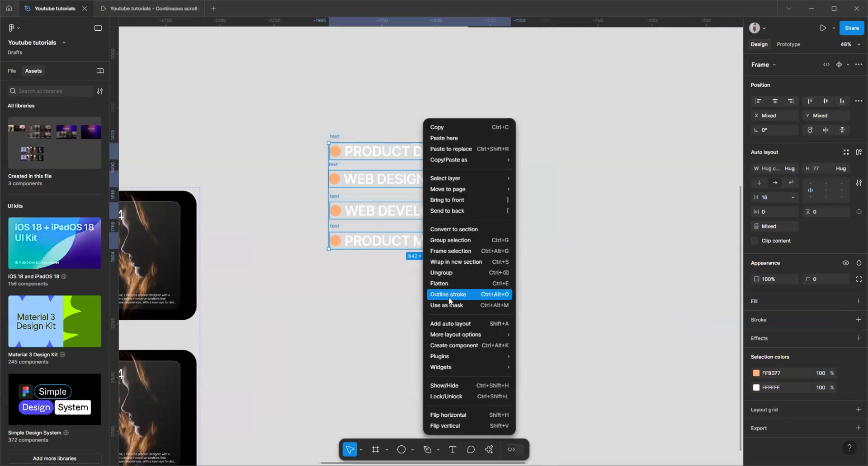
left_click(455, 324)
scroll(508, 188, "up", 3)
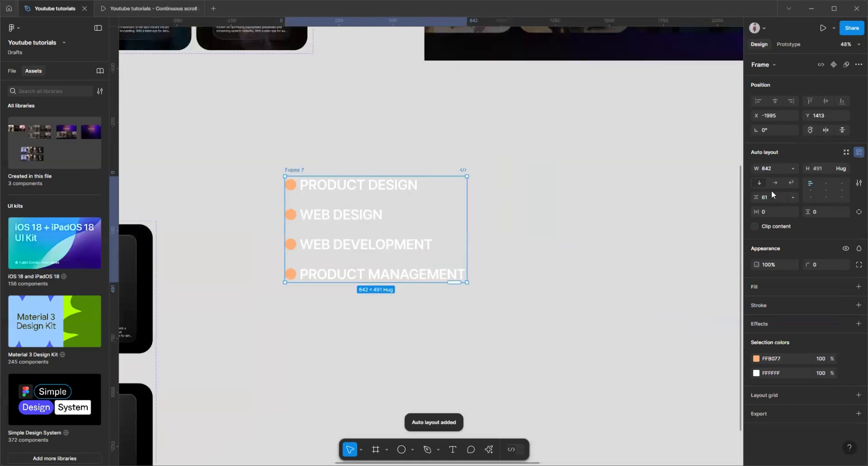
left_click(775, 182)
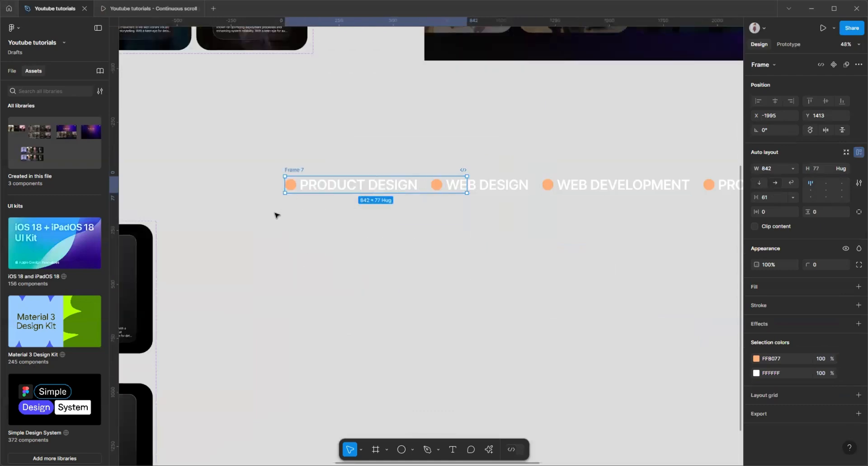
- Set the row frame's width to hug its contents and its auto layout gap to 24
scroll(275, 215, "down", 3)
left_click(791, 168)
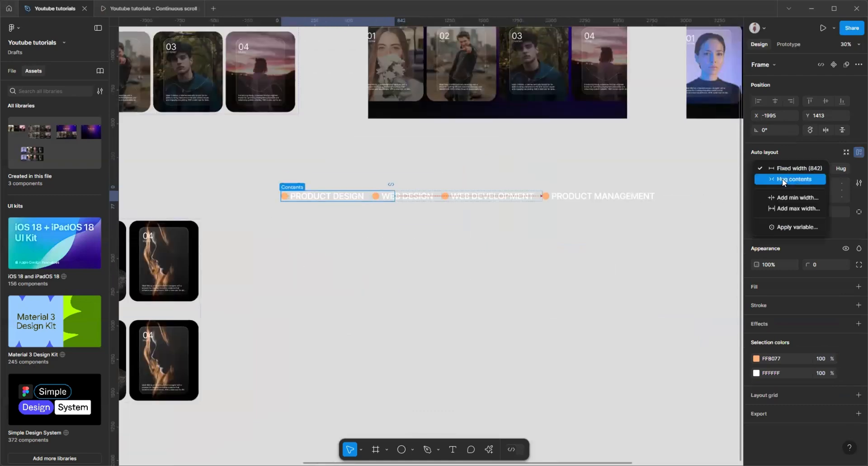
left_click(782, 178)
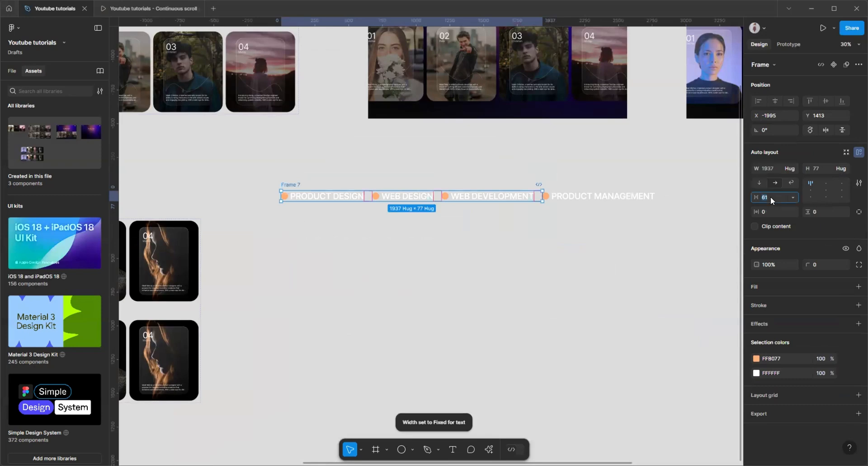
key("Return")
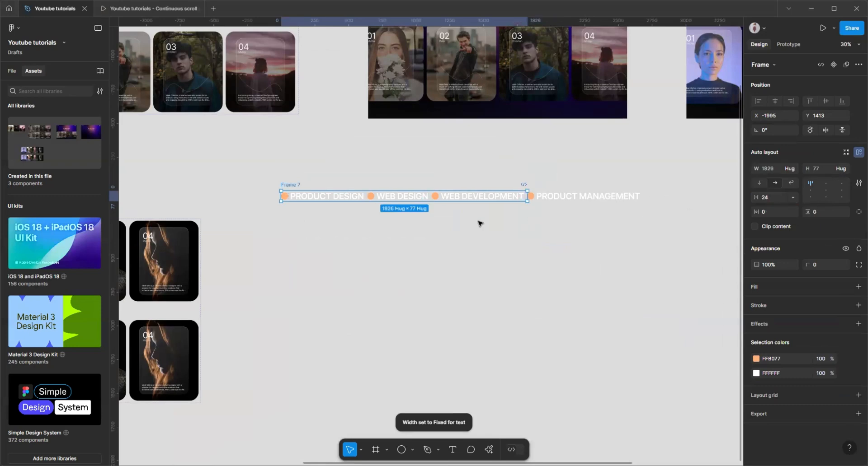
- Make the PRODUCT MANAGEMENT label hug its contents so the row frame encloses all four labels, and reselect the row
scroll(477, 220, "up", 3)
scroll(664, 199, "down", 2)
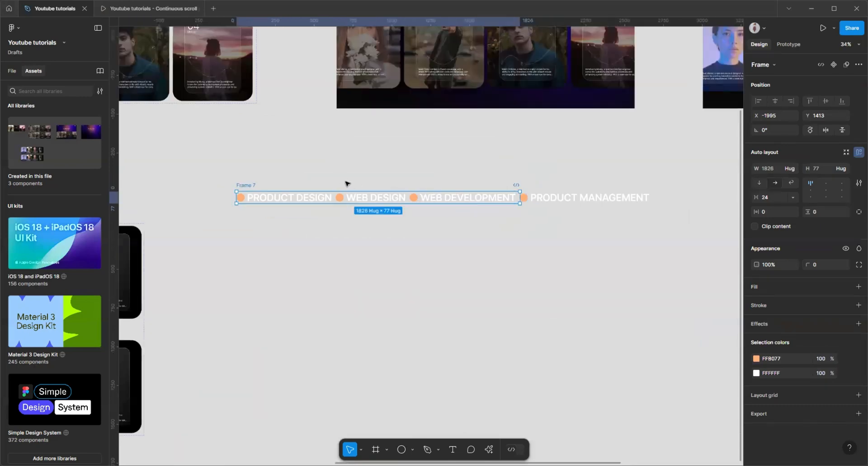
left_click(370, 189)
left_click(415, 202, "ctrl")
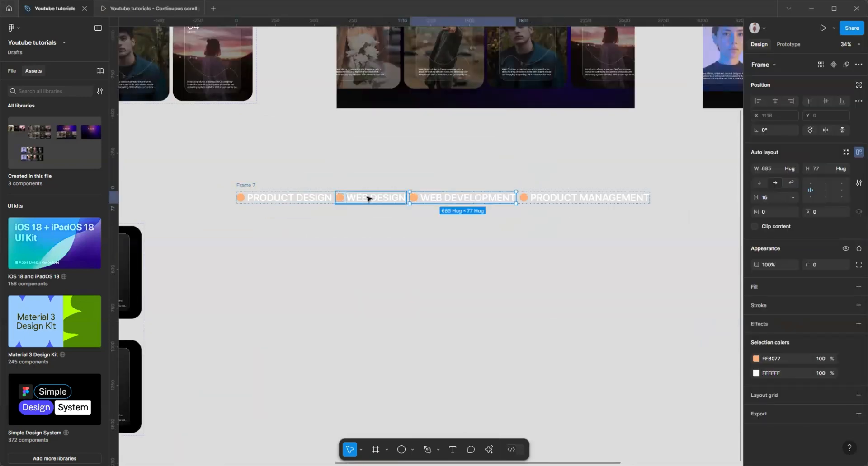
left_click(294, 198)
left_click(243, 186)
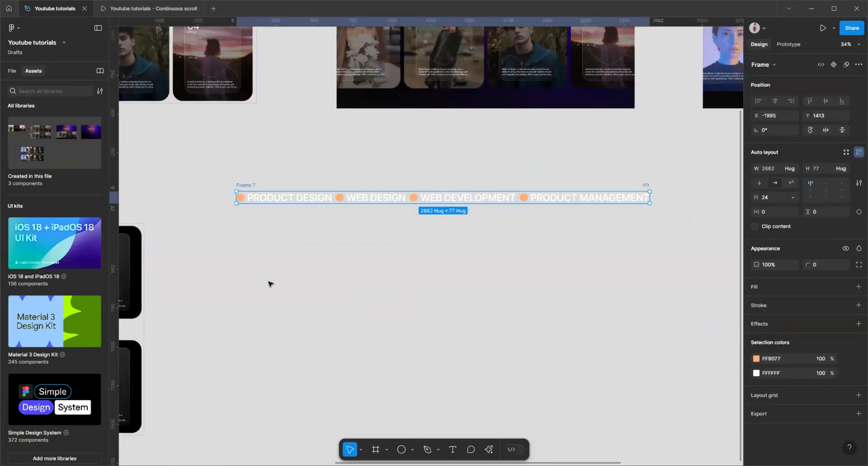
- Move the label row below the landing page frames and rename it "CONTAINER"
scroll(270, 284, "down", 4)
left_click_drag(272, 245, 328, 272)
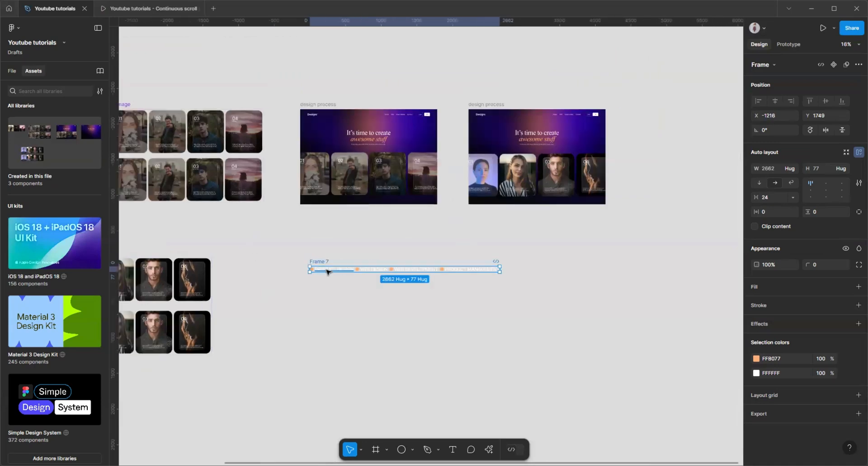
scroll(329, 272, "up", 3)
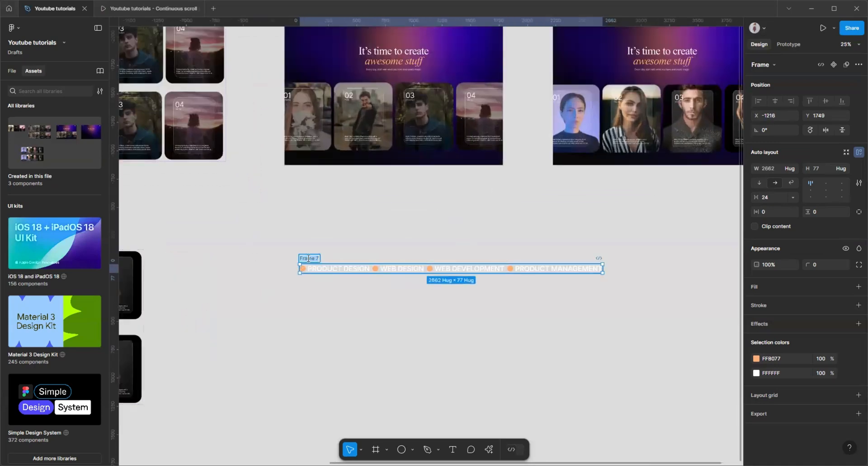
type("coNTAINE")
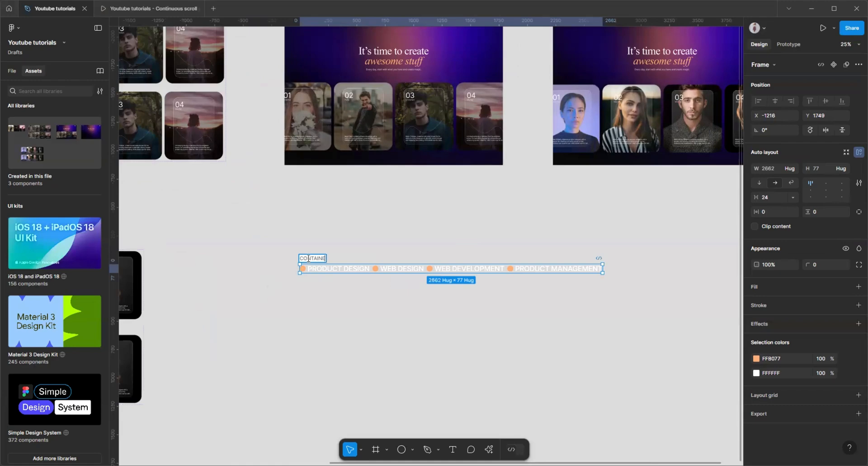
type("R")
key("Return")
- Duplicate all four labels inside CONTAINER so the sequence repeats once more along the row
scroll(314, 175, "up", 1)
left_click(314, 174)
left_click(391, 175, "shift")
left_click(452, 175, "shift")
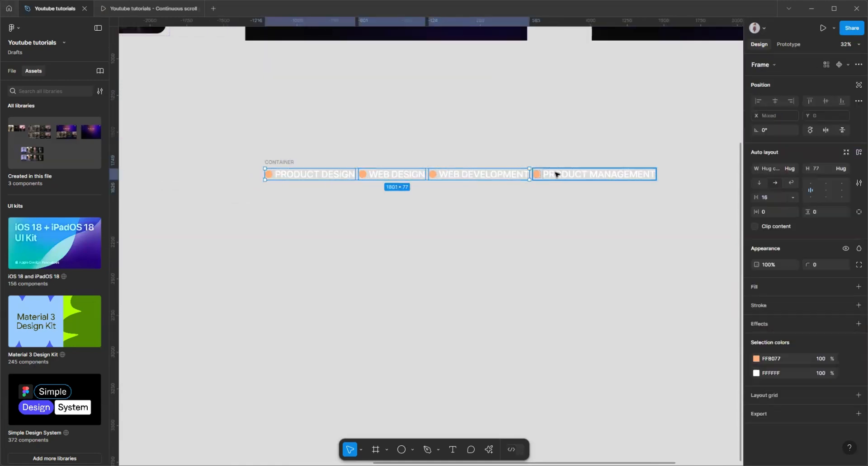
left_click(557, 175, "shift")
left_click(287, 163)
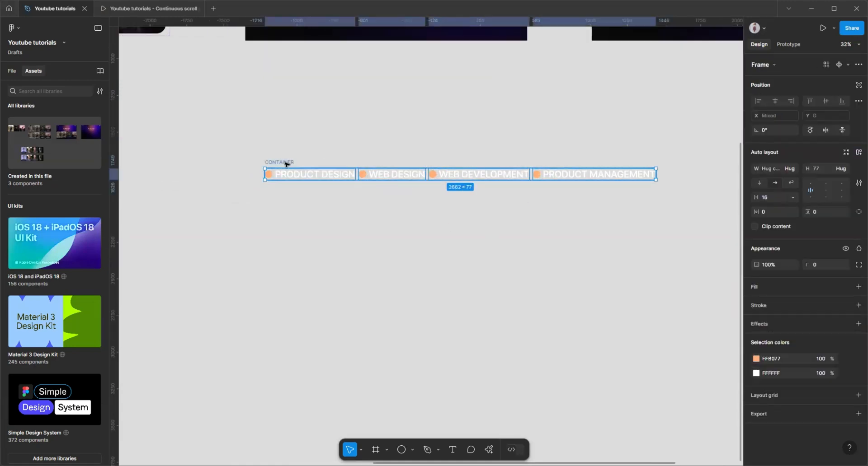
scroll(285, 164, "down", 2)
key("ctrl+d")
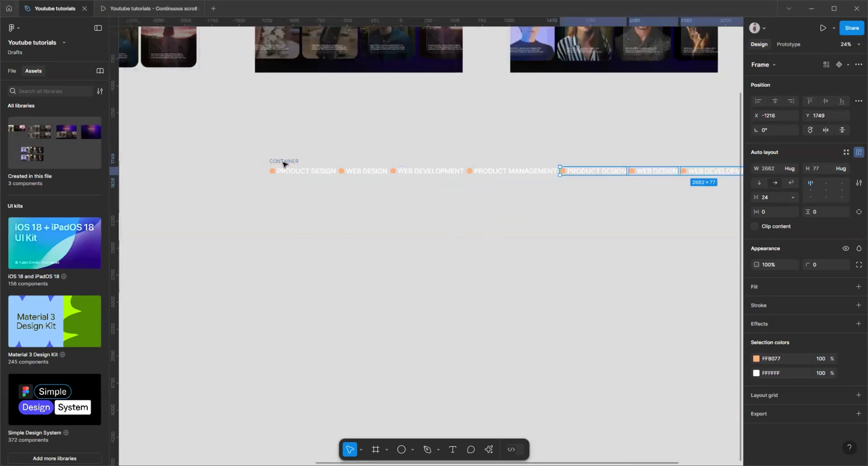
scroll(285, 164, "down", 2)
scroll(335, 200, "up", 2)
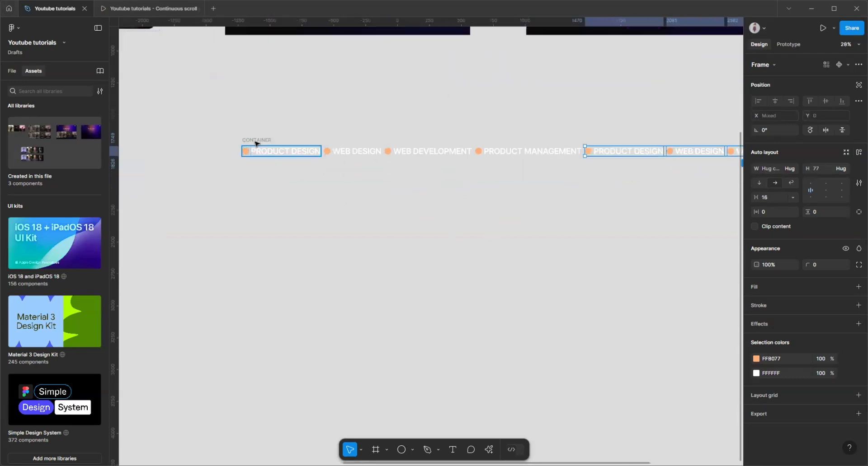
- Select the CONTAINER frame and remove its auto layout
key("shift+a")
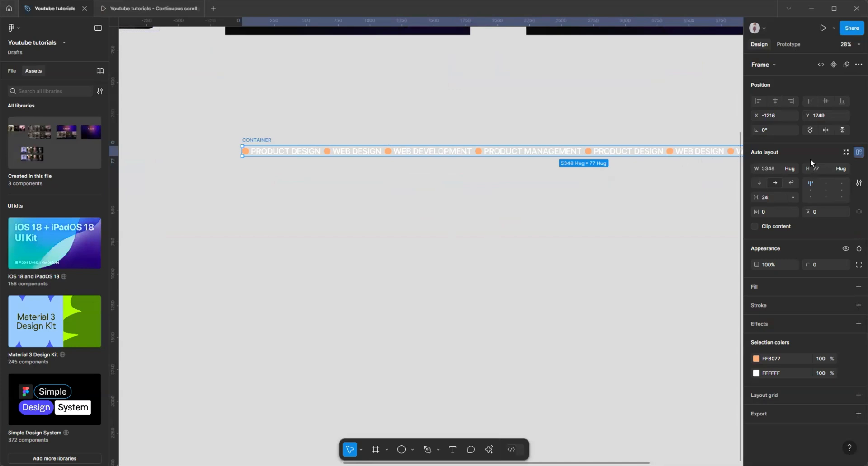
left_click(855, 155)
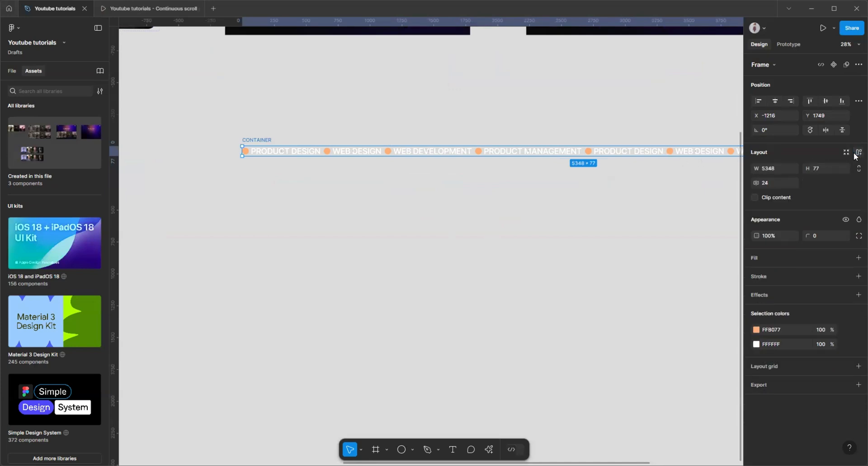
right_click(261, 143)
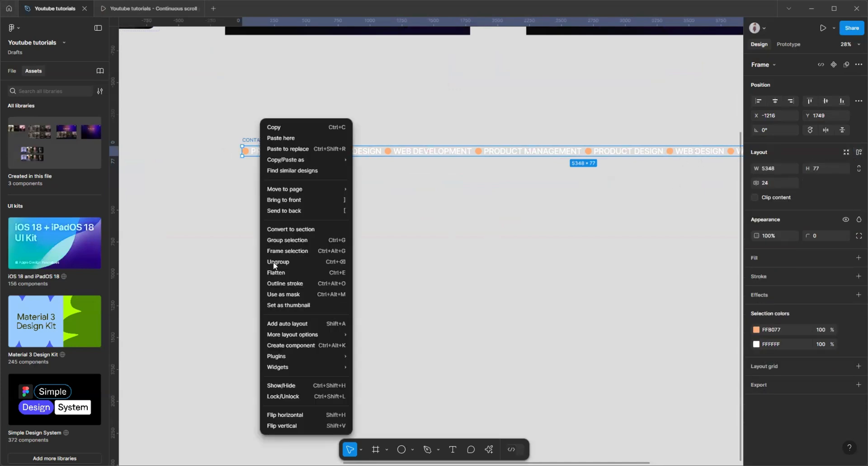
left_click(432, 217)
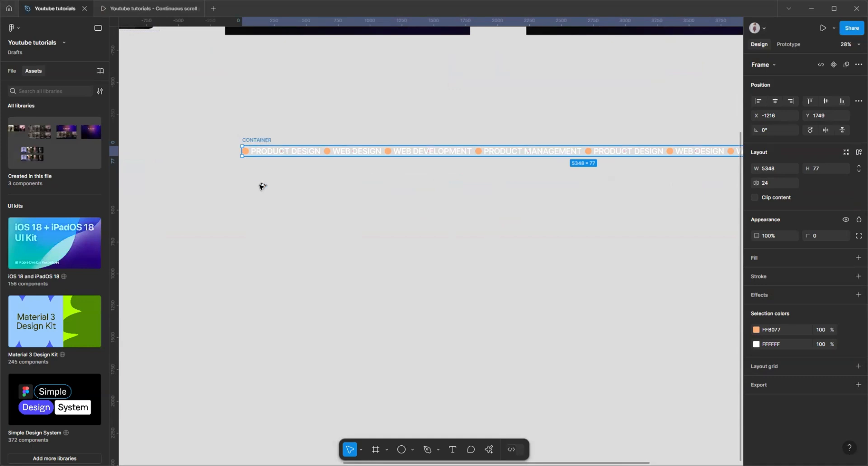
- Duplicate the CONTAINER label row directly below the original, keeping the left edges aligned
left_click_drag(261, 152, 260, 192)
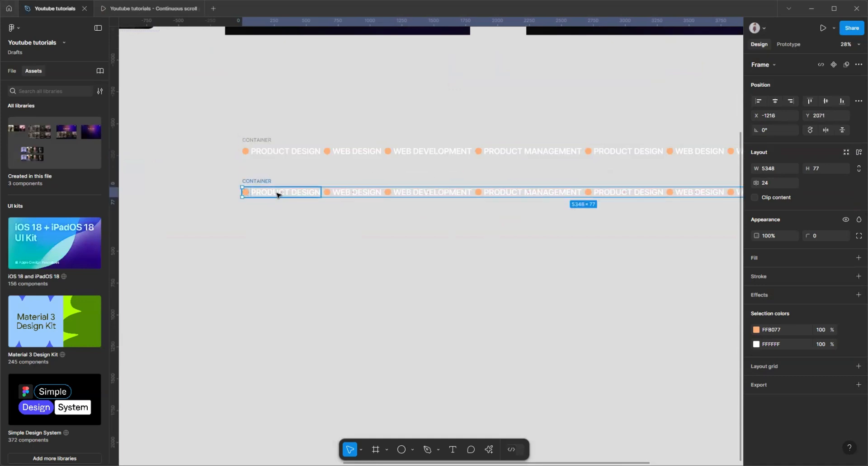
left_click(278, 196)
left_click(363, 194, "shift")
scroll(192, 150, "up", 4)
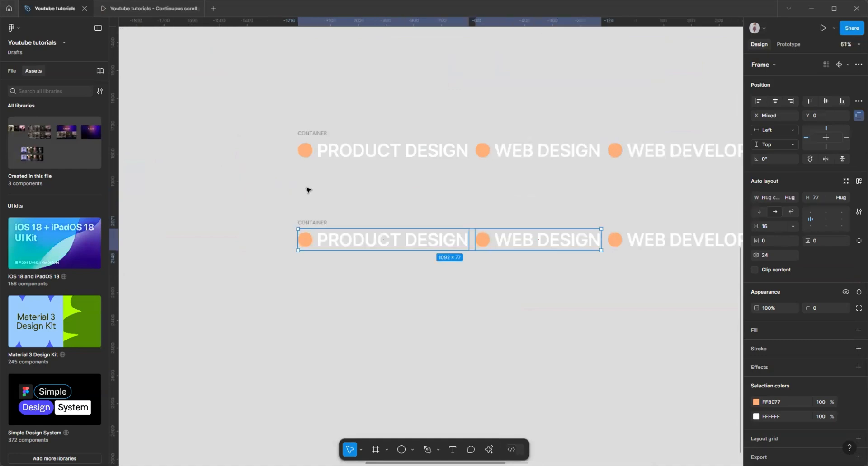
- Place a vertical ruler guide along the shared left edge of both CONTAINER rows
left_click(309, 210)
left_click(312, 222)
left_click(313, 133, "shift")
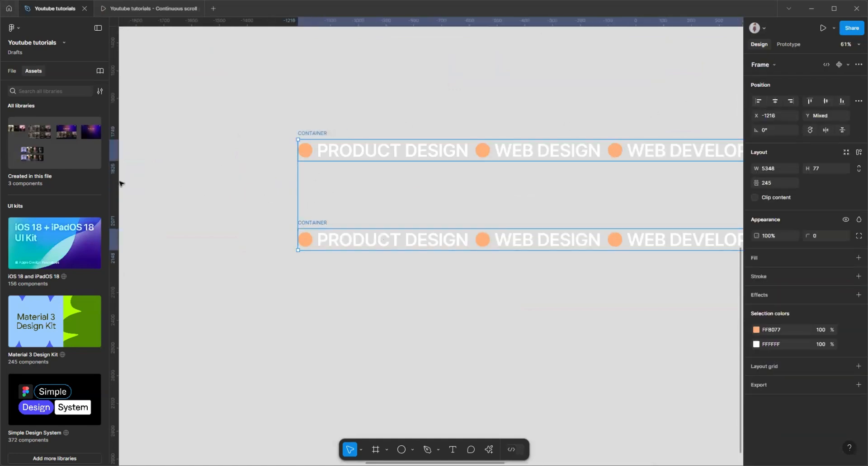
left_click_drag(122, 184, 297, 181)
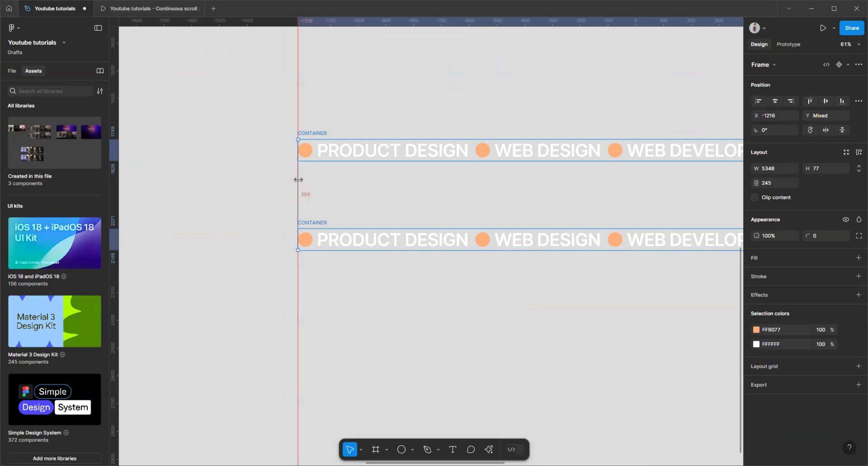
left_click(347, 96)
scroll(391, 230, "right", 3)
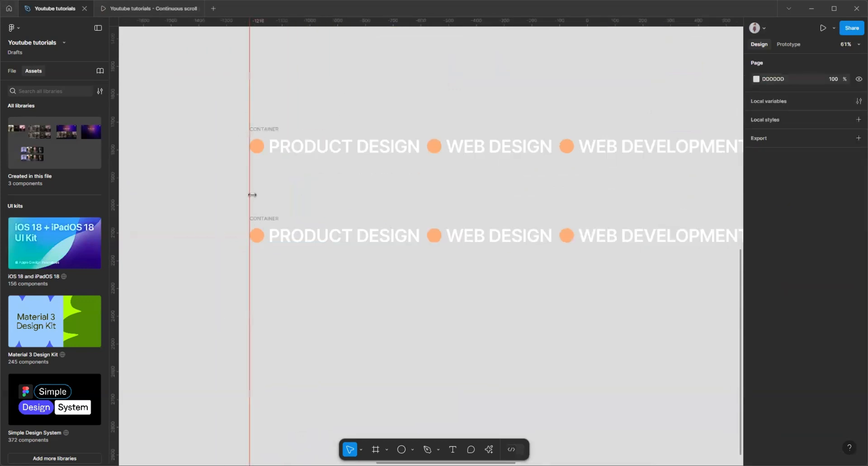
- Select all eight labels in the lower CONTAINER and shift them left until the second PRODUCT DESIGN label starts at the guide
scroll(230, 205, "down", 3)
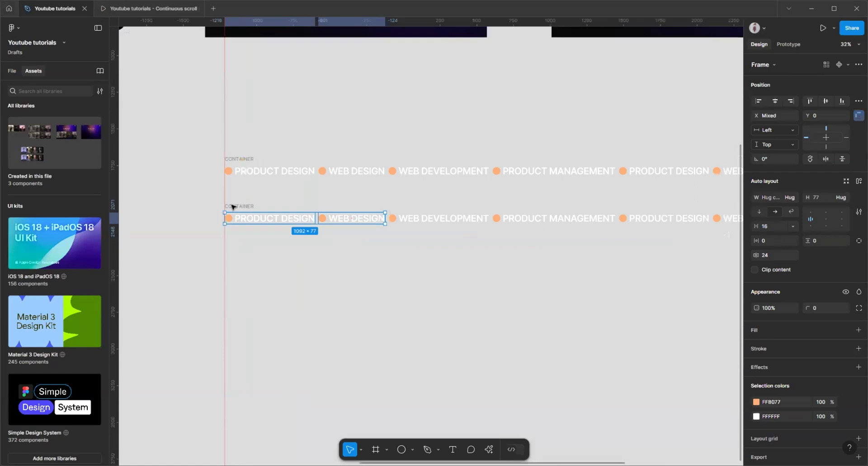
scroll(230, 206, "up", 1)
scroll(280, 198, "right", 3)
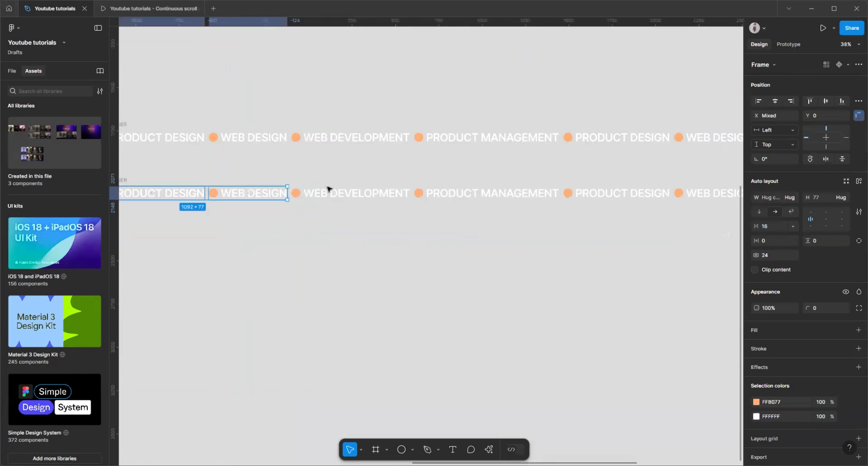
left_click(404, 197, "shift")
left_click(448, 193, "shift")
left_click(598, 193, "shift")
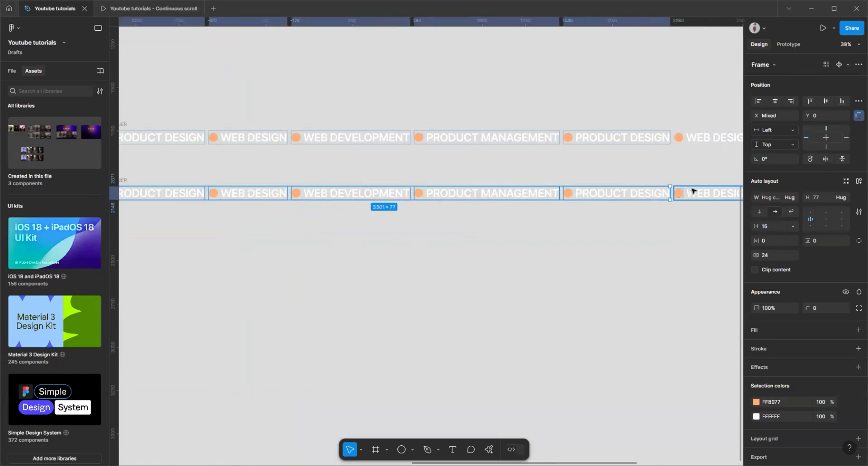
left_click(694, 193, "shift")
scroll(482, 243, "down", 3)
scroll(430, 253, "down", 1)
scroll(574, 235, "up", 1)
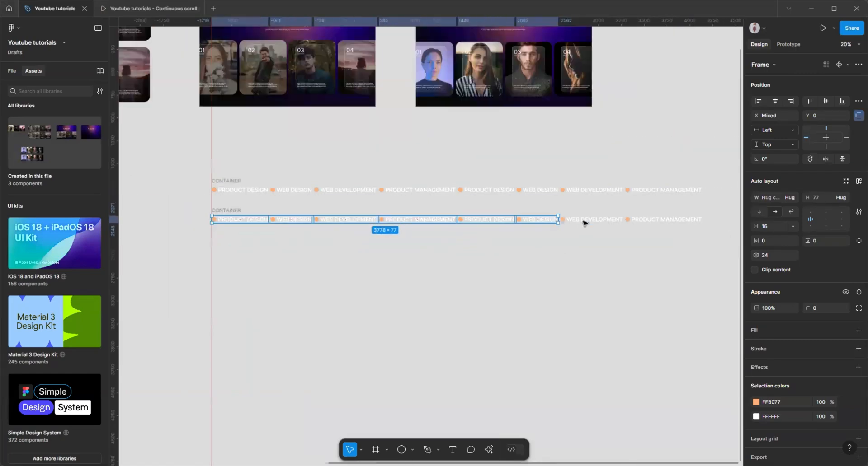
left_click(587, 219, "shift")
left_click(655, 220, "shift")
scroll(418, 246, "up", 4)
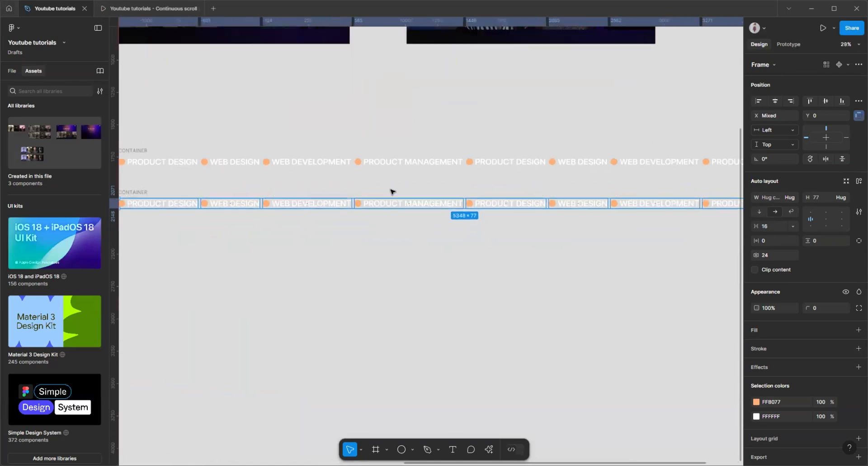
scroll(397, 173, "down", 2)
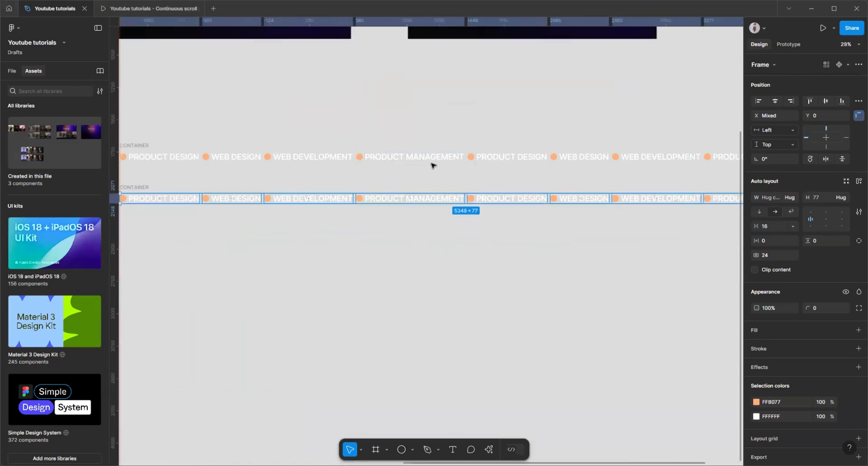
scroll(339, 219, "down", 2)
scroll(473, 227, "up", 4)
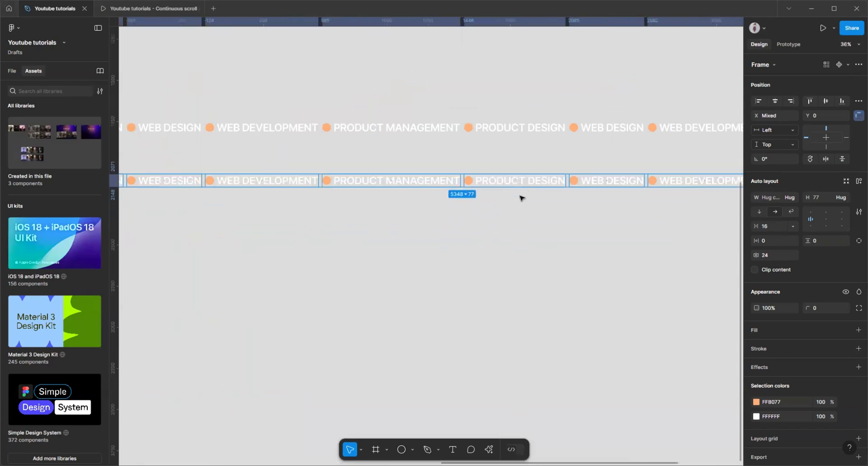
scroll(277, 199, "down", 3)
scroll(252, 141, "up", 3)
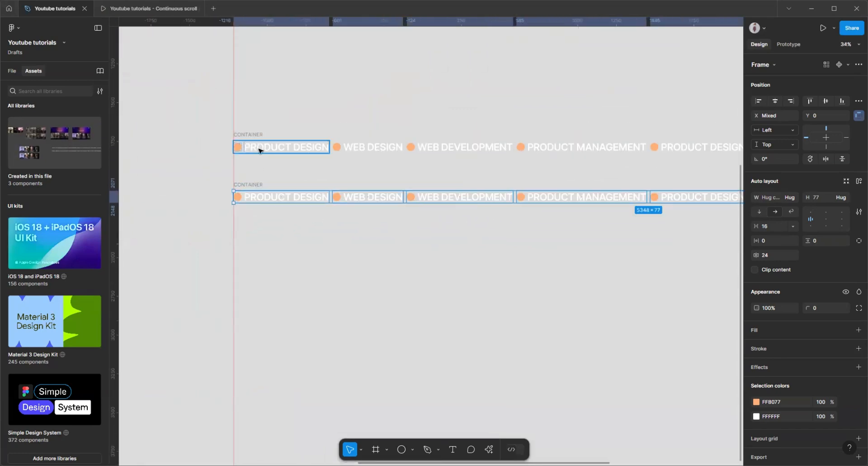
scroll(318, 246, "down", 1)
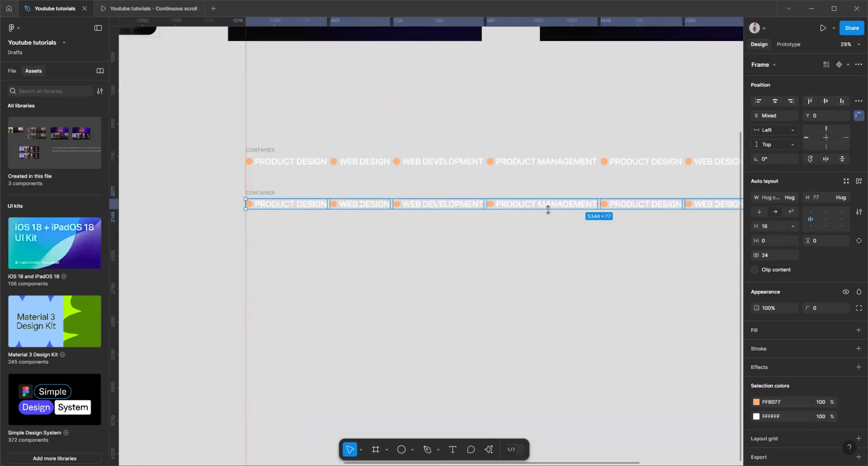
key("shift+Left")
key("shift+Left")
key("shift+Left")
key("shift+Left")
key("shift+Left")
key("shift+Left")
key("shift+Left")
key("shift+Left")
key("shift+Left")
key("shift+Left")
key("shift+Left")
key("shift+Left")
key("shift+Left")
key("shift+Left")
key("shift+Left")
key("shift+Left")
key("shift+Left")
key("shift+Left")
key("shift+Left")
key("shift+Left")
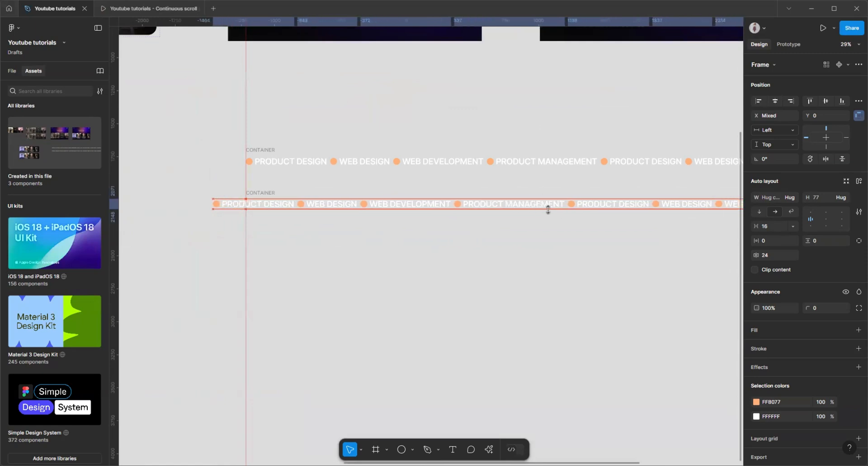
key("shift+Left")
key("shift+Left")
key("shift+Left")
key("shift+Left")
key("shift+Left")
key("shift+Left")
key("shift+Left")
key("shift+Left")
key("shift+Left")
key("shift+Left")
key("shift+Left")
key("shift+Left")
key("shift+Left")
key("shift+Left")
key("shift+Left")
key("shift+Left")
key("shift+Left")
key("shift+Left")
key("shift+Left")
key("shift+Left")
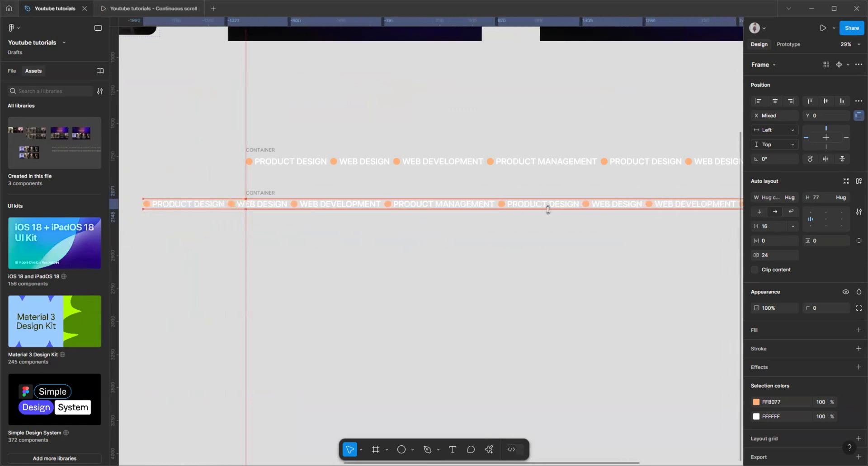
key("shift+Left")
key("shift+Left")
key("shift+Left")
key("shift+Left")
key("shift+Left")
key("shift+Left")
key("shift+Left")
key("shift+Left")
key("shift+Left")
key("shift+Left")
key("shift+Left")
key("shift+Left")
key("shift+Left")
key("shift+Left")
key("shift+Left")
key("shift+Left")
key("shift+Left")
key("shift+Left")
key("shift+Left")
key("shift+Left")
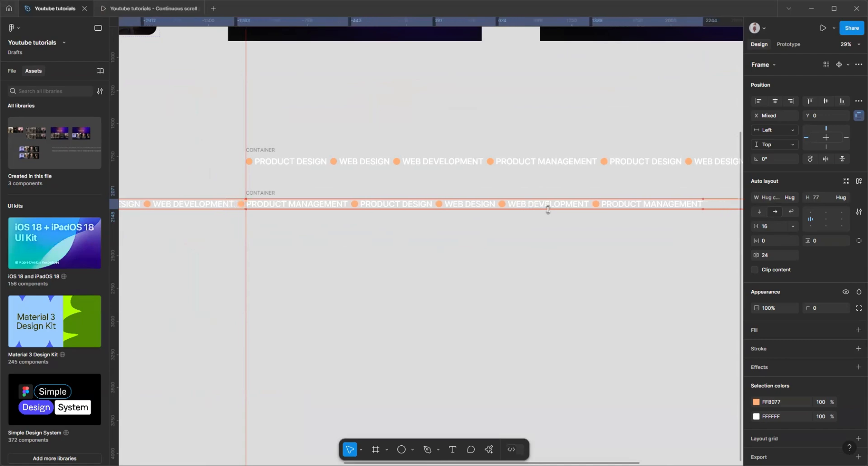
key("shift+Left")
key("shift+Left")
key("shift+Left")
key("shift+Left")
key("shift+Left")
key("shift+Left")
key("shift+Left")
key("shift+Left")
key("shift+Left")
key("shift+Left")
key("shift+Left")
key("shift+Left")
key("shift+Left")
key("shift+Left")
key("shift+Left")
key("shift+Left")
key("shift+Left")
key("shift+Left")
key("shift+Left")
key("shift+Left")
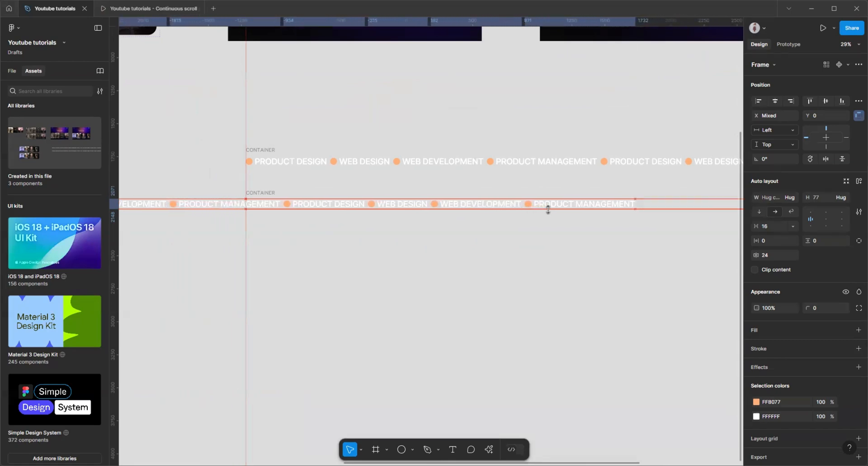
scroll(264, 204, "up", 10)
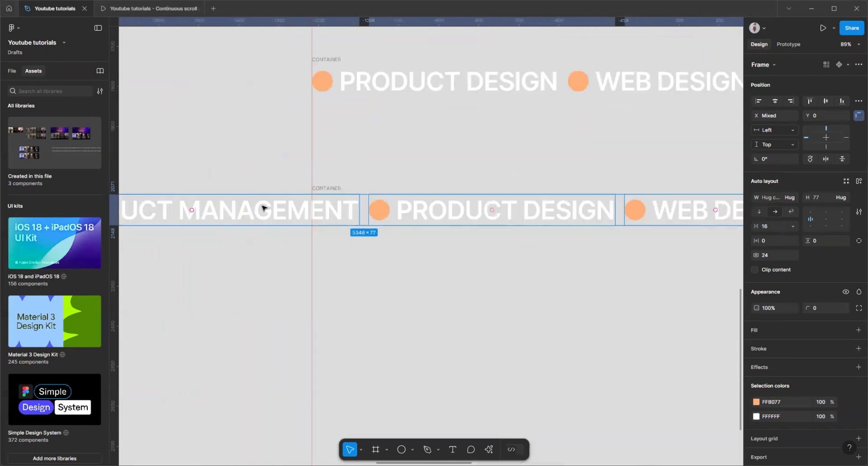
key("shift+Left")
key("shift+Left")
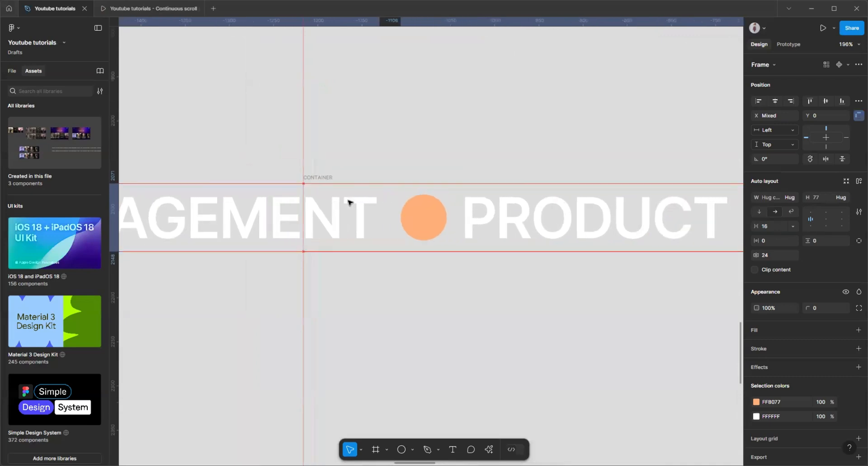
key("shift+Left")
key("shift+Left")
key("shift+Left")
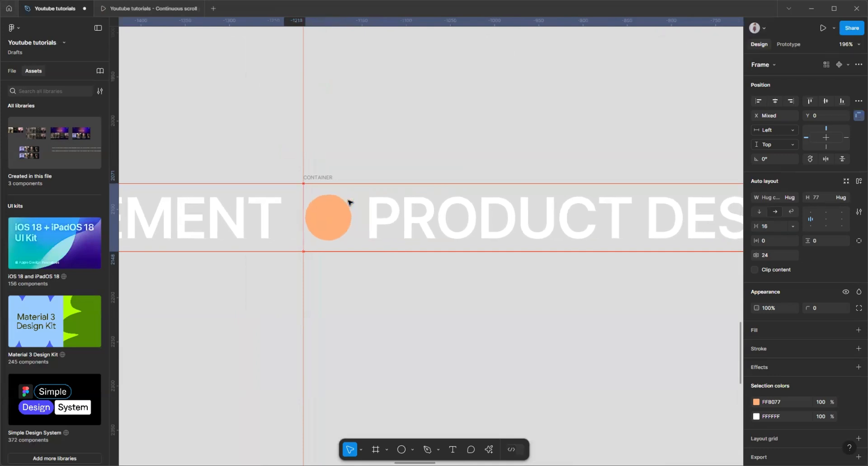
scroll(333, 219, "up", 5)
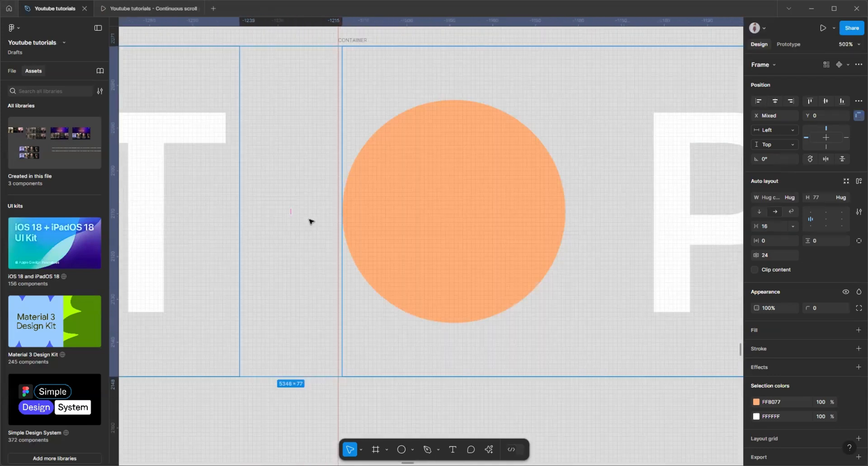
scroll(310, 221, "up", 4)
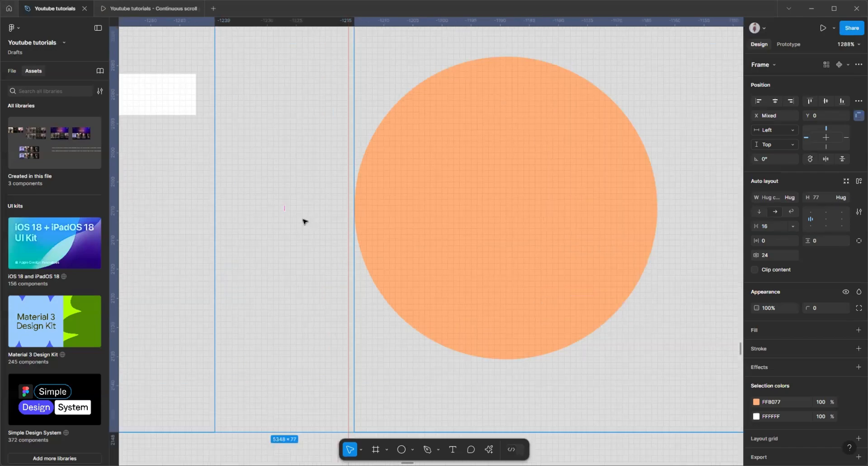
scroll(294, 223, "down", 1)
scroll(418, 246, "down", 15)
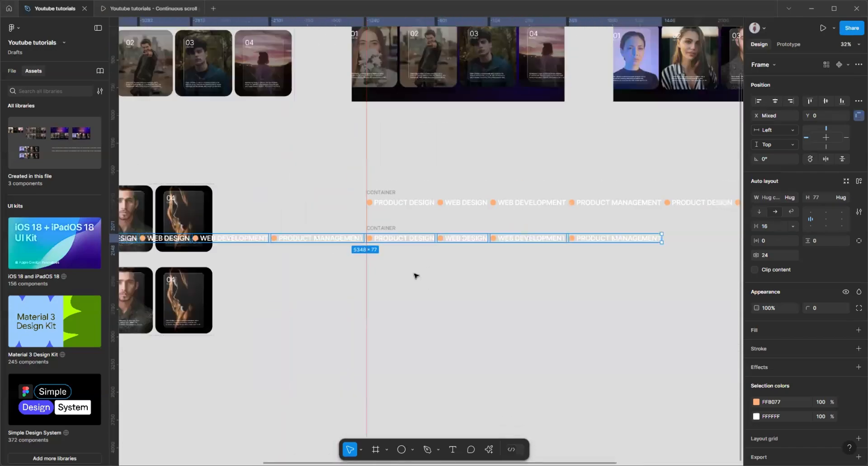
- Shorten the upper CONTAINER from its right side to 2661 wide, ending after the first PRODUCT MANAGEMENT label, and enable content clipping
left_click(451, 210)
scroll(451, 210, "down", 2)
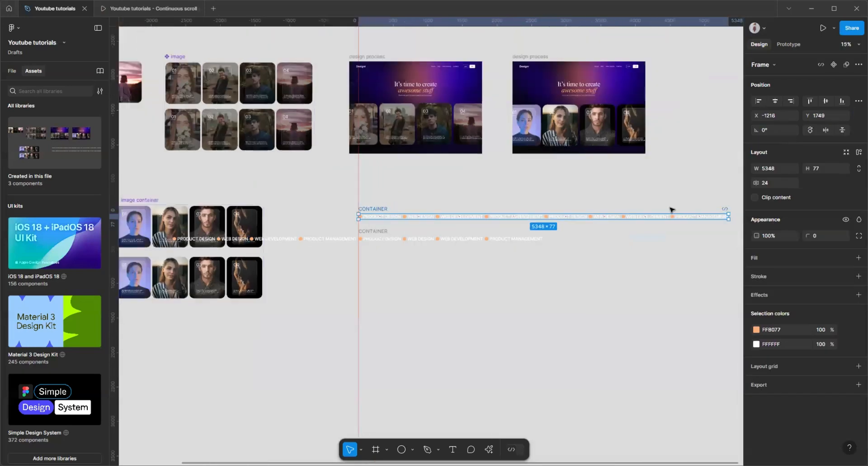
scroll(661, 210, "up", 2)
scroll(577, 221, "down", 2)
scroll(519, 224, "up", 2)
scroll(439, 219, "up", 2)
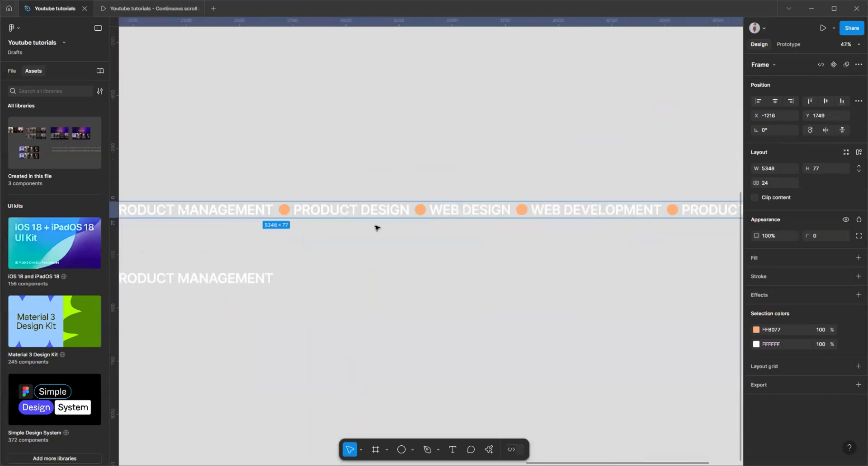
scroll(482, 209, "down", 2)
scroll(372, 167, "up", 3)
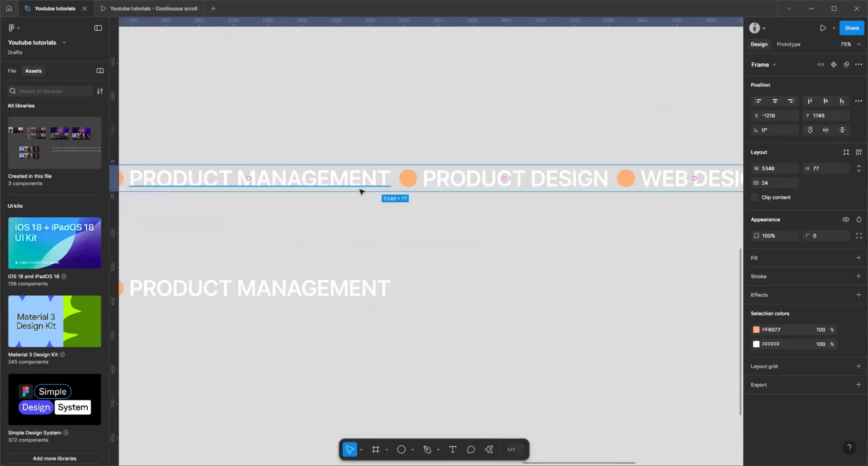
scroll(362, 193, "down", 3)
left_click_drag(625, 187, 376, 186)
scroll(370, 186, "up", 10)
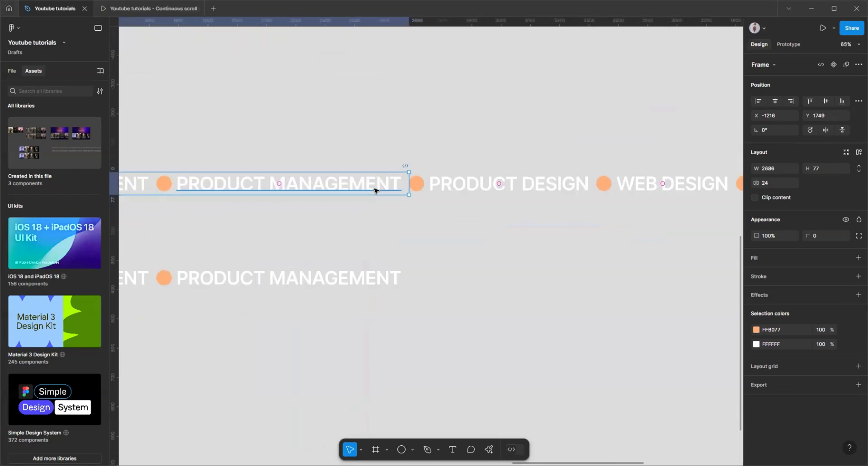
left_click_drag(444, 162, 422, 161)
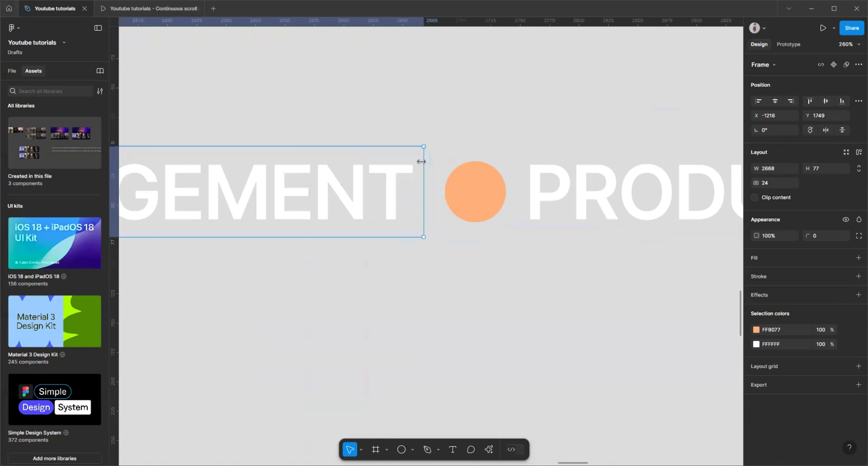
left_click(754, 199)
scroll(554, 153, "down", 10)
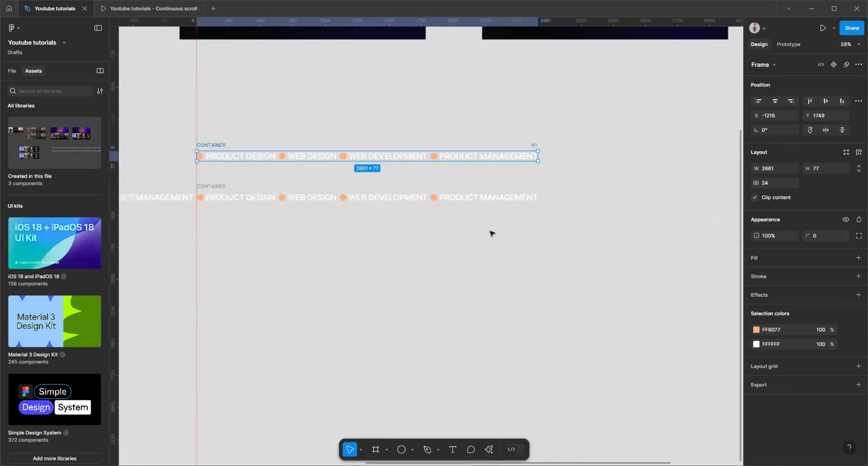
- Shorten the lower CONTAINER from its right side to 2661 wide, ending right after the PRODUCT MANAGEMENT label
scroll(374, 190, "left", 5)
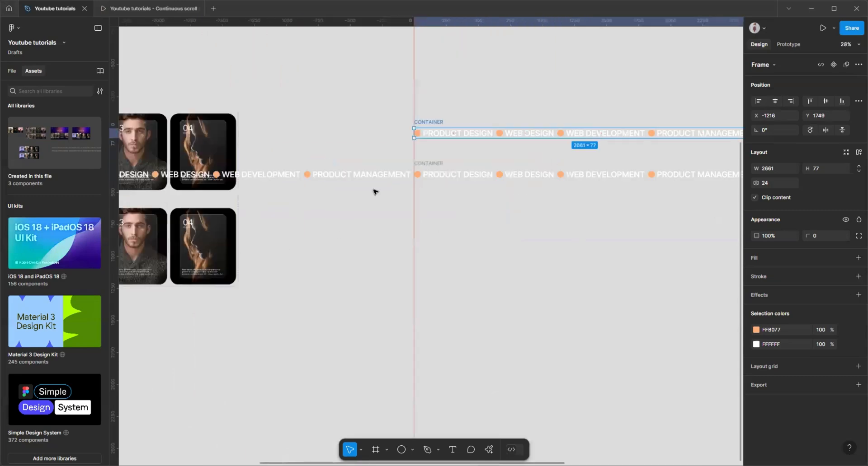
left_click(434, 161)
scroll(298, 201, "down", 4)
left_click_drag(585, 197, 398, 216)
scroll(395, 216, "up", 5)
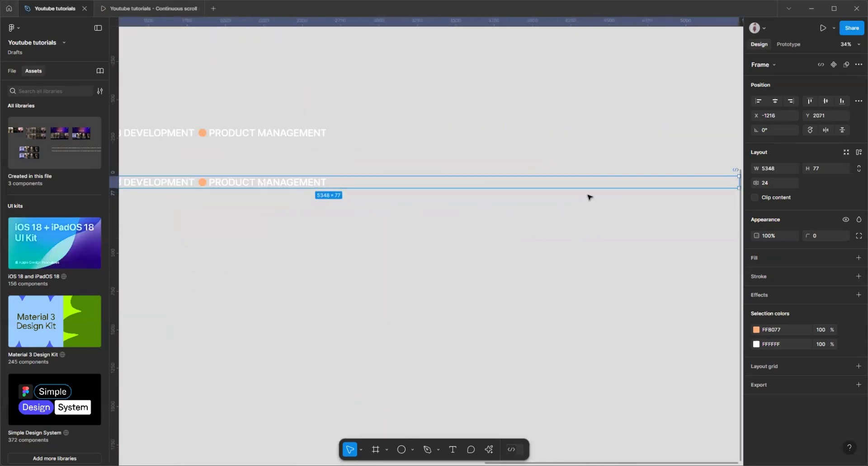
scroll(520, 195, "down", 3)
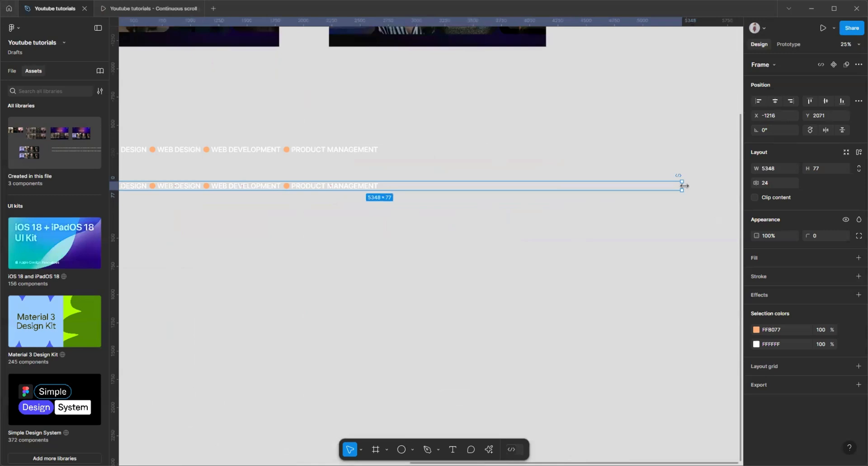
left_click_drag(684, 186, 385, 186)
scroll(388, 186, "up", 3)
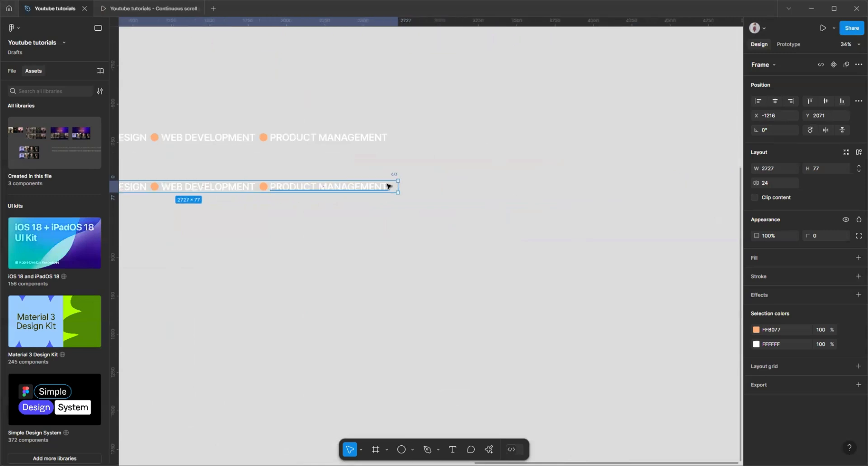
scroll(388, 186, "up", 15)
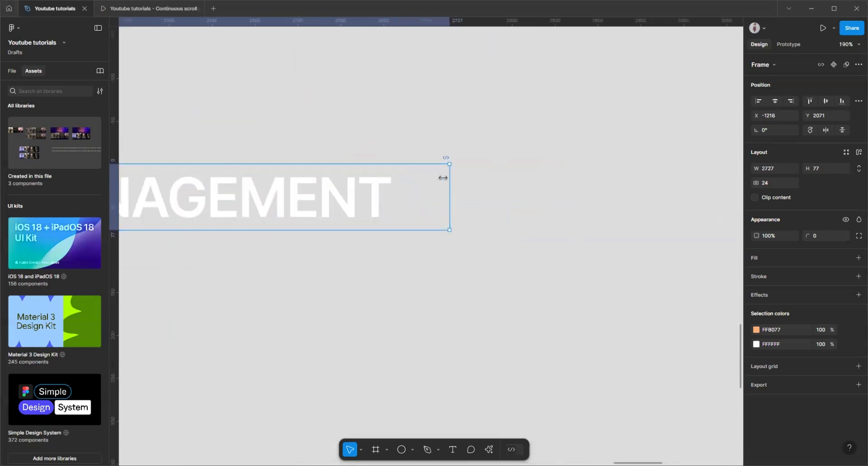
left_click_drag(443, 178, 389, 178)
scroll(501, 210, "down", 10)
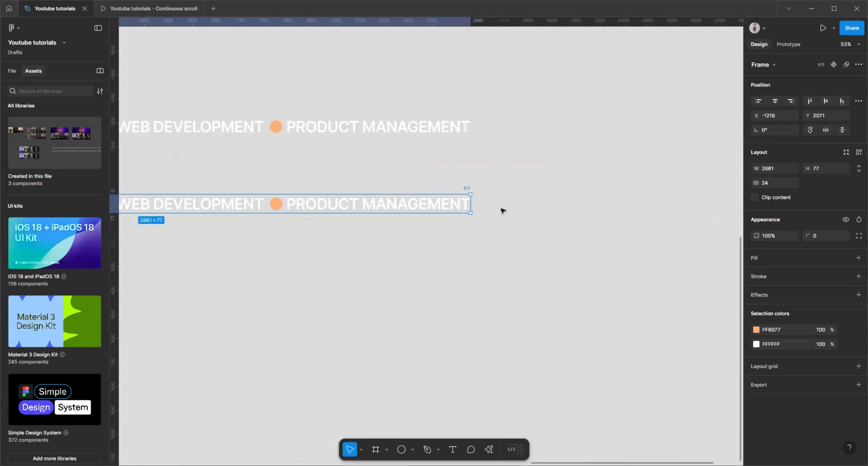
- Enable content clipping on the lower CONTAINER so its overflowing labels are hidden
scroll(501, 210, "down", 10)
scroll(449, 229, "up", 5)
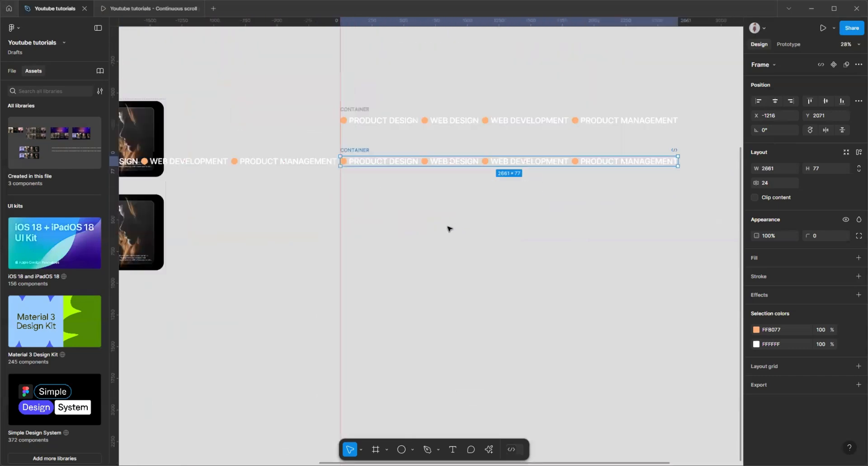
left_click(357, 110)
scroll(360, 156, "up", 3)
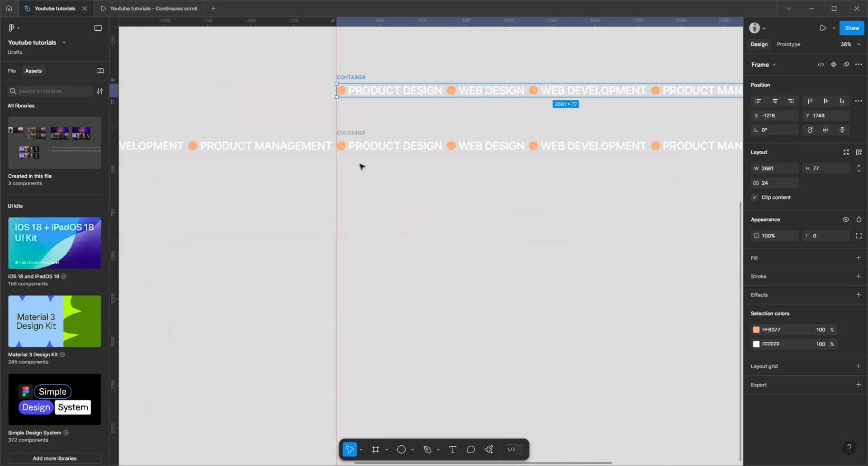
left_click(358, 136)
left_click(754, 197)
scroll(347, 246, "down", 5)
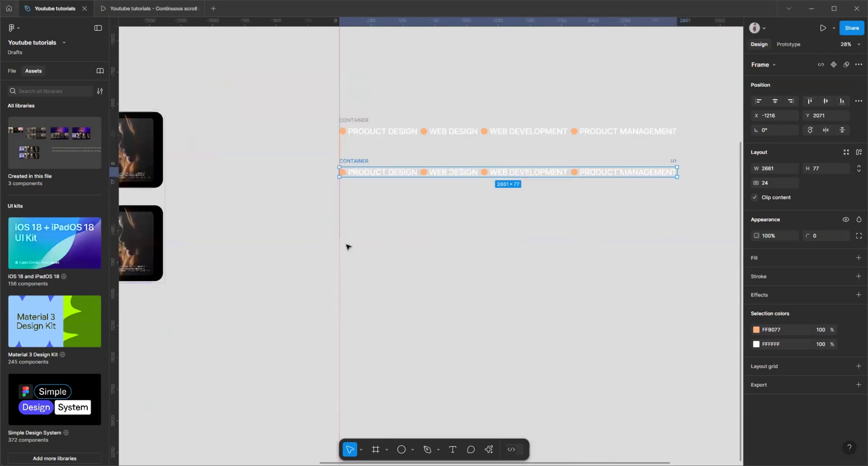
- Select both CONTAINER rows and combine them into a component set
left_click_drag(330, 150, 612, 277)
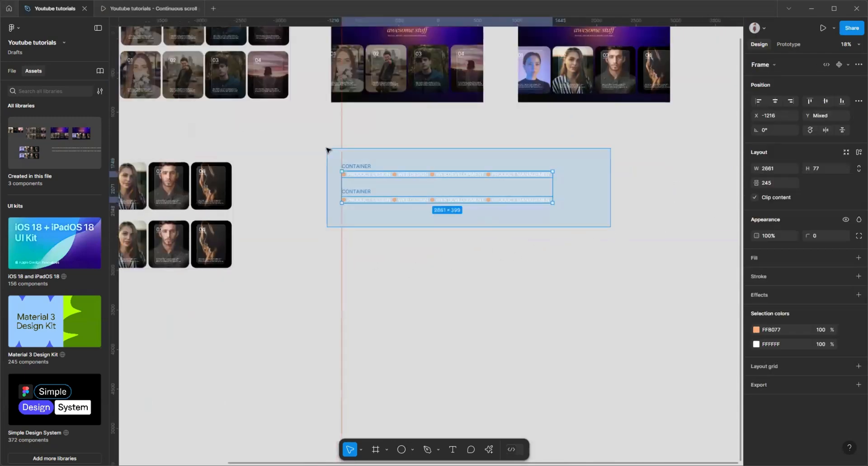
scroll(402, 149, "up", 3)
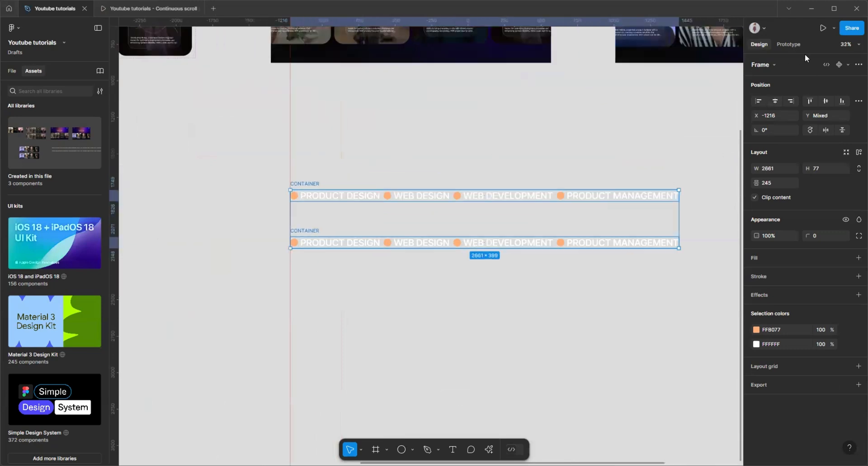
left_click(848, 65)
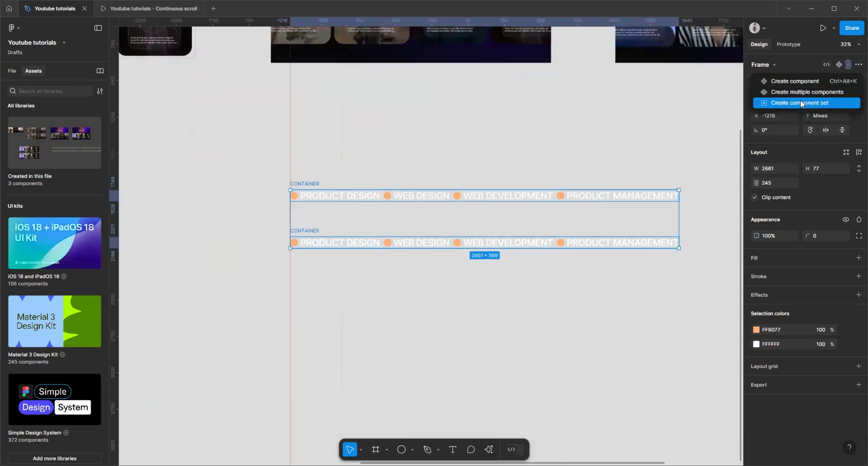
left_click(802, 103)
scroll(289, 290, "down", 5)
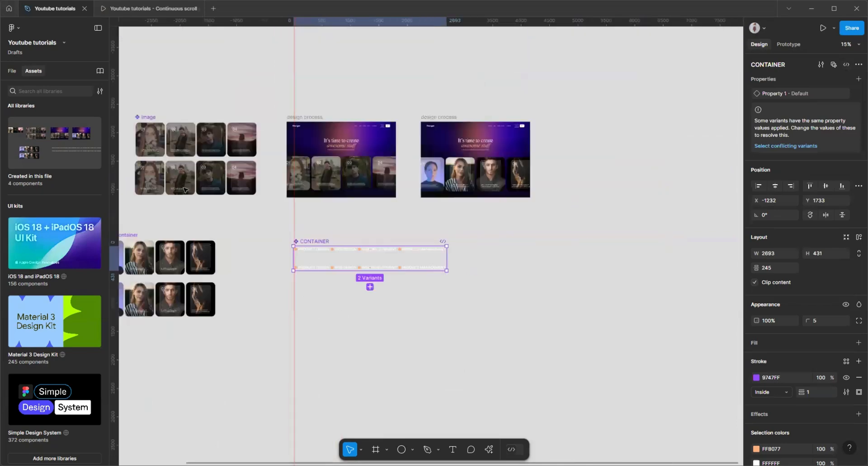
scroll(237, 307, "up", 2)
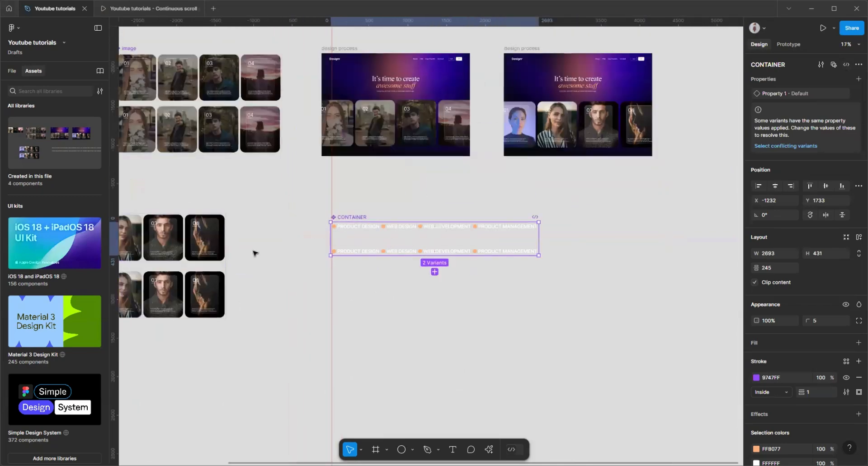
scroll(267, 247, "up", 2)
scroll(278, 264, "down", 4)
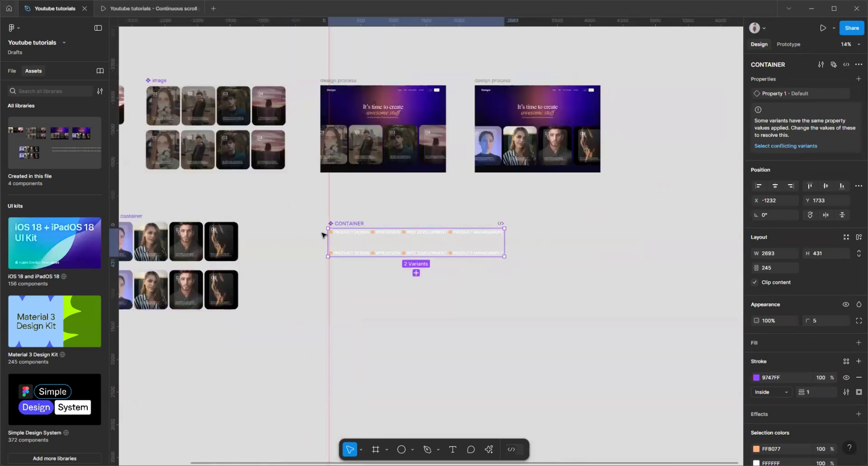
- Connect the upper CONTAINER variant to the lower one with a prototype interaction triggered After delay
scroll(323, 235, "up", 3)
left_click(787, 45)
scroll(320, 272, "down", 2)
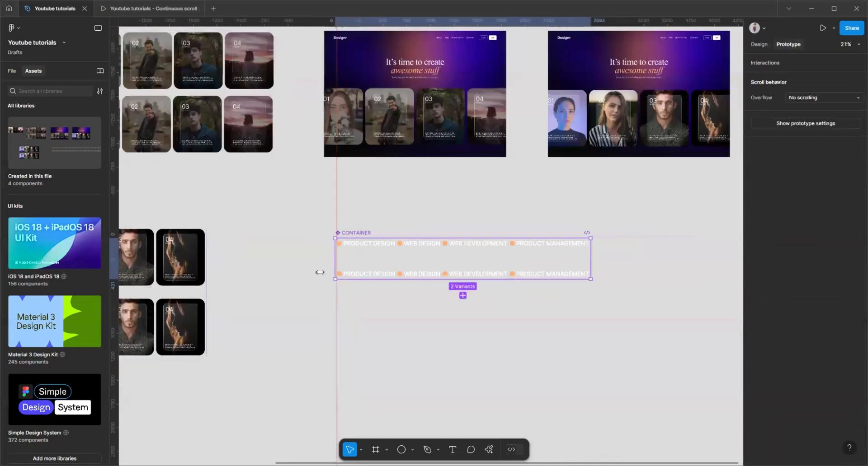
scroll(438, 286, "up", 4)
left_click(493, 209)
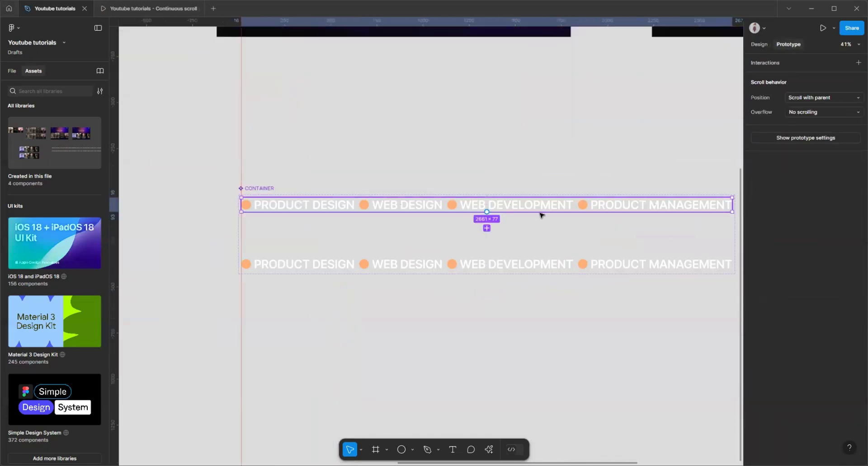
left_click_drag(732, 205, 523, 269)
left_click(500, 298)
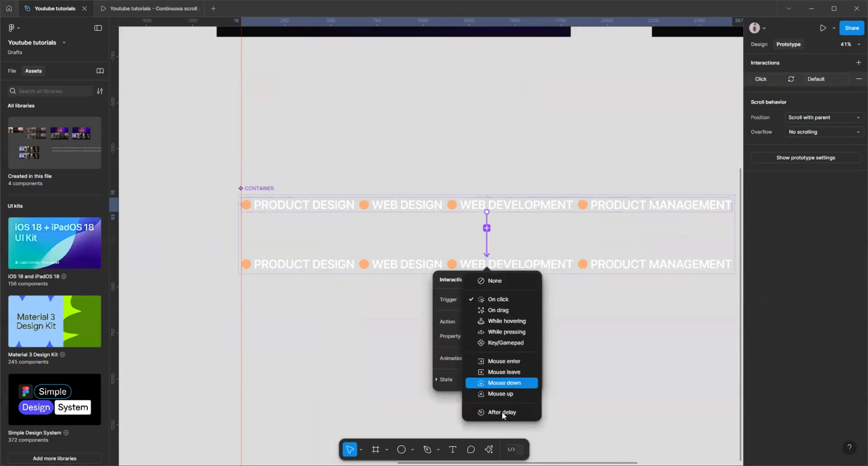
left_click(502, 413)
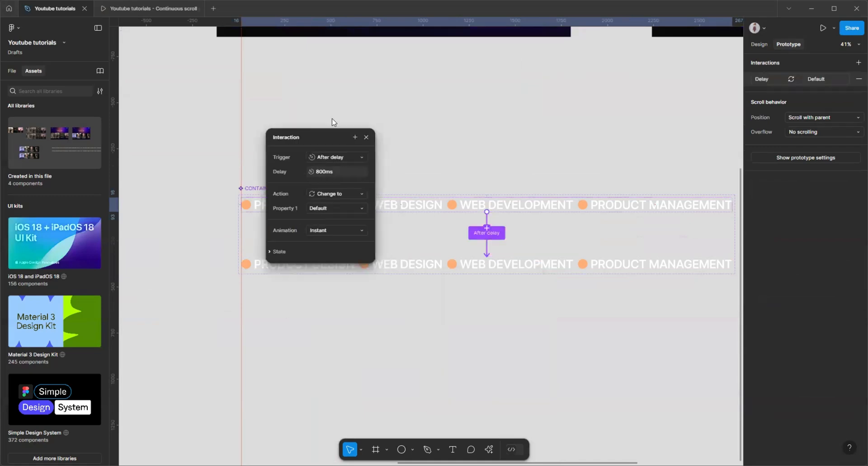
- Set the upper variant's interaction delay to 1 ms and its animation to Smart animate, Linear, 10000 ms
left_click(331, 143)
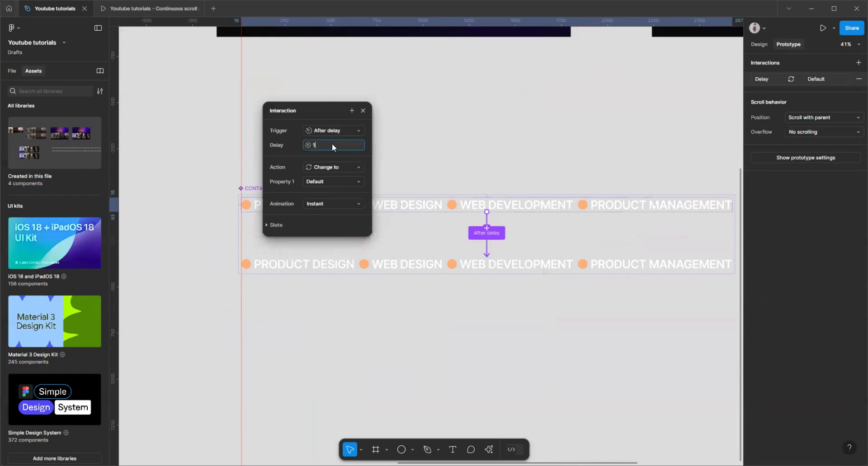
key("Return")
left_click(333, 204)
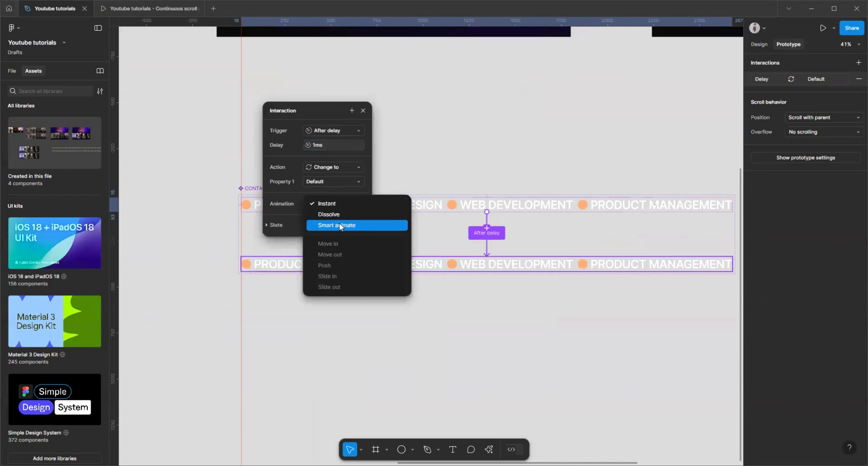
left_click(340, 226)
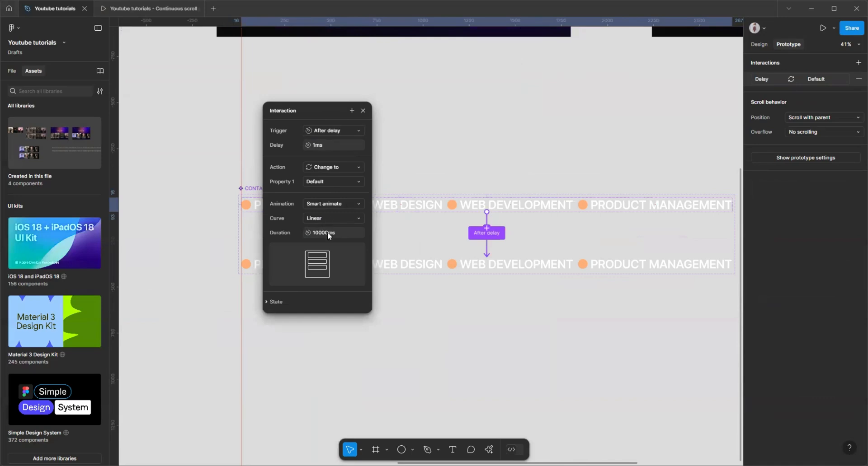
left_click_drag(304, 104, 288, 90)
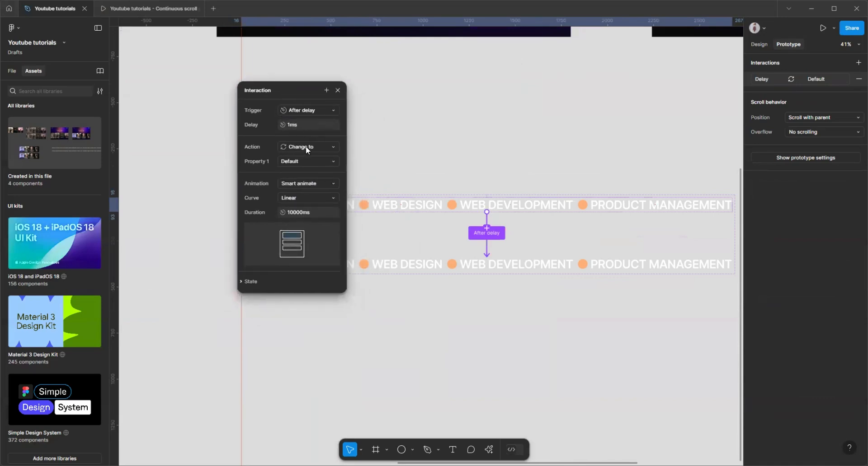
left_click(337, 91)
- Connect the lower CONTAINER variant back to the upper one with an After delay trigger
left_click(462, 269)
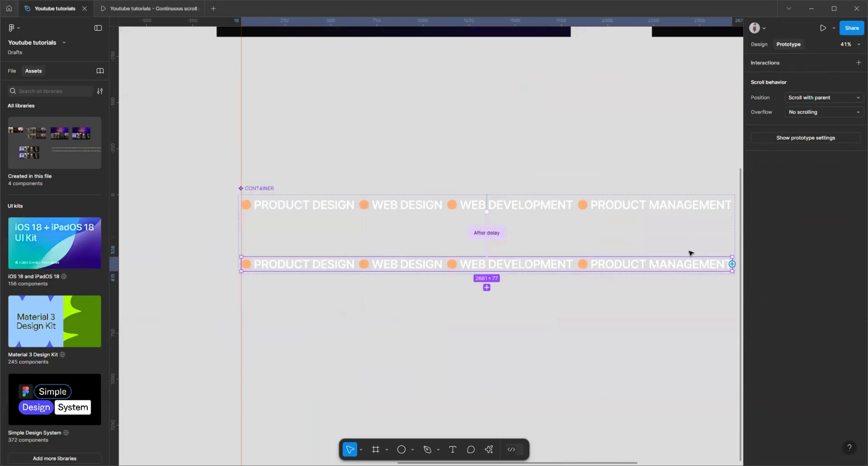
left_click_drag(493, 257, 544, 212)
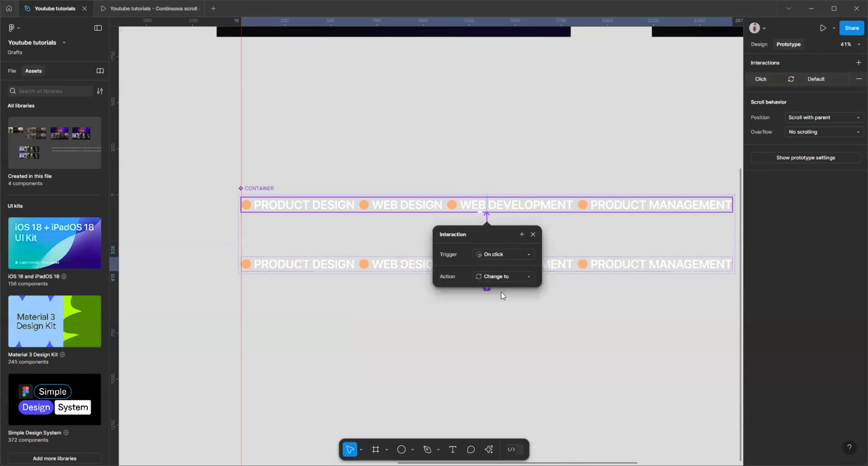
left_click(493, 256)
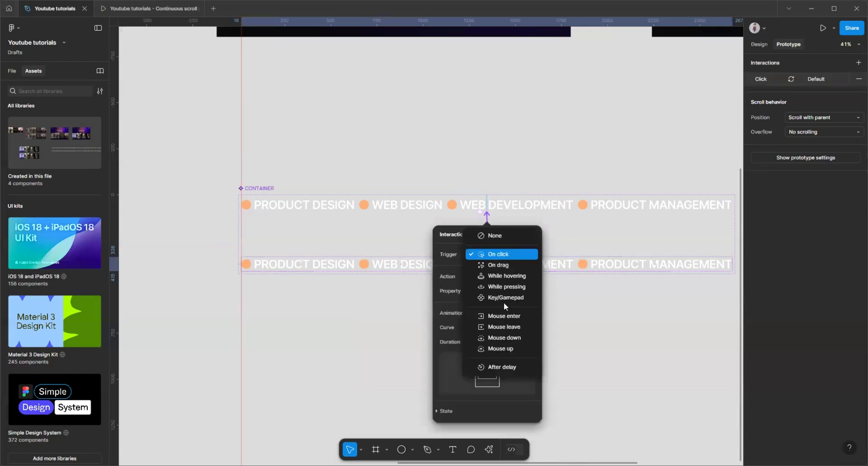
left_click(506, 367)
left_click_drag(482, 231, 257, 116)
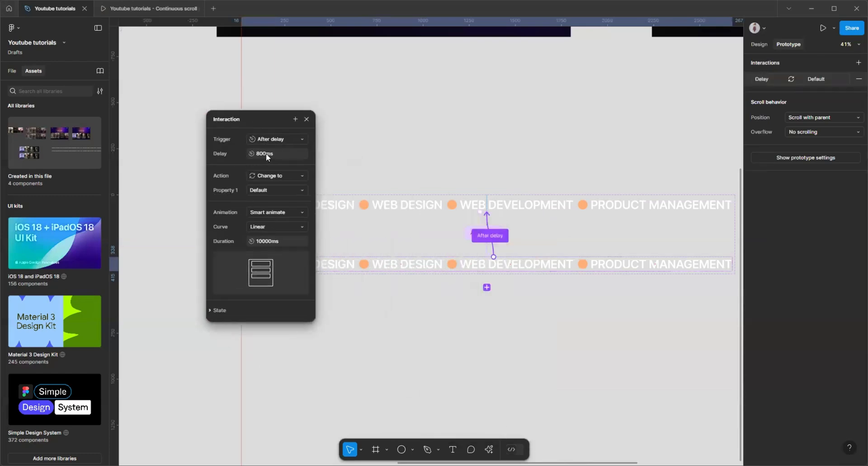
- Set the return interaction's delay to 1 ms and its animation to Instant
left_click(266, 153)
key("Return")
left_click(276, 211)
left_click(285, 190)
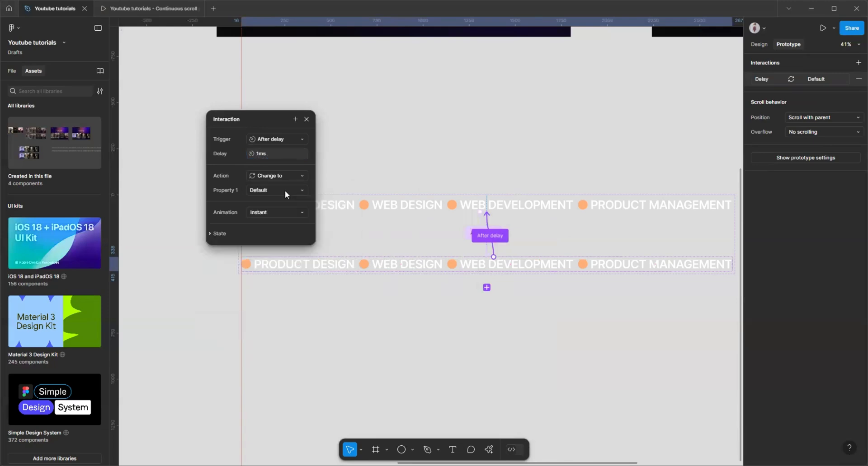
left_click(306, 120)
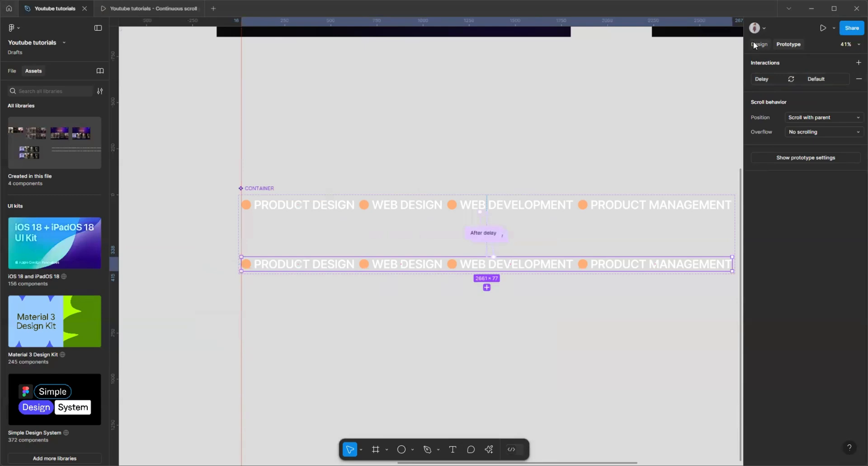
- Place a CONTAINER instance across the bottom of the second design process frame, below the image cards, at X -344, Y 1214
left_click(756, 44)
scroll(228, 399, "down", 5)
left_click_drag(333, 352, 433, 335)
scroll(446, 234, "up", 5)
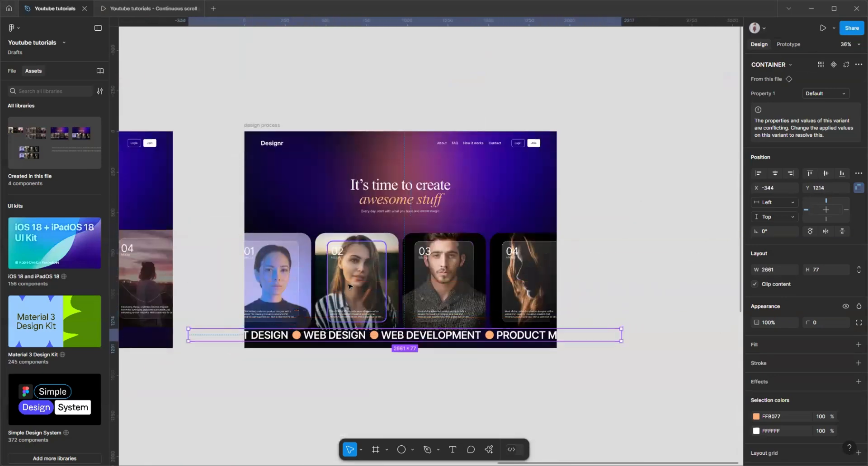
scroll(348, 287, "up", 1)
- Move the second design process frame's image container up to Y 560 and its CONTAINER label strip up to Y 1183
left_click(423, 259)
left_click_drag(440, 276, 440, 265)
scroll(417, 380, "up", 3)
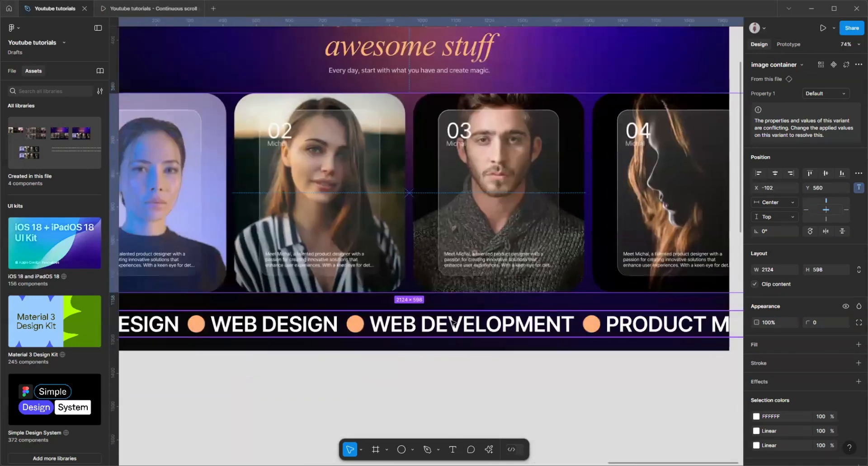
left_click_drag(453, 323, 452, 310)
scroll(620, 228, "down", 10)
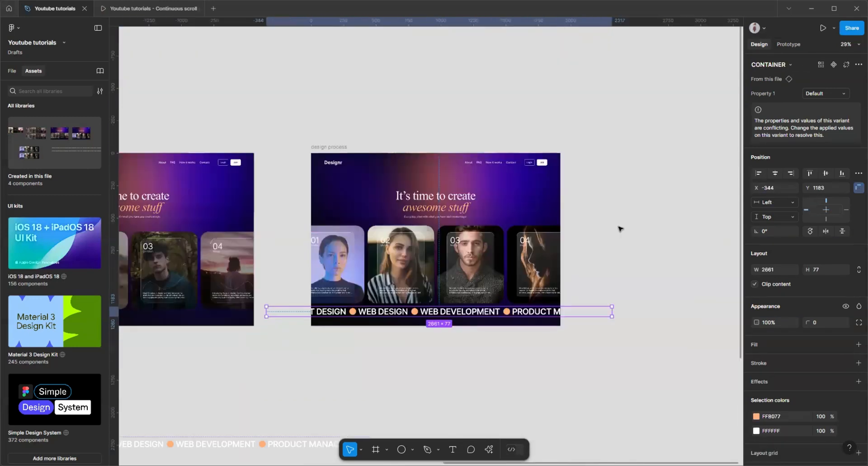
- Turn off content clipping on the CONTAINER component set
scroll(531, 386, "up", 5)
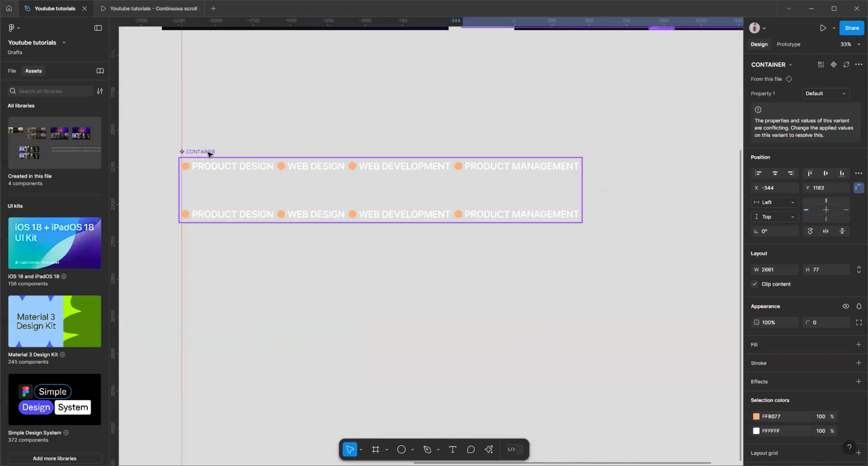
left_click(210, 154)
left_click(754, 282)
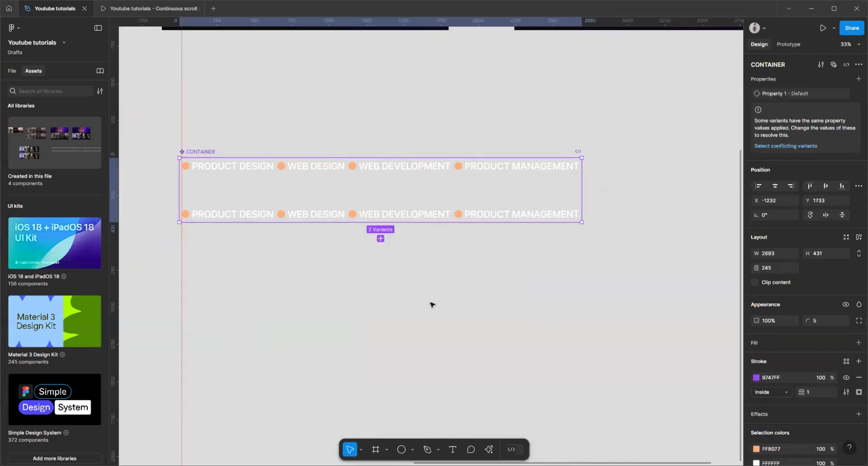
scroll(387, 312, "down", 6)
scroll(274, 322, "up", 2)
scroll(306, 241, "up", 4)
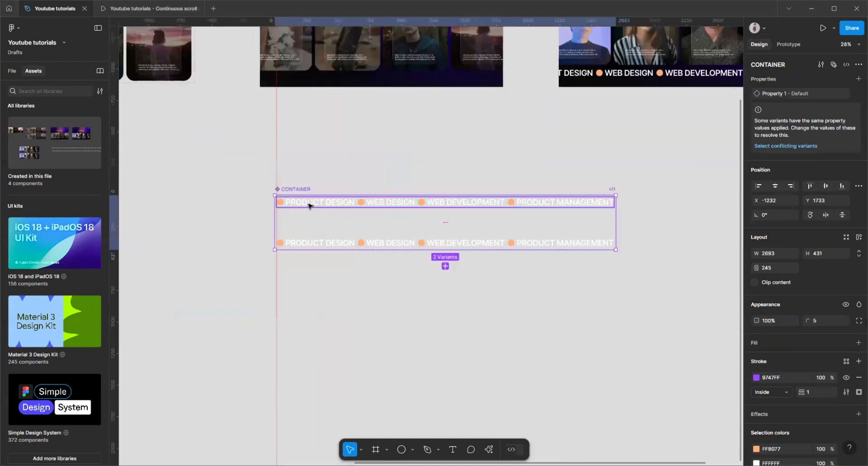
- Turn off content clipping on the upper CONTAINER variant and set all eight of its service labels to Regular weight
left_click(308, 207)
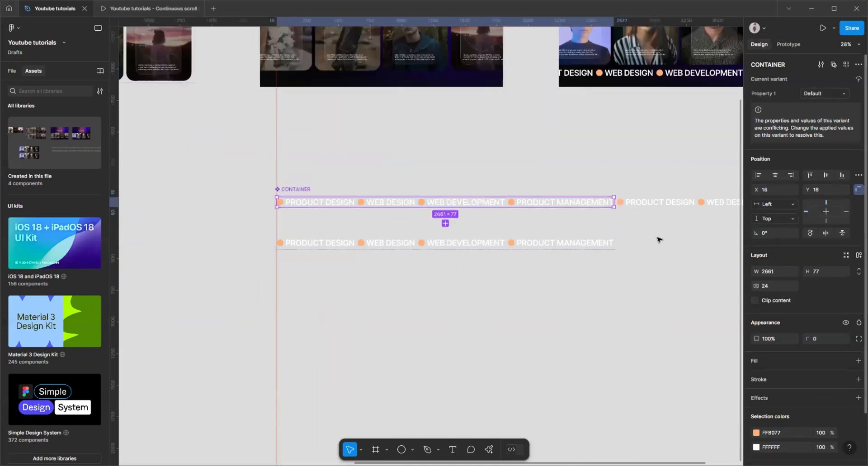
scroll(264, 270, "down", 4)
left_click(290, 235)
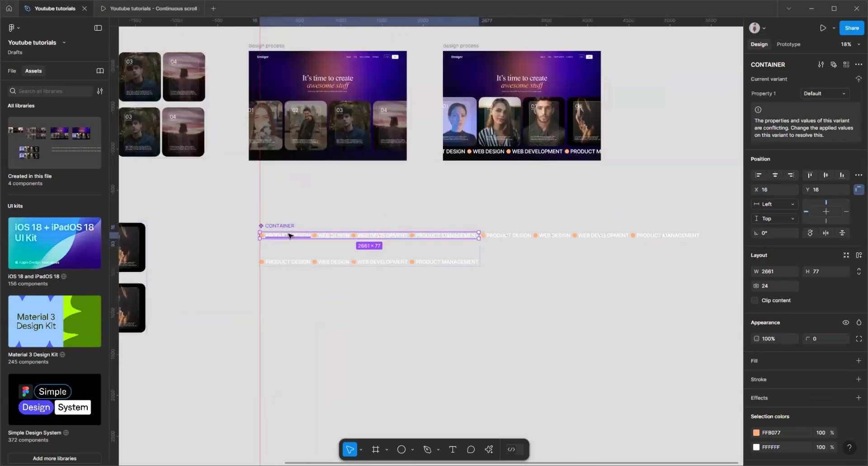
left_click(335, 238, "shift")
scroll(341, 256, "up", 4)
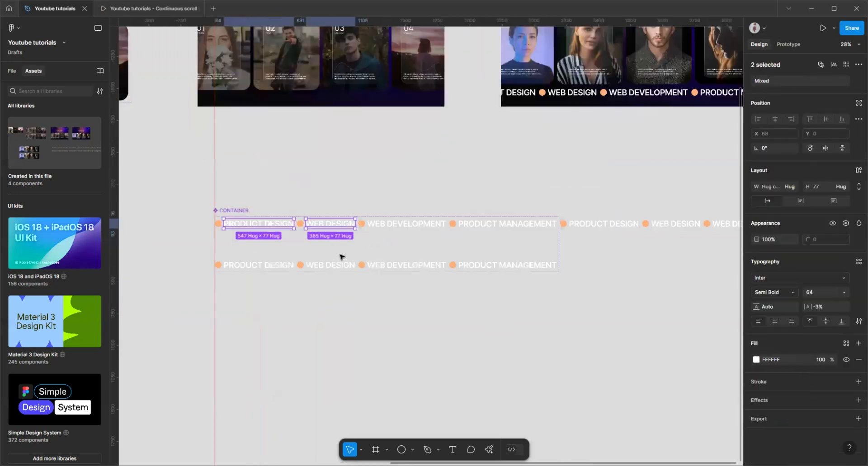
left_click(408, 223, "shift")
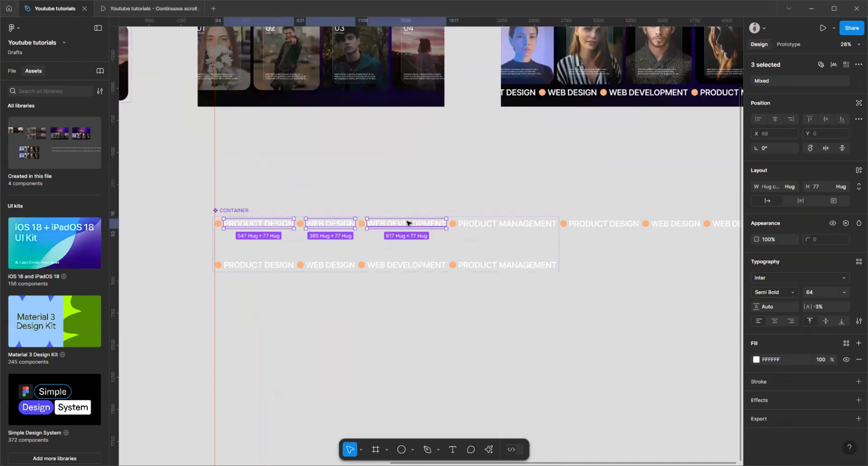
left_click(482, 223, "shift")
left_click(597, 224, "shift")
left_click(678, 224, "shift")
scroll(286, 325, "down", 3)
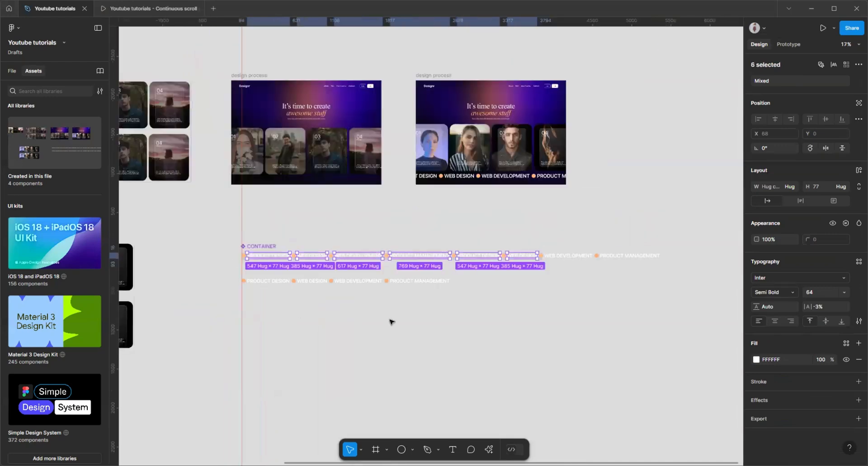
scroll(413, 297, "right", 3)
scroll(397, 240, "up", 3)
left_click(397, 235, "shift")
left_click(468, 235, "shift")
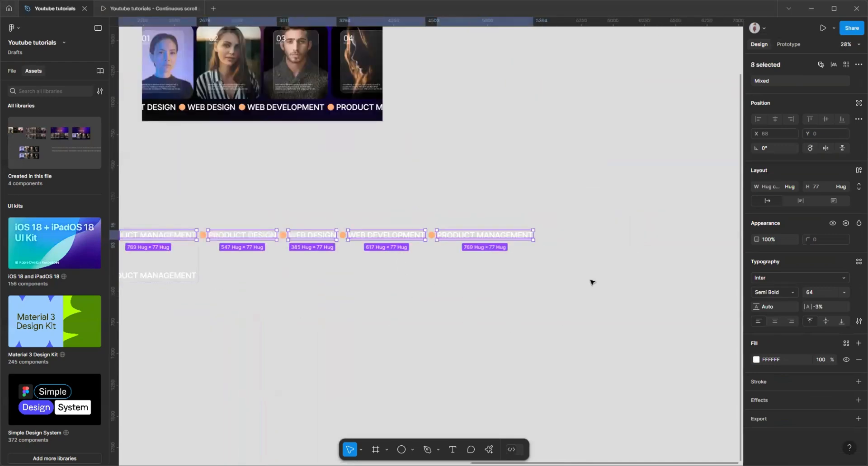
scroll(591, 281, "down", 2)
scroll(335, 266, "up", 2)
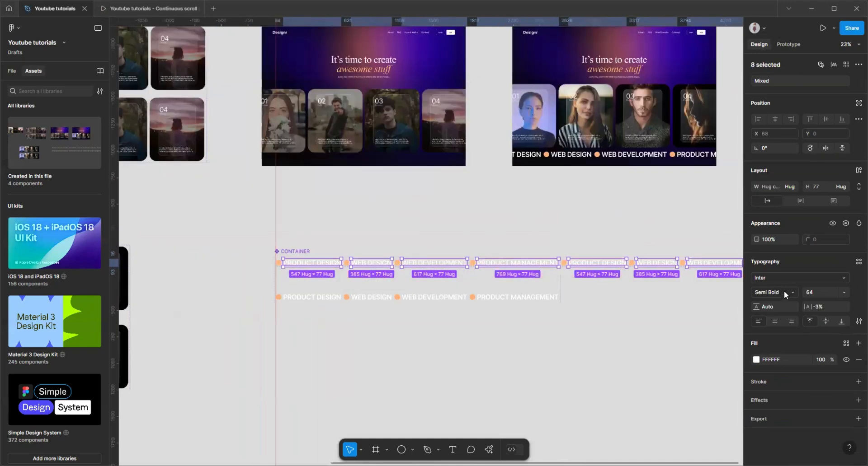
left_click(784, 292)
left_click(784, 255)
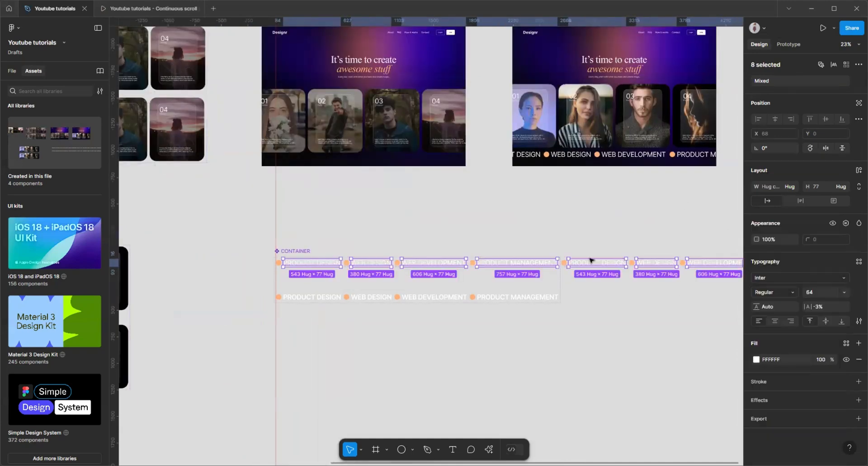
left_click(427, 357)
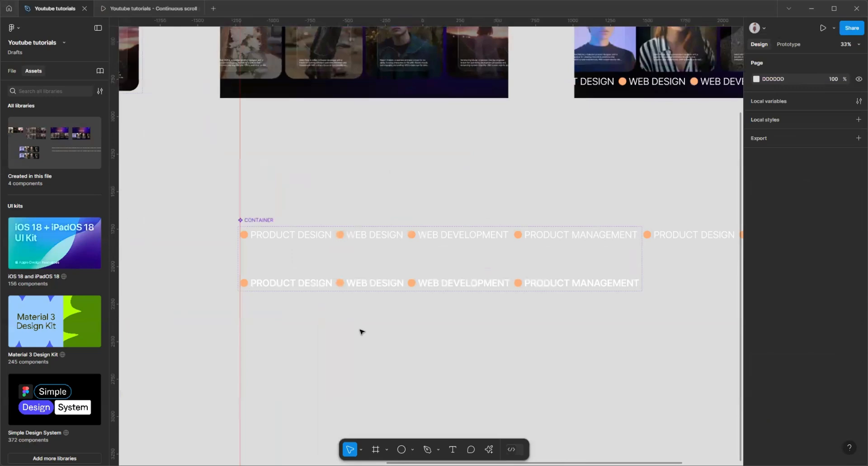
- Set the white fill of the upper CONTAINER variant's eight service labels to 40% opacity
key("ctrl+z")
scroll(361, 332, "down", 3)
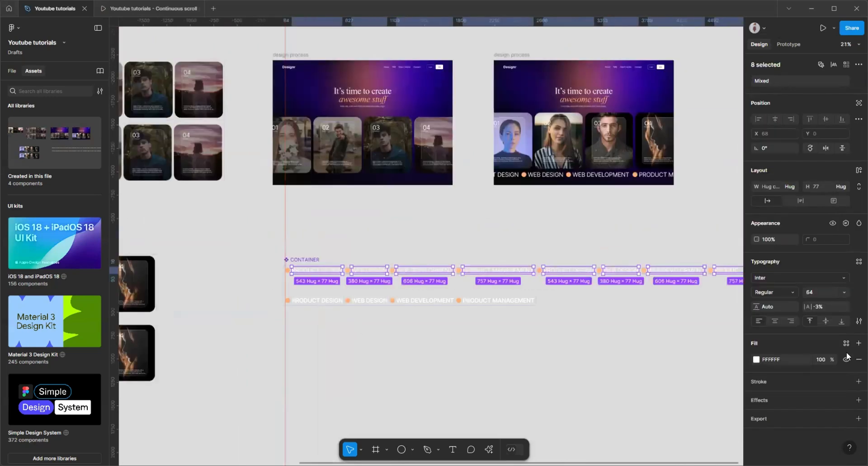
left_click(755, 361)
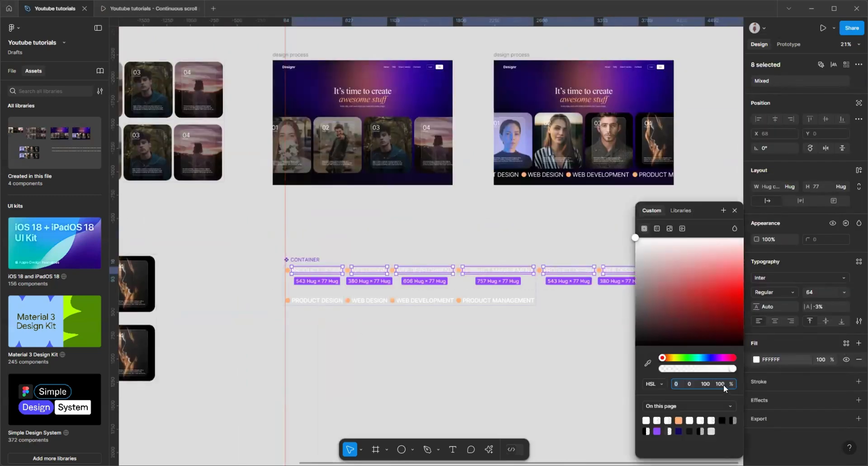
left_click(723, 385)
type("80")
key("Return")
key("Return")
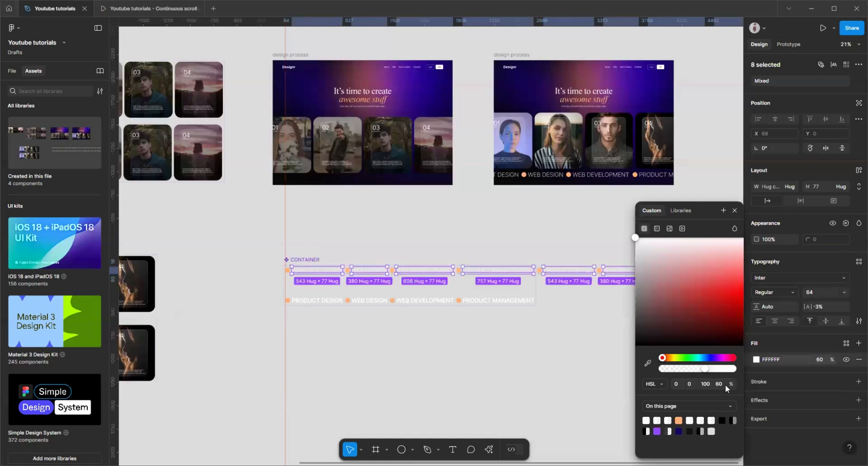
type("40")
key("Return")
left_click(735, 211)
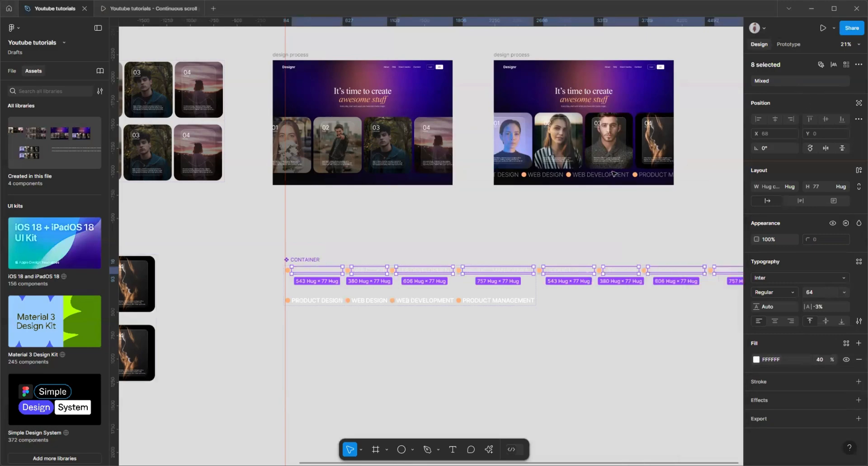
- Turn content clipping back on for the upper CONTAINER variant
scroll(614, 173, "up", 5)
scroll(506, 300, "down", 5)
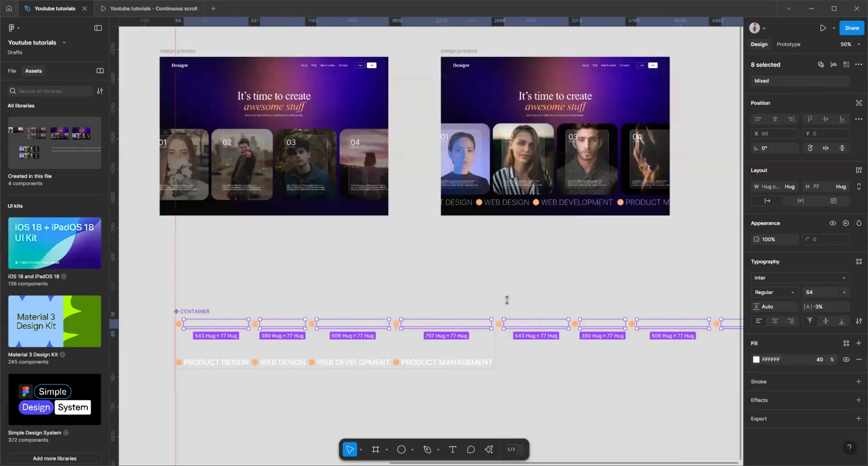
scroll(299, 265, "up", 4)
key("Escape")
left_click(273, 246)
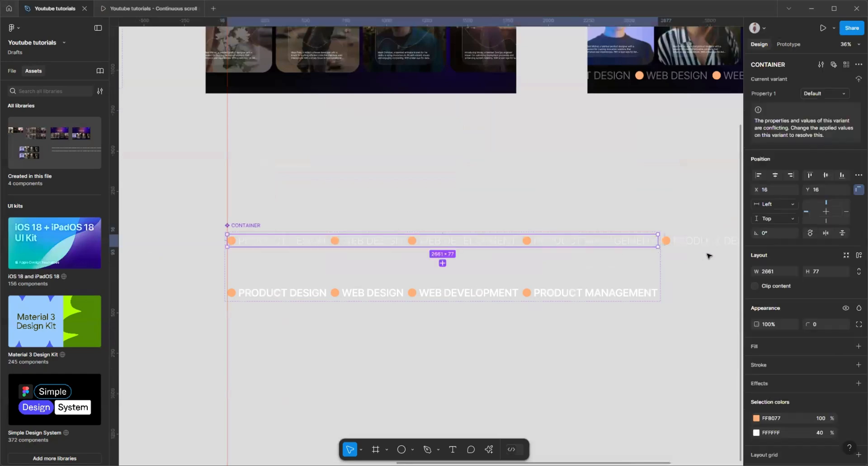
scroll(413, 281, "down", 3)
scroll(400, 215, "up", 5)
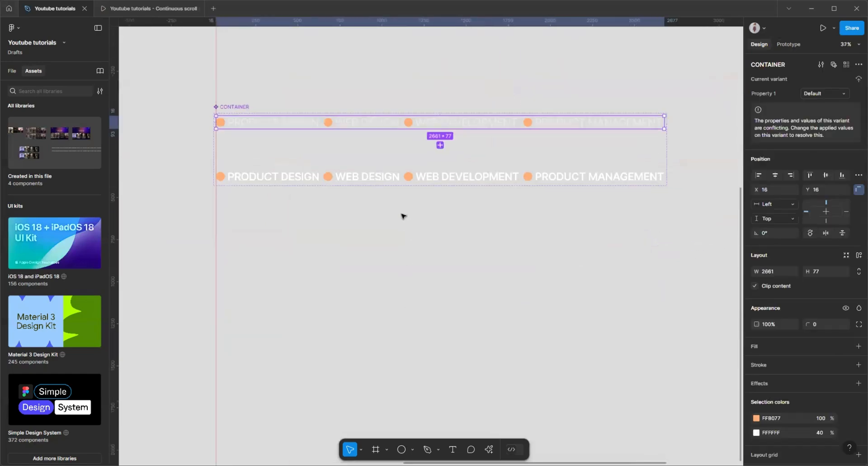
- Turn off content clipping on the lower CONTAINER variant
key("Tab")
scroll(357, 227, "down", 2)
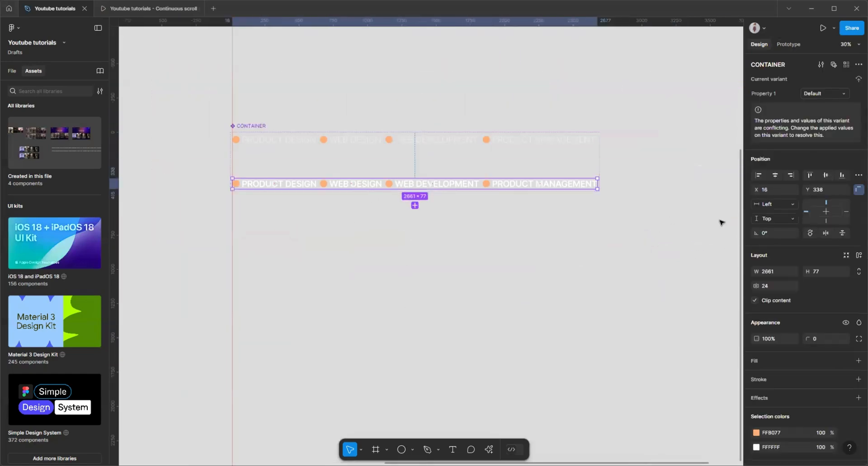
left_click(754, 300)
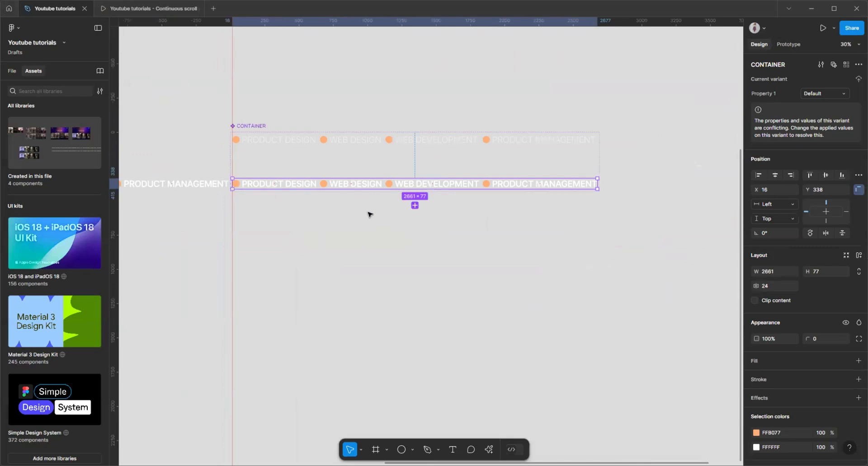
- Set all eight service labels of the lower CONTAINER variant, including those overflowing its frame, to Regular weight
scroll(370, 215, "left", 10)
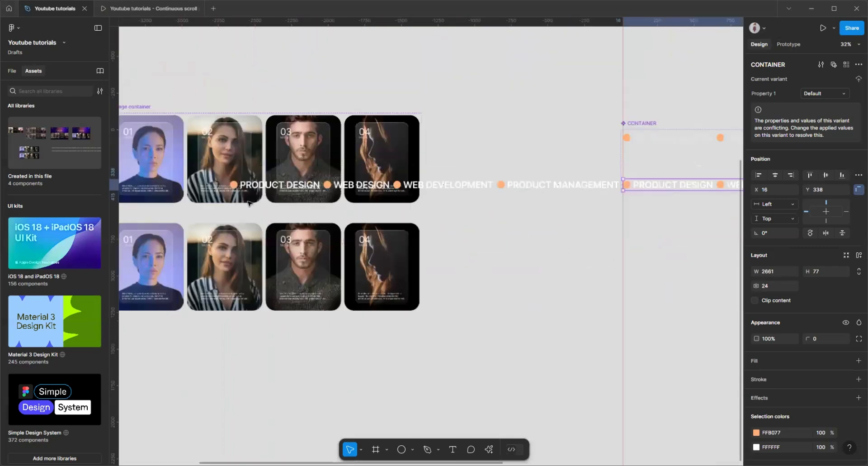
left_click(281, 186)
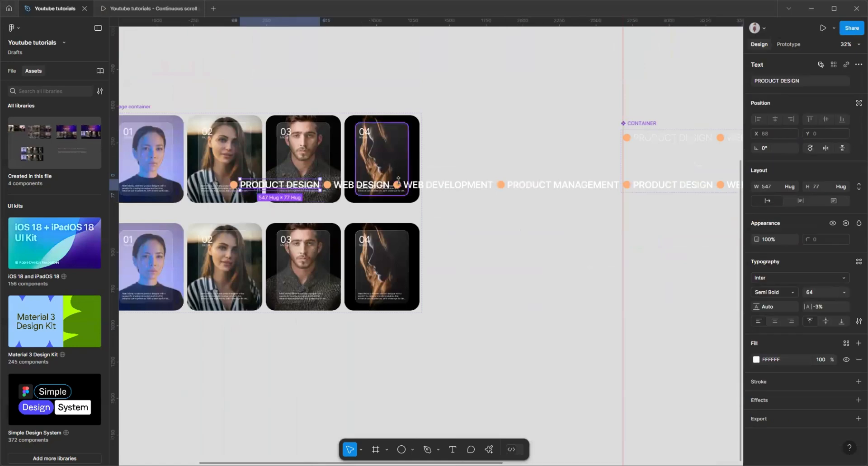
left_click(363, 186, "shift")
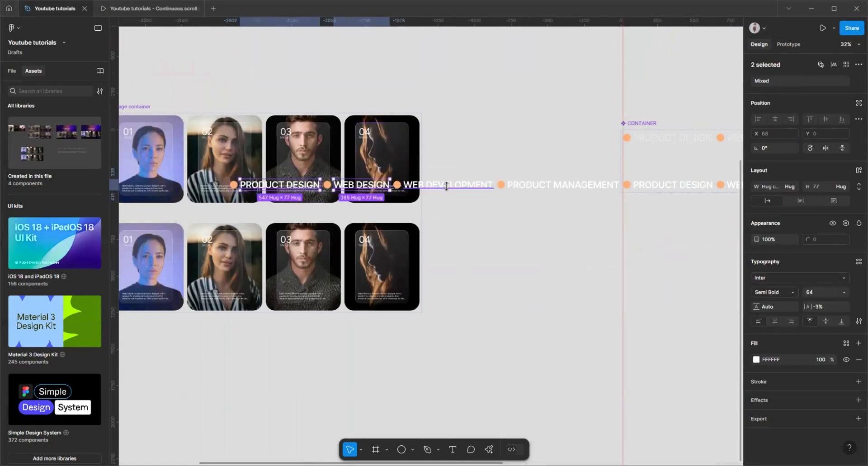
left_click(447, 185, "shift")
left_click(563, 185, "shift")
left_click(673, 185, "shift")
scroll(361, 239, "down", 2, "ctrl")
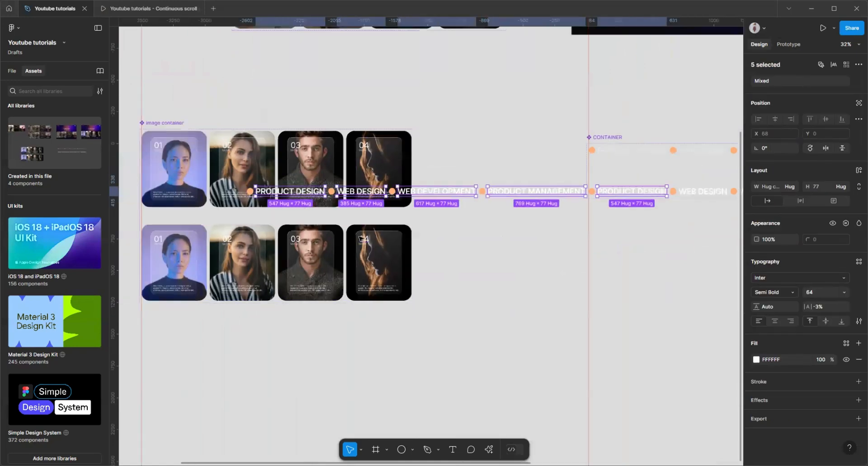
scroll(585, 237, "right", 4)
scroll(494, 176, "up", 2, "ctrl")
left_click(497, 179, "shift")
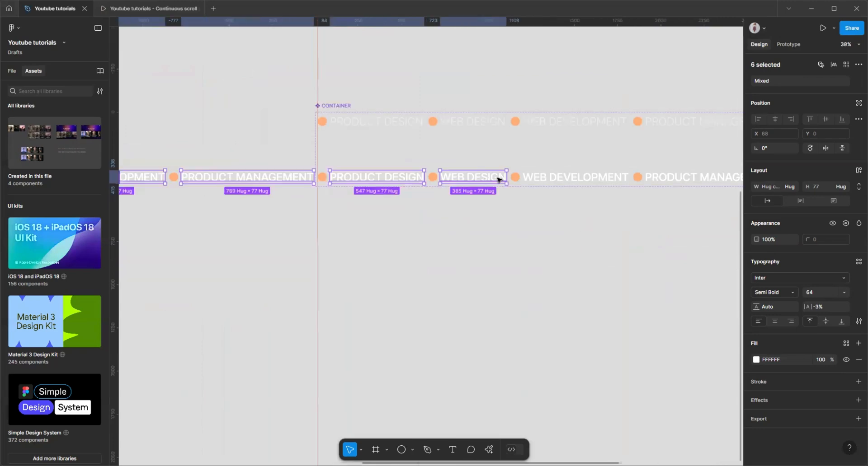
left_click(577, 177, "shift")
left_click(655, 180, "shift")
scroll(370, 250, "down", 2, "ctrl")
scroll(596, 215, "up", 2)
scroll(727, 303, "right", 5)
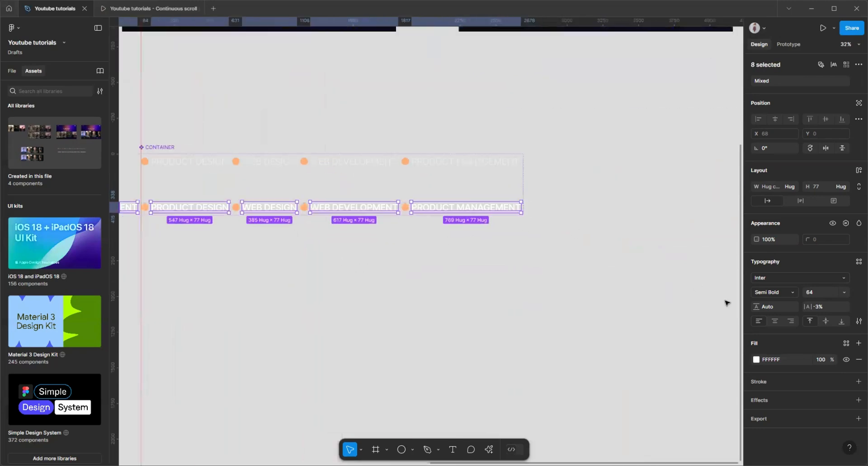
left_click(791, 291)
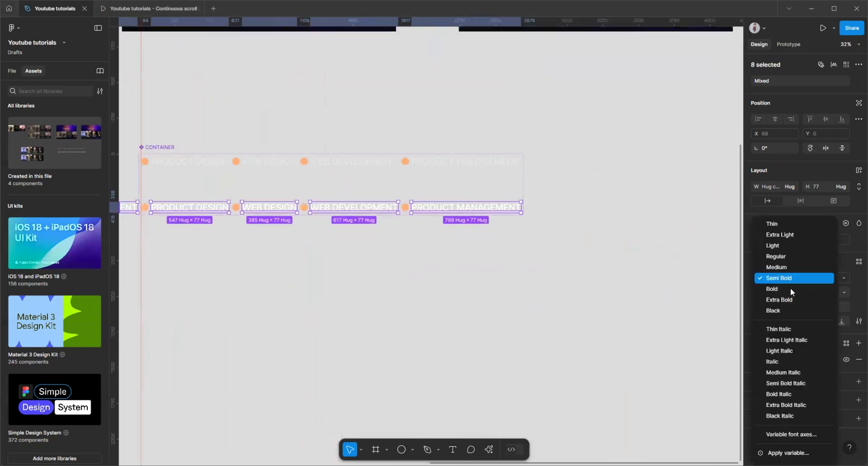
left_click(786, 255)
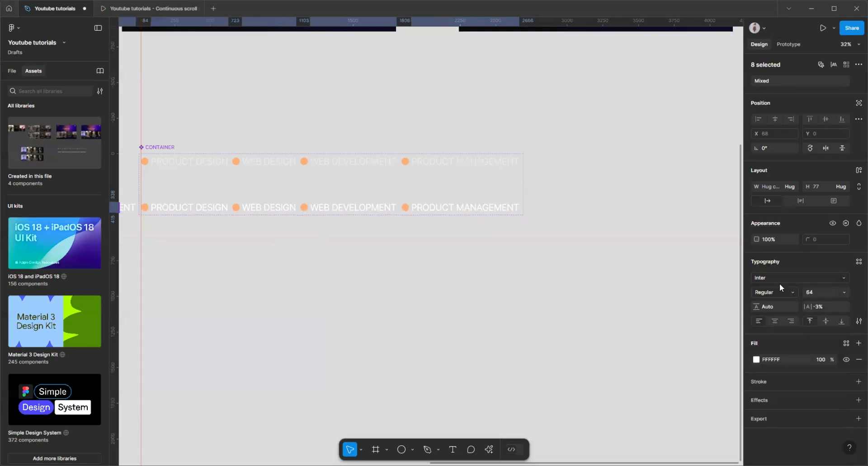
- Reduce the fill opacity of the lower CONTAINER variant's eight service labels to 40%
left_click(823, 360)
key("Return")
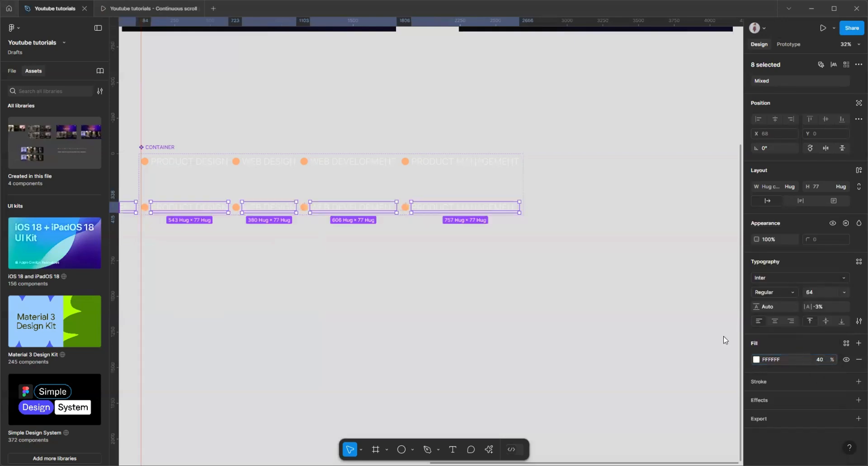
left_click(596, 293)
- Turn content clipping back on for the lower CONTAINER variant
scroll(590, 290, "down", 1)
scroll(292, 297, "up", 3)
left_click(258, 181)
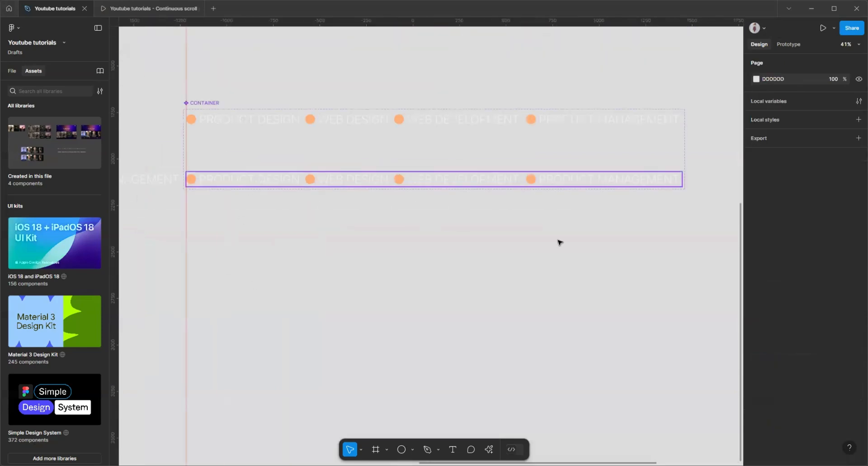
left_click(754, 286)
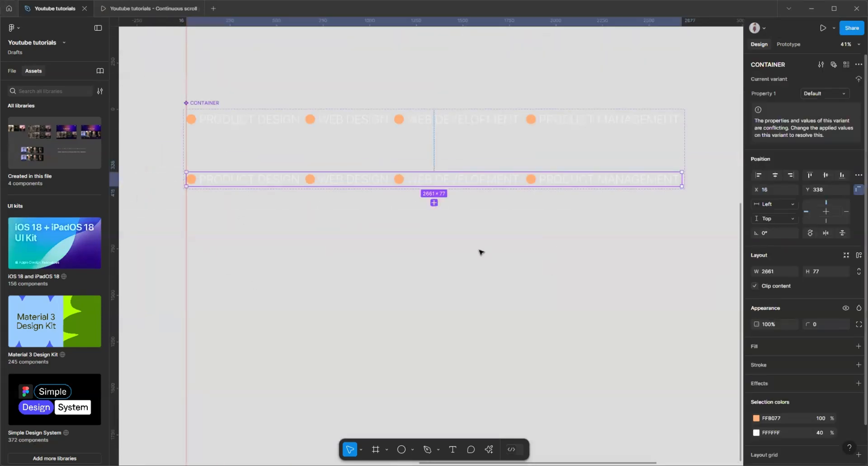
scroll(440, 244, "down", 2)
scroll(475, 289, "down", 1)
- Switch to the running prototype preview to check the restyled scrolling label strip
scroll(476, 291, "down", 1)
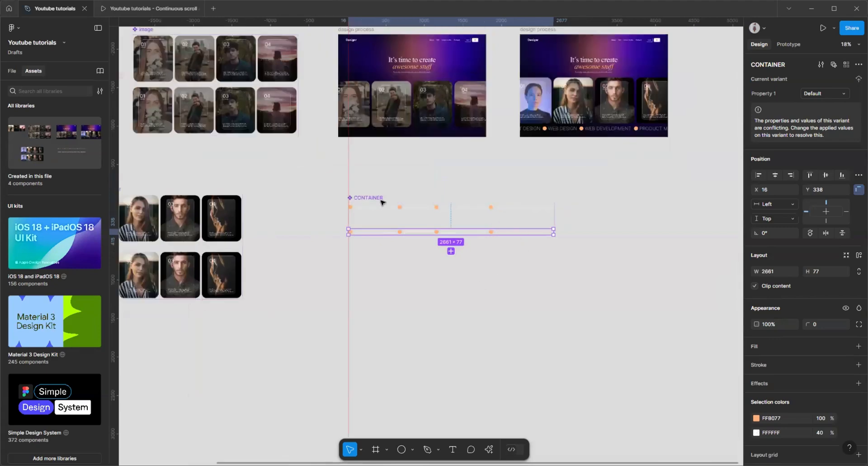
scroll(460, 221, "down", 1)
scroll(467, 229, "up", 2)
scroll(294, 277, "down", 2)
left_click(294, 277)
scroll(295, 277, "down", 1)
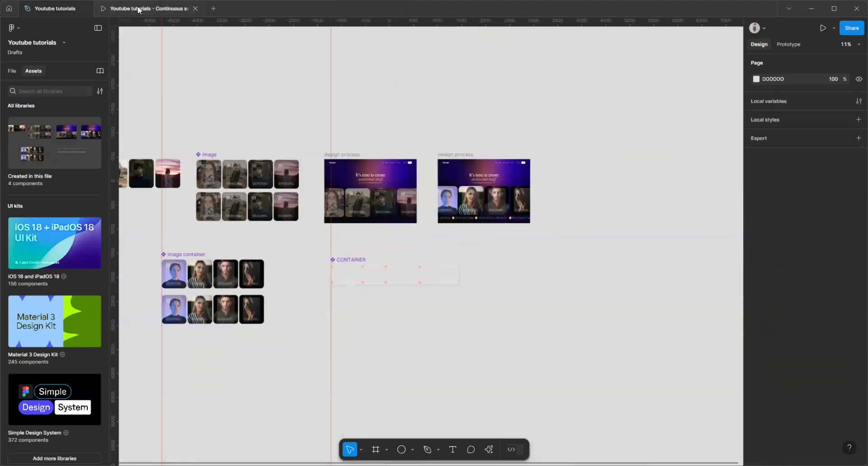
left_click(138, 8)
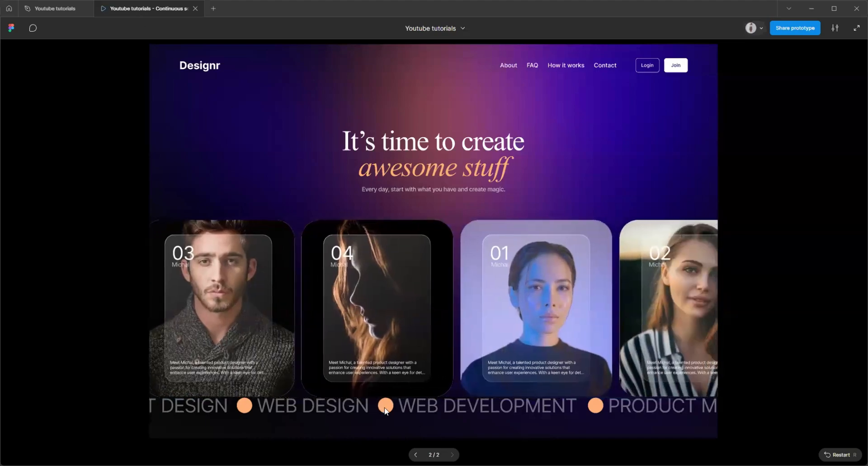
- In the second design process frame, move the two headline lines and subtitle up together, and raise the image container to Y 495
left_click(27, 8)
scroll(546, 107, "up", 3)
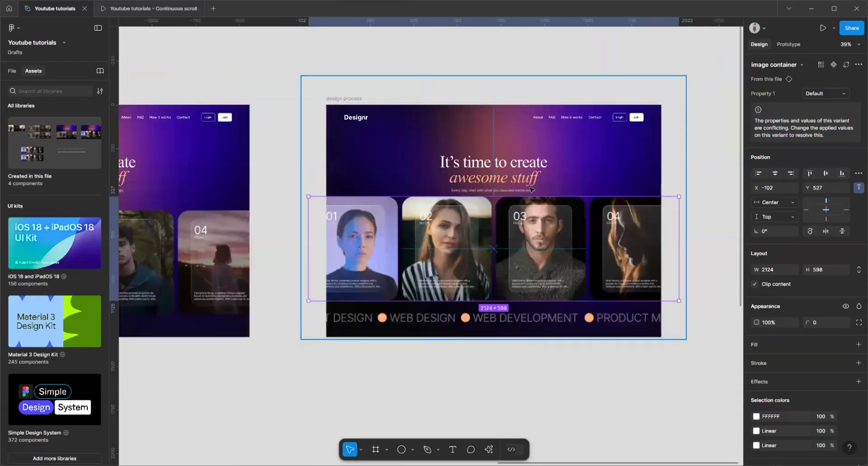
left_click(510, 203)
left_click(513, 187, "shift")
left_click(517, 168, "shift")
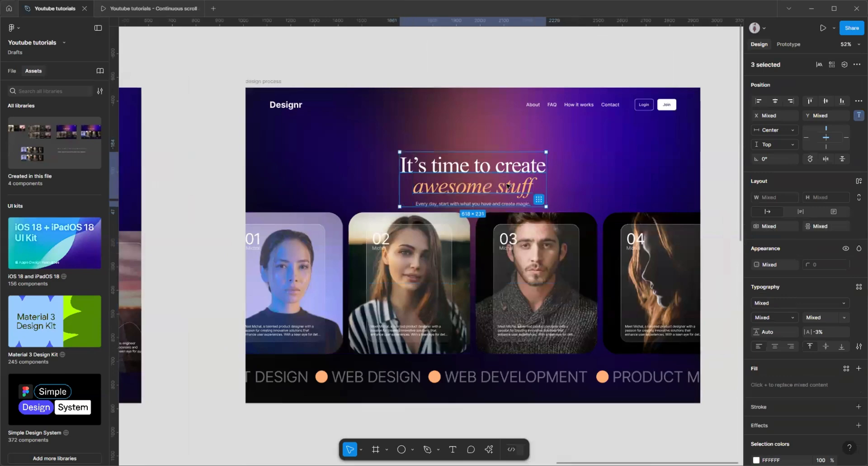
left_click_drag(506, 189, 506, 177)
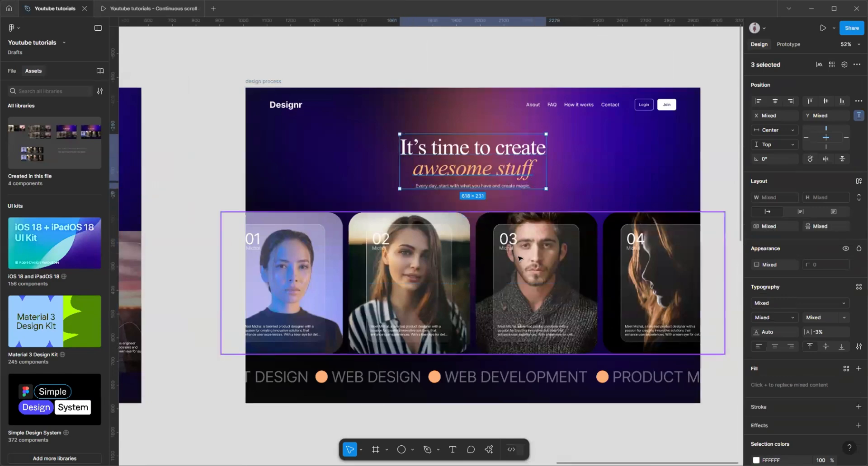
left_click(532, 271)
left_click_drag(531, 273, 531, 266)
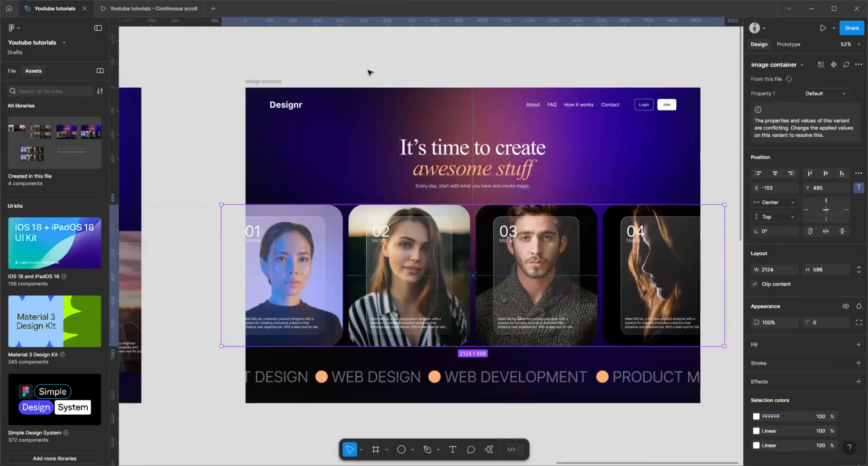
- Switch back to the prototype preview to check the adjusted spacing of headline, image cards and label strip
left_click(439, 95)
scroll(441, 97, "down", 1)
key("ctrl+Tab")
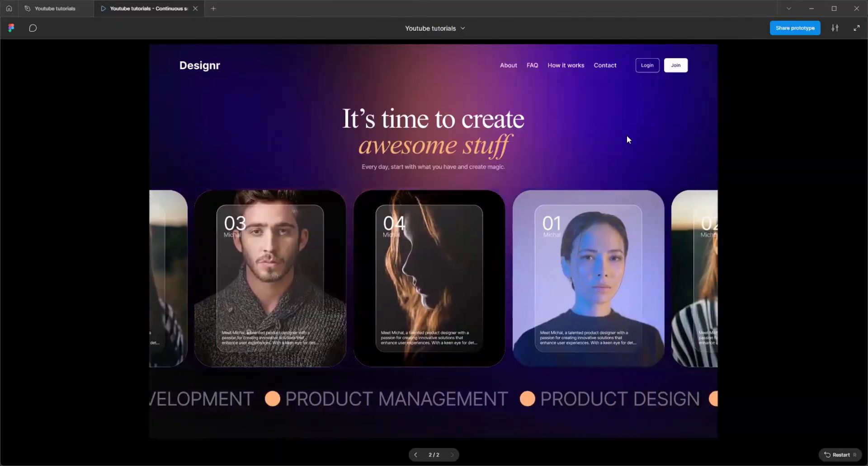